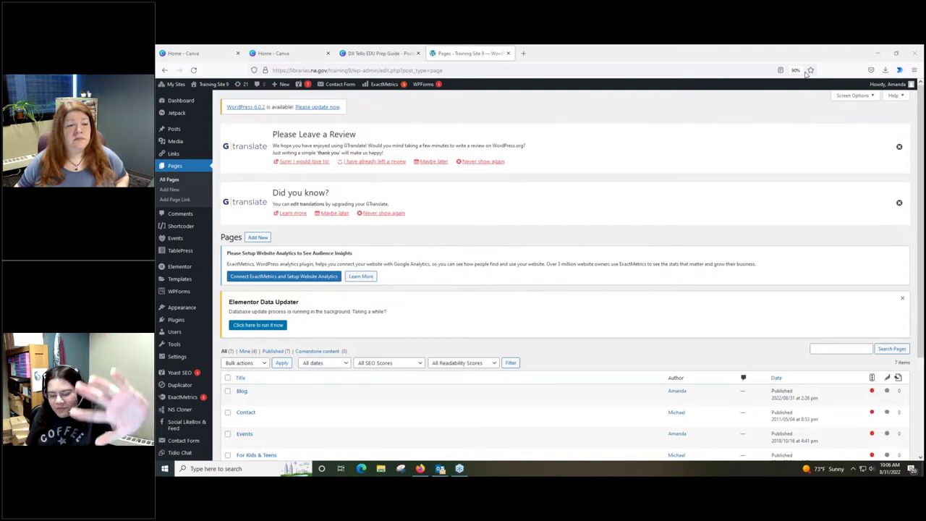
Step: Open the Meaningful Impact Hub website (meaningfulimpacthub.com) in a new browser tab
click(523, 53)
text(meaning)
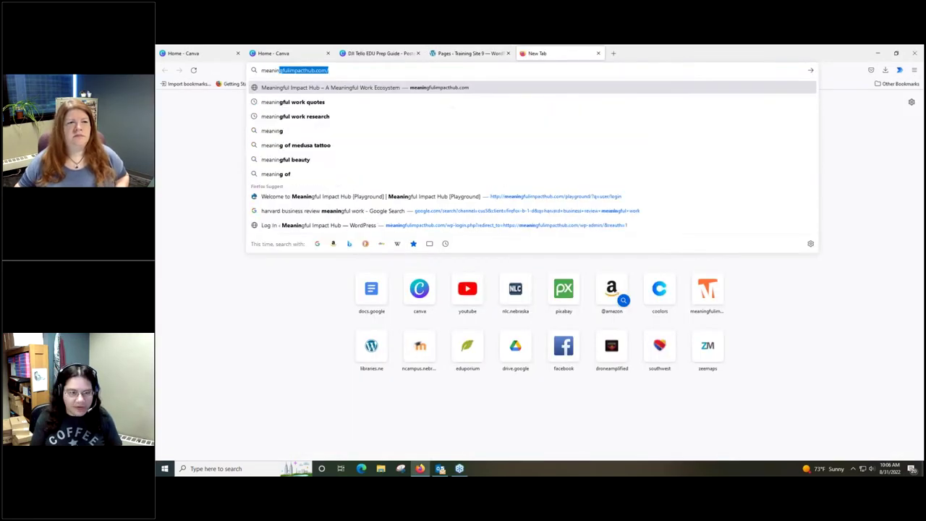
key(Return)
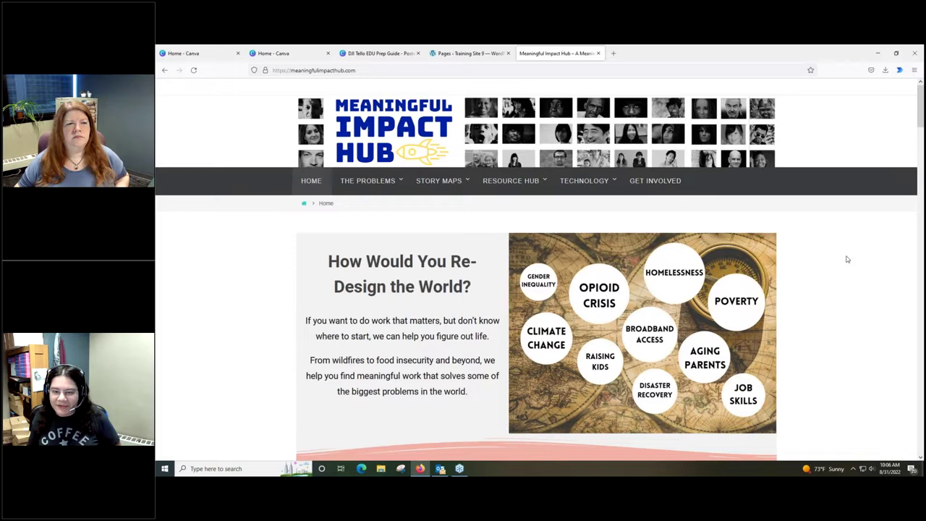
Step: Examine the Meaningful Impact Hub homepage's layout from the introduction through the process and services sections to the Meaningful Work Crash Course boxes
scroll(847, 259, down, 2)
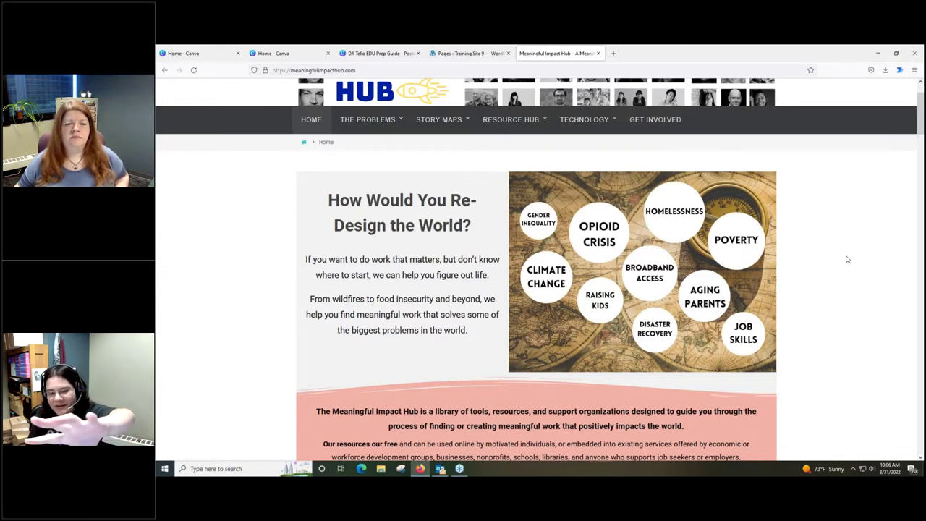
scroll(847, 260, down, 4)
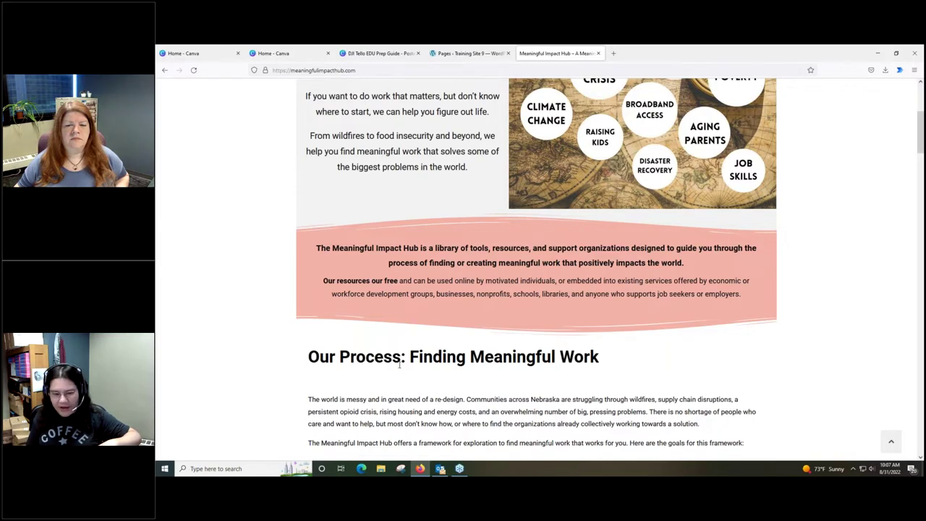
scroll(399, 365, down, 10)
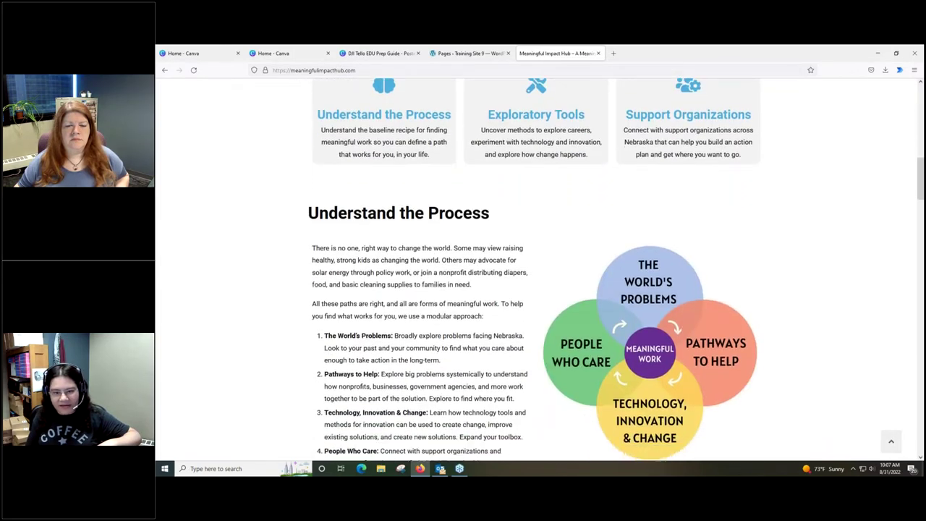
scroll(535, 270, down, 15)
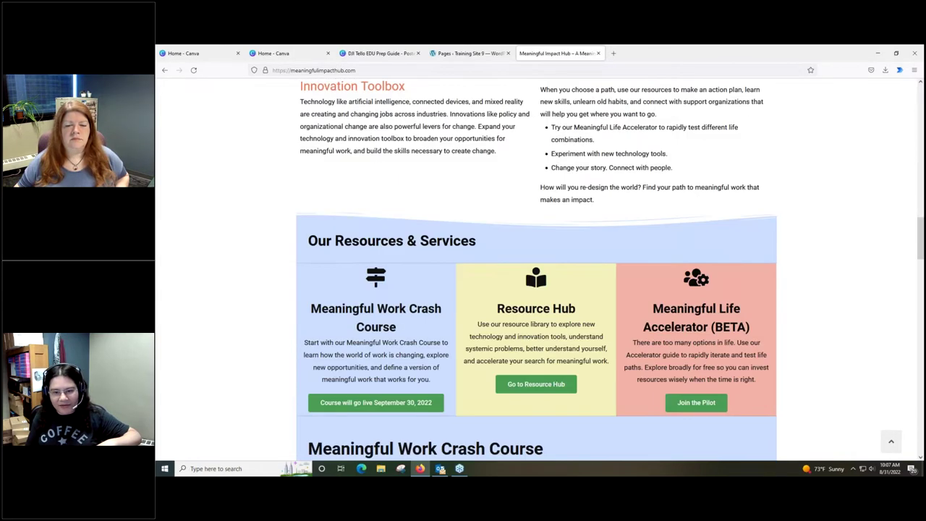
scroll(536, 270, down, 6)
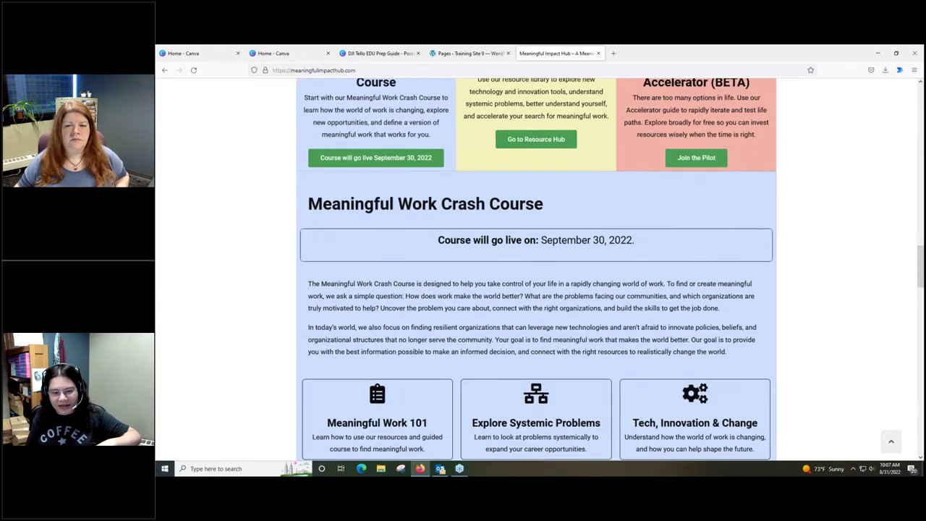
scroll(535, 270, down, 2)
scroll(315, 268, down, 1)
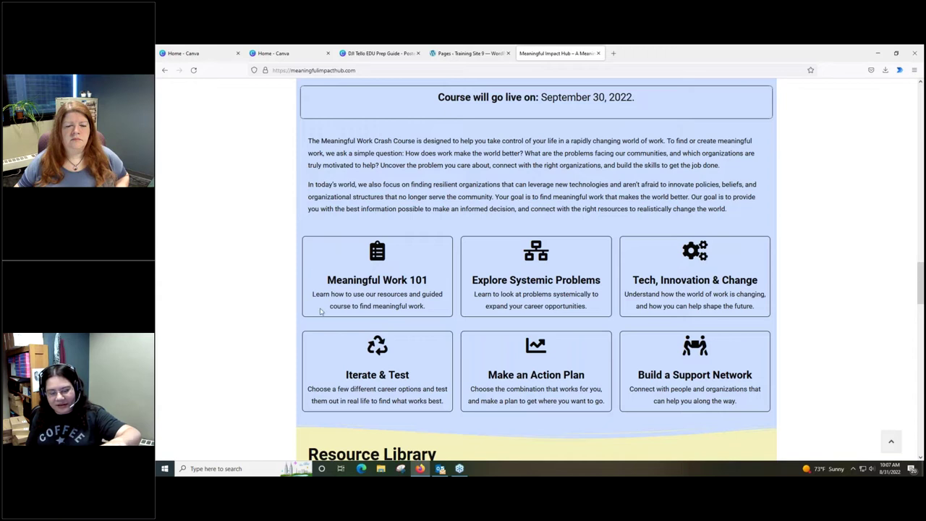
click(897, 54)
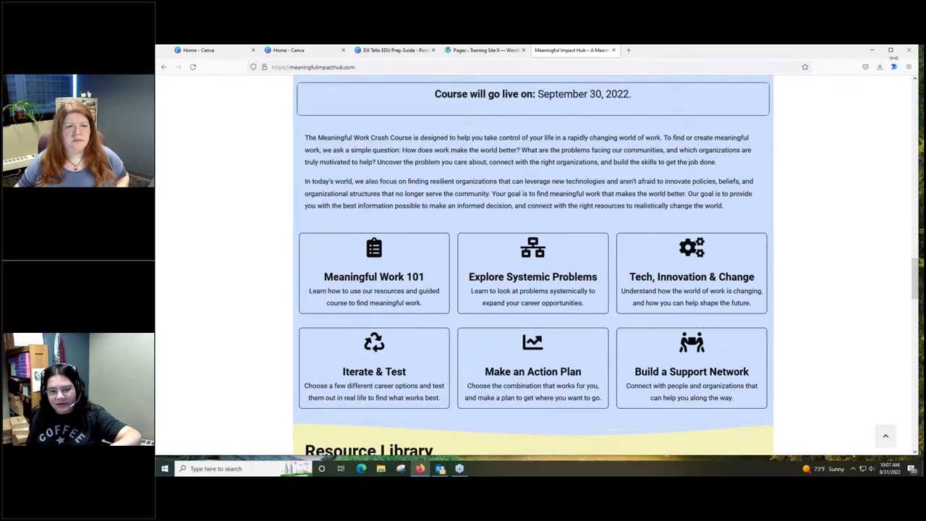
click(891, 51)
drag(621, 99, 907, 87)
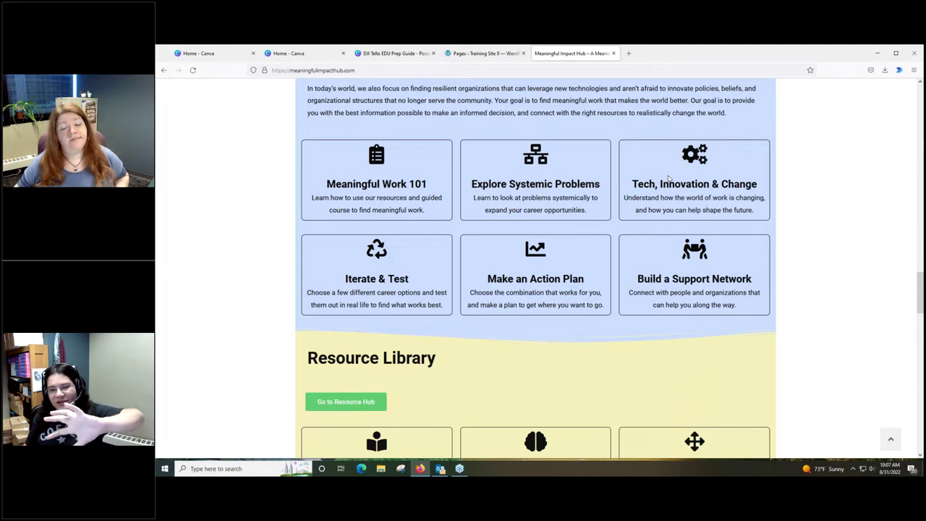
click(894, 55)
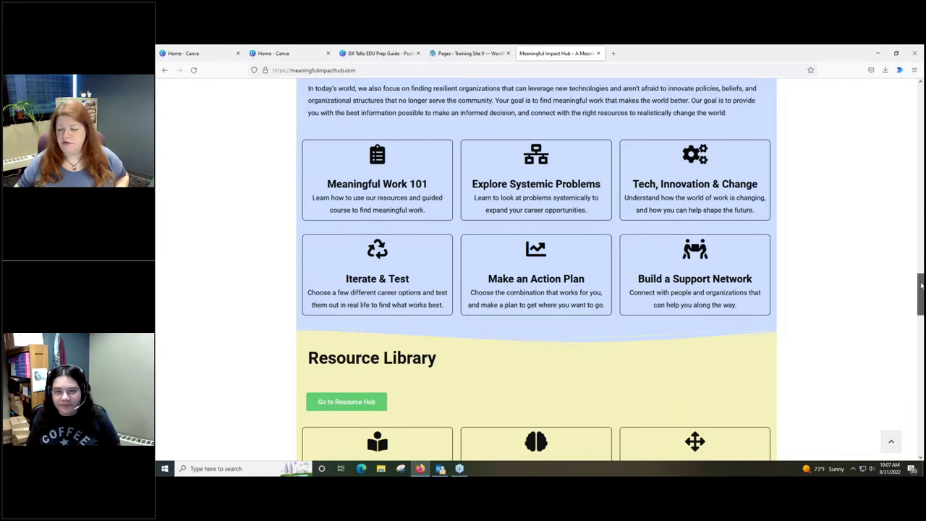
Step: Look over the homepage's Resource Library section, then return to the beginning of the page
drag(921, 286, 921, 298)
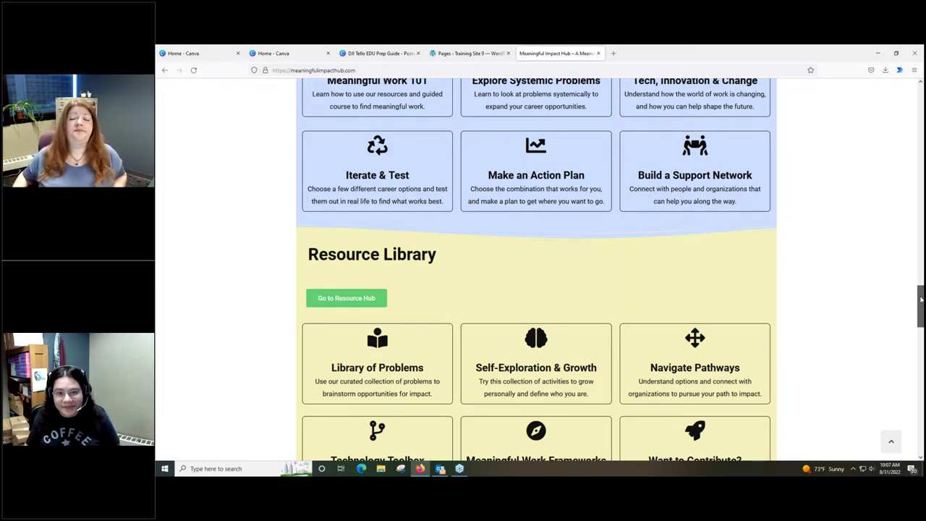
scroll(921, 299, down, 1)
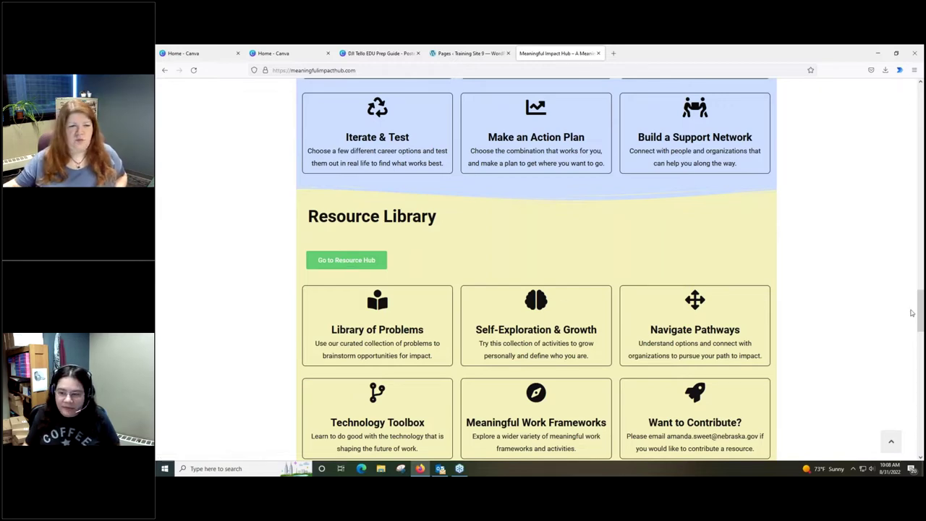
drag(921, 309, 898, 68)
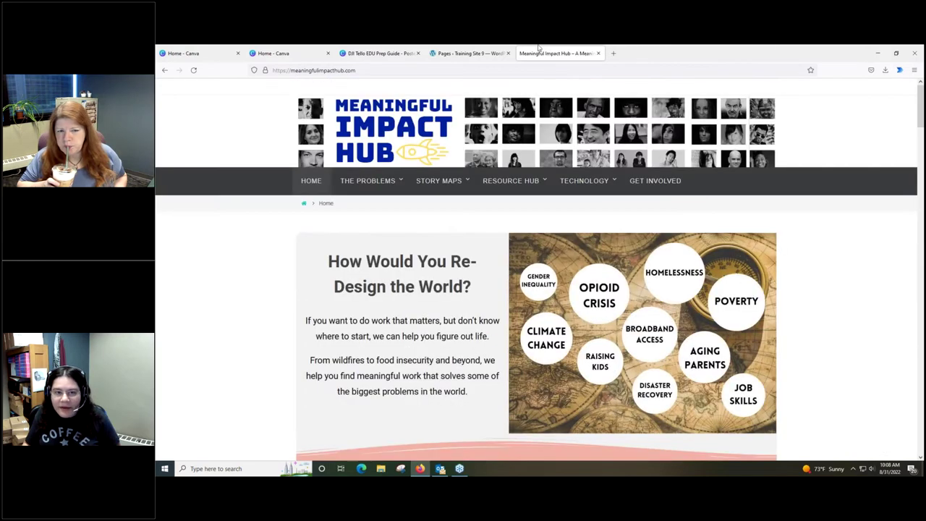
Step: Add a new page titled "Test Page" to the WordPress site Training Site 9 and open it for editing in Elementor
click(476, 53)
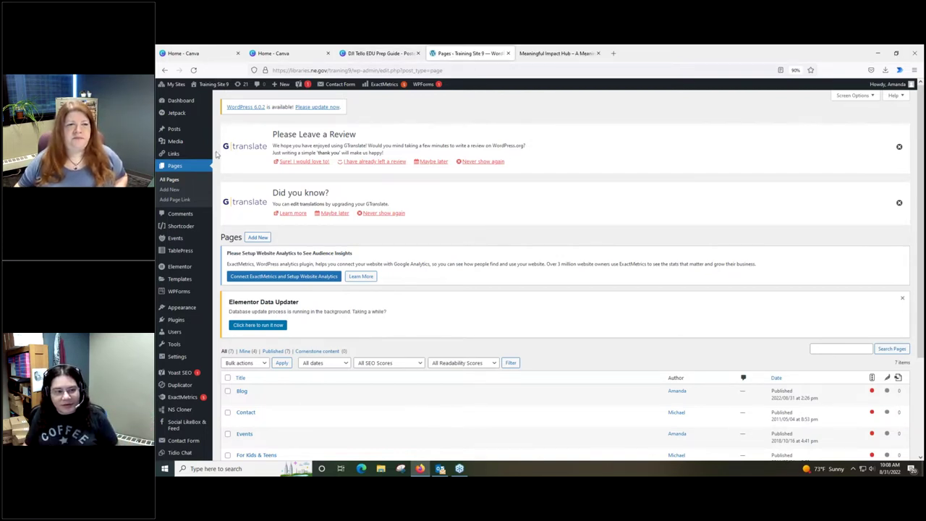
click(172, 193)
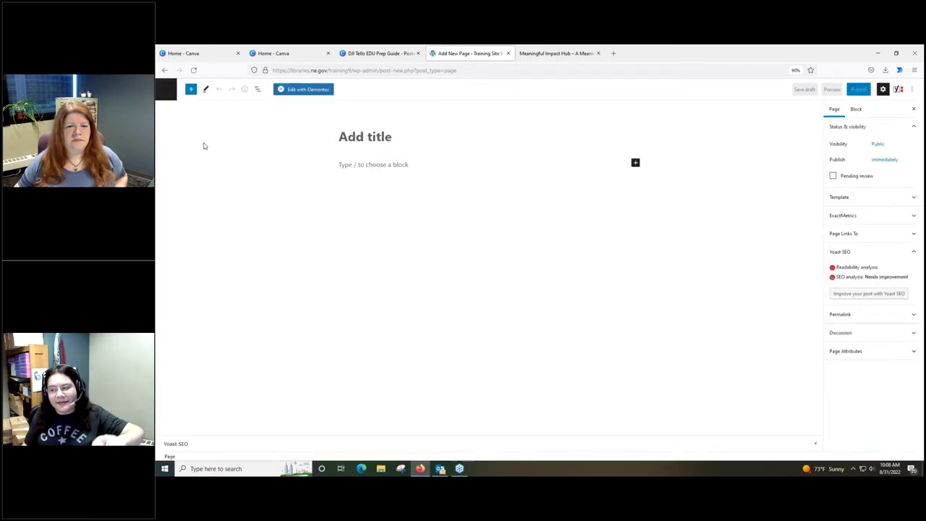
click(360, 135)
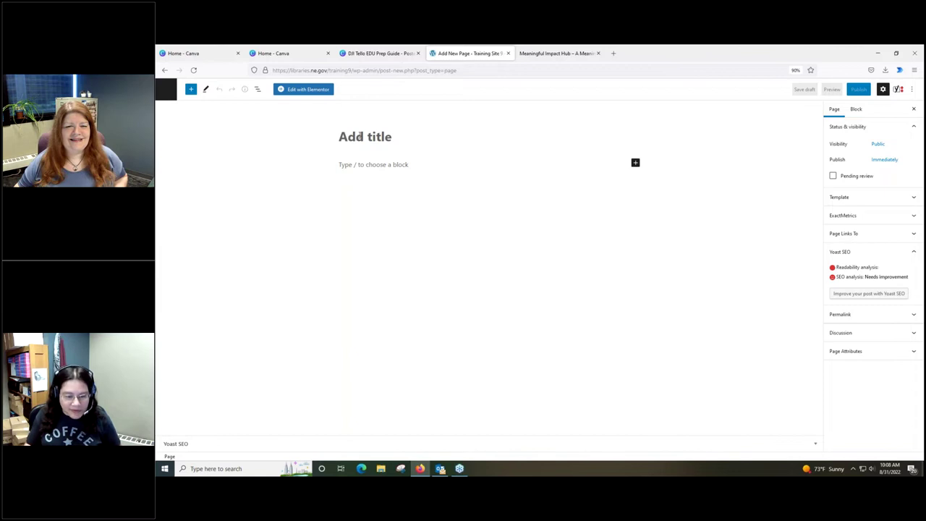
text(Test Page)
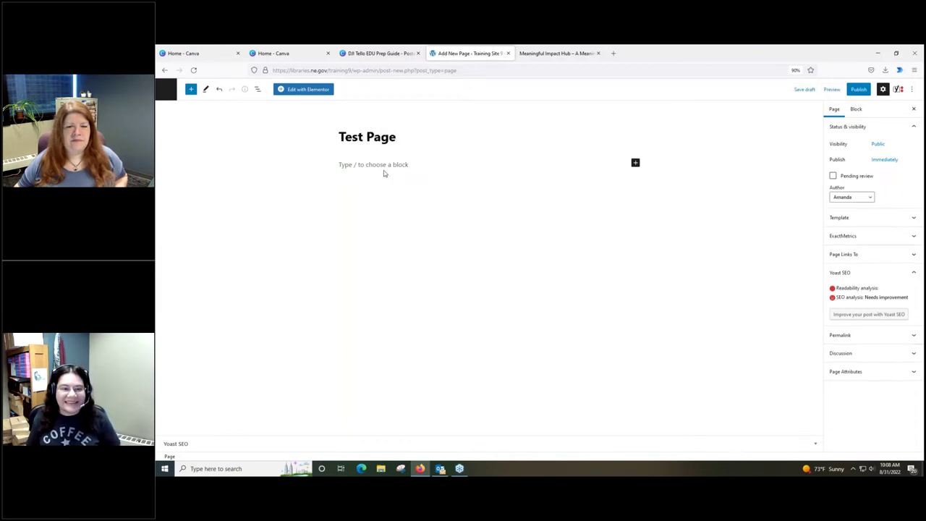
click(386, 165)
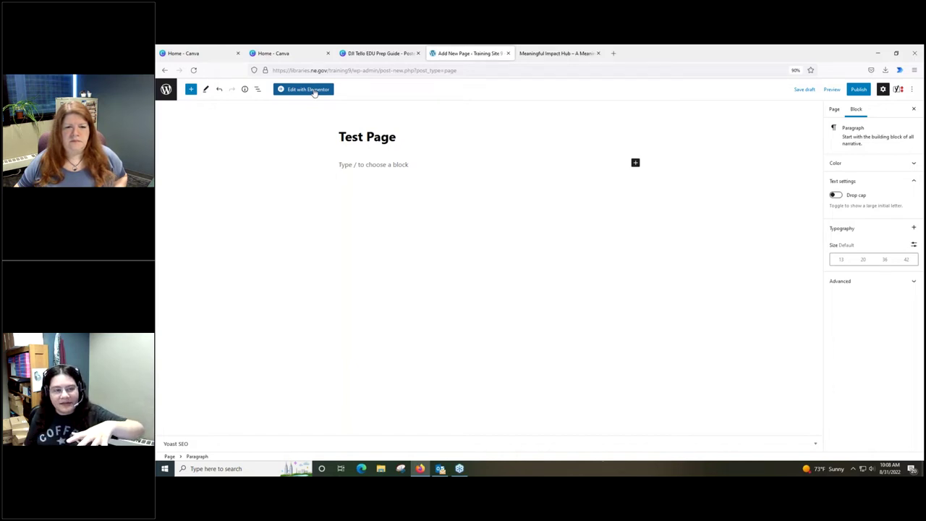
click(313, 90)
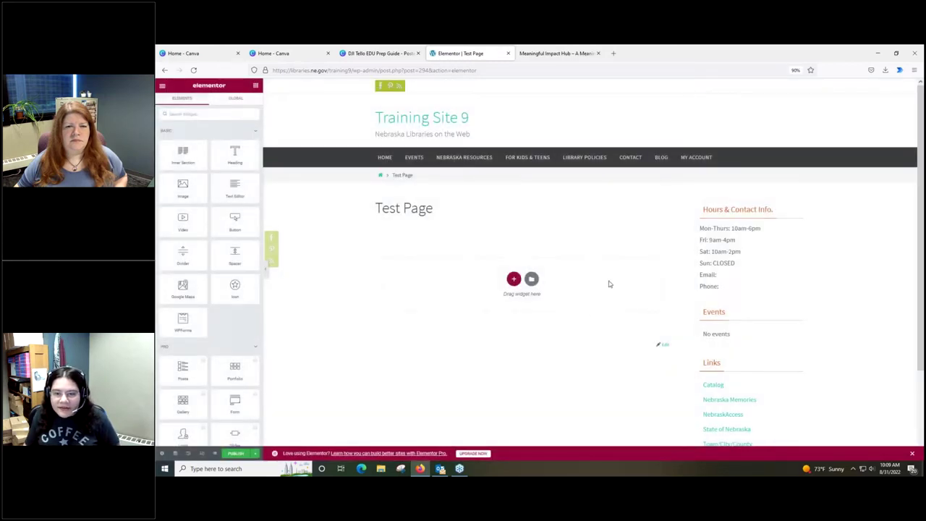
click(546, 56)
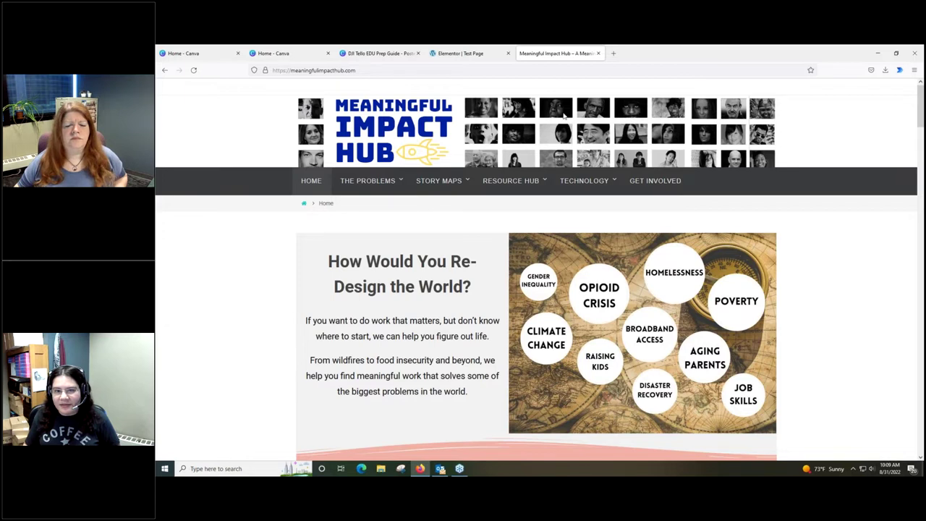
click(474, 55)
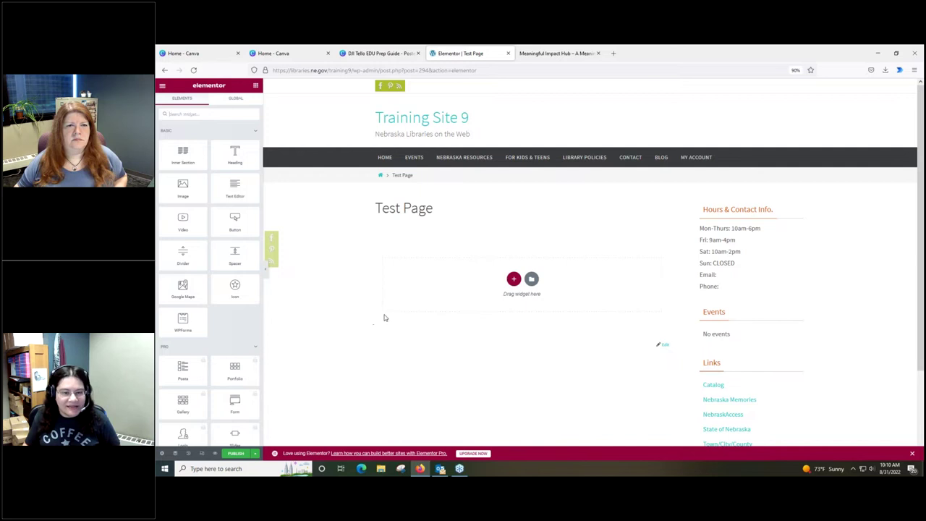
Step: Hide the title of Test Page and set its page layout to "One column, no sidebar"
click(163, 454)
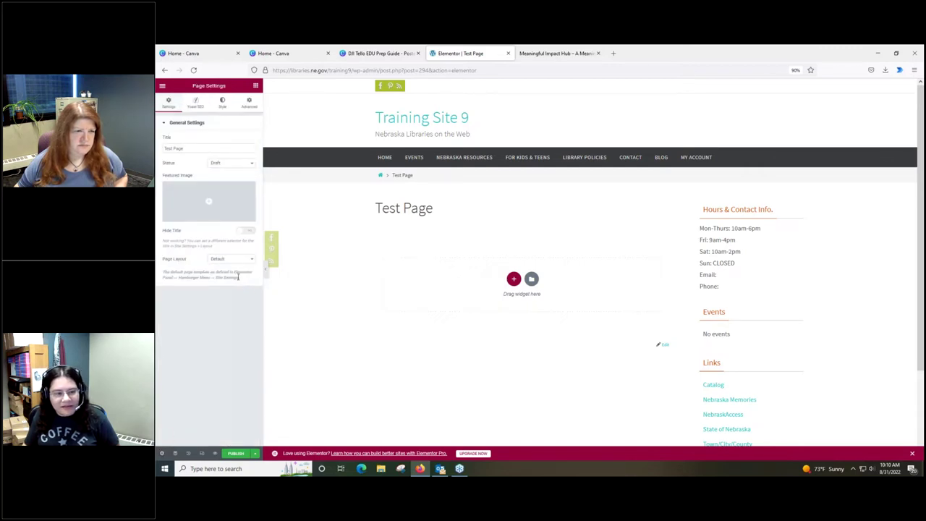
click(241, 231)
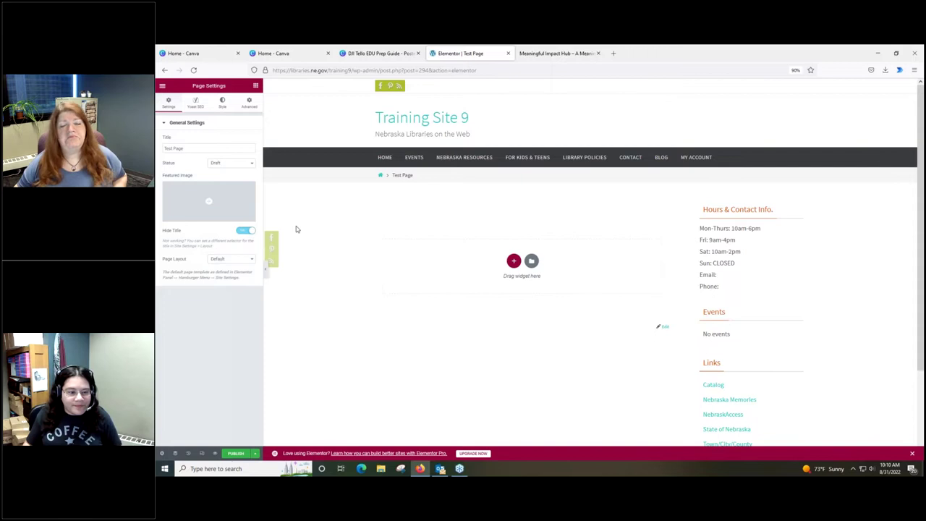
click(234, 262)
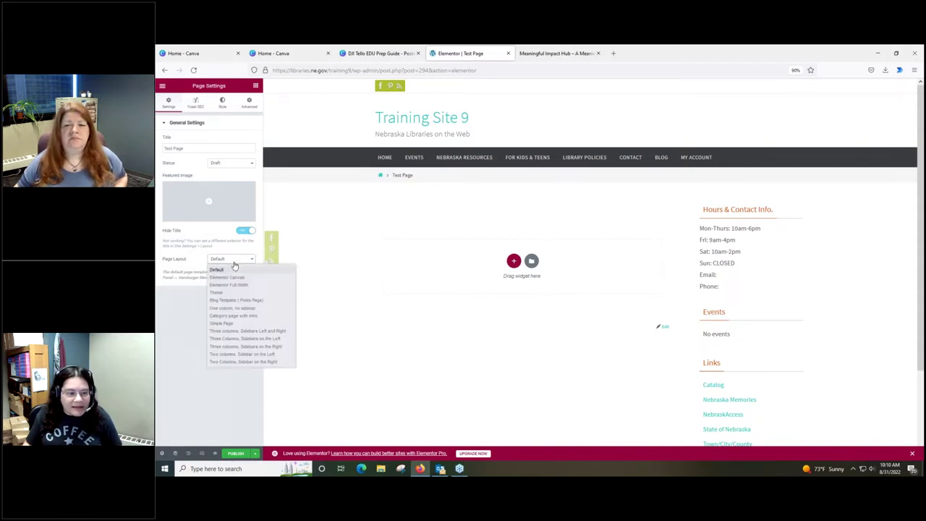
click(233, 308)
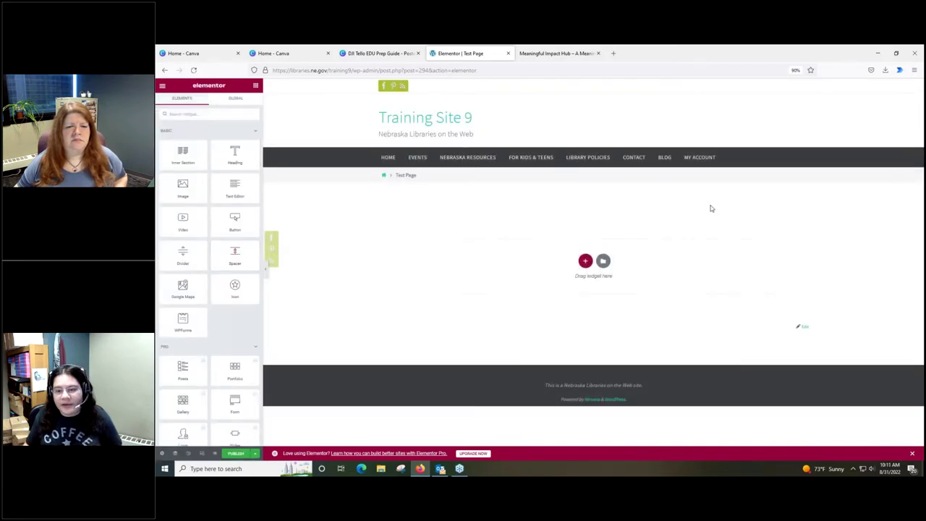
Step: Add a single-column section to the page and place an Image widget inside it
click(586, 261)
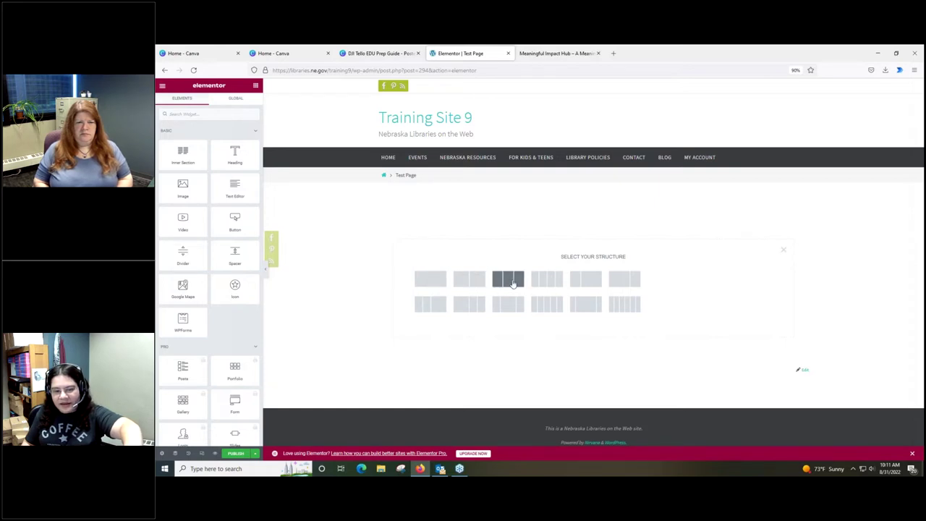
click(435, 283)
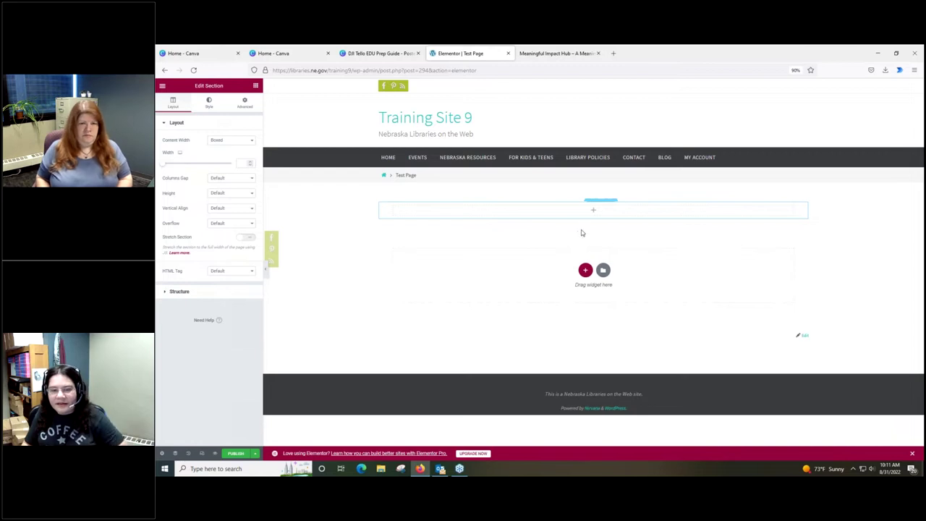
click(593, 213)
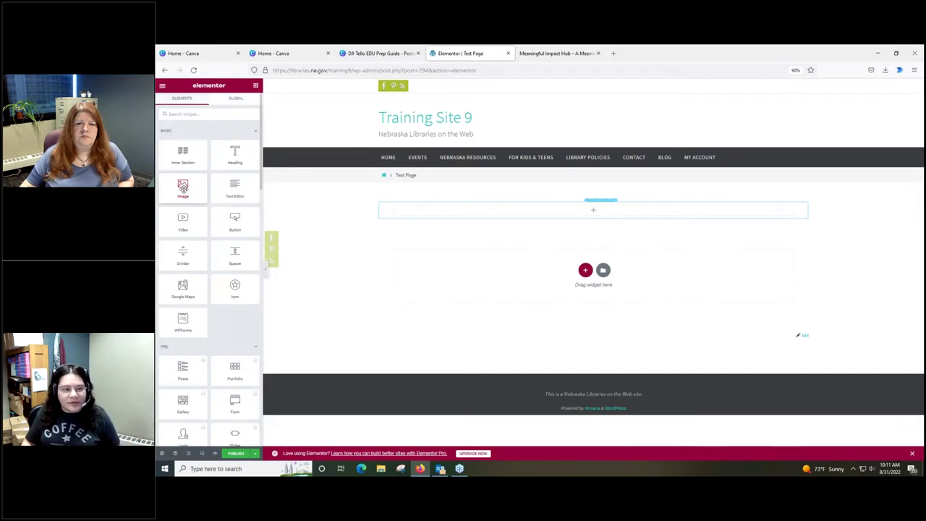
drag(183, 189, 465, 213)
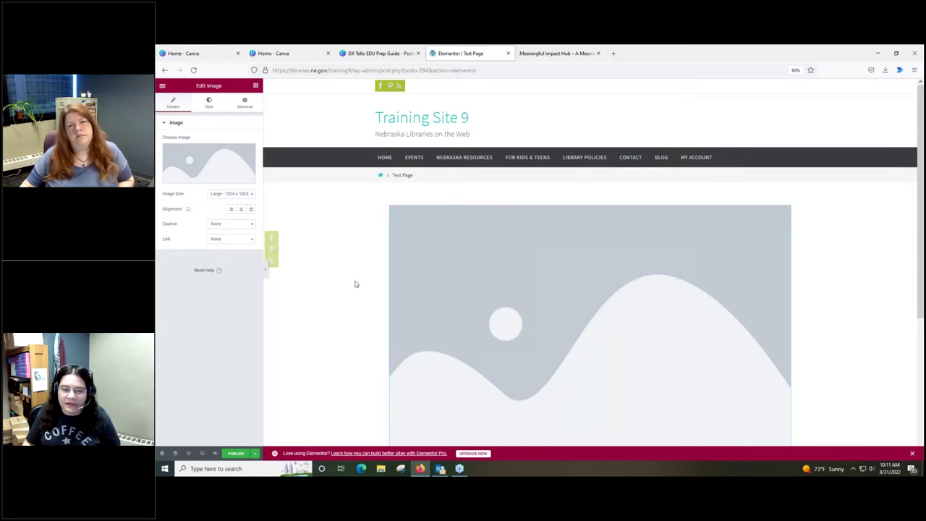
Step: Set the content width of the section containing the image to Full Width
click(598, 202)
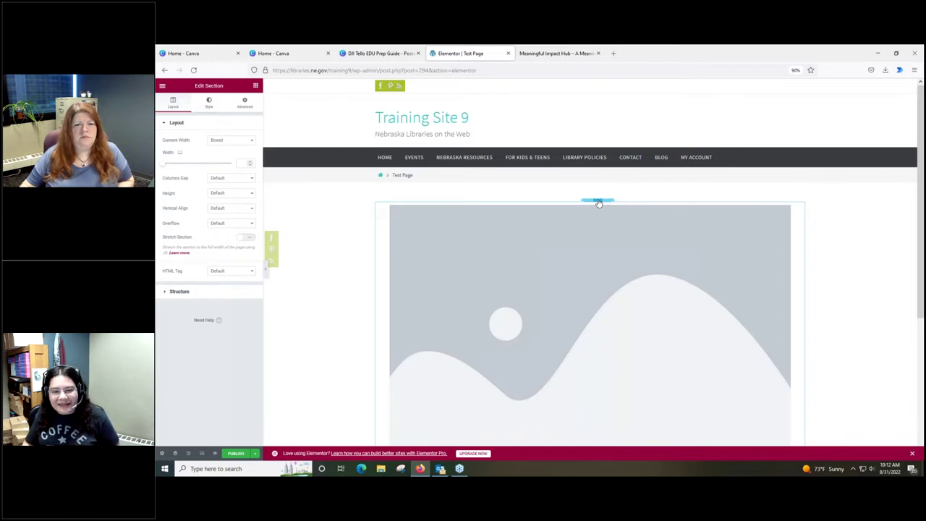
click(230, 141)
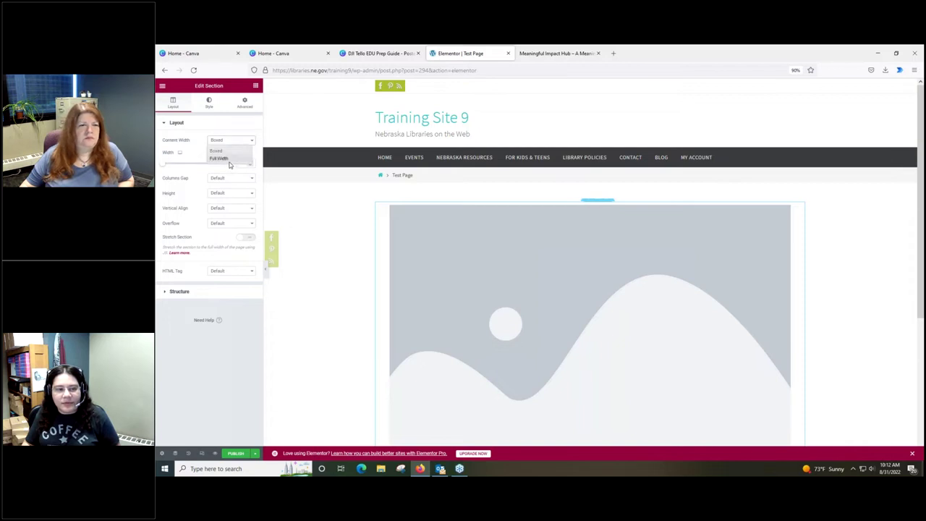
click(220, 158)
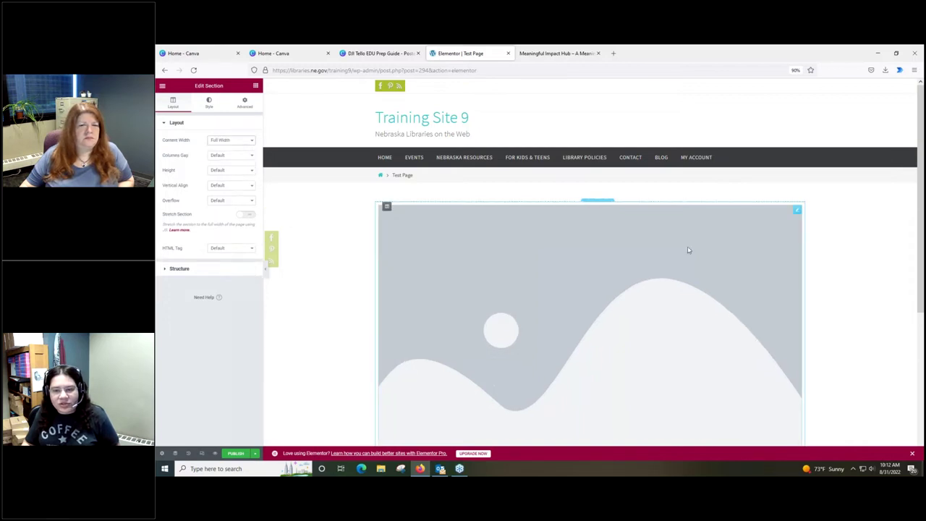
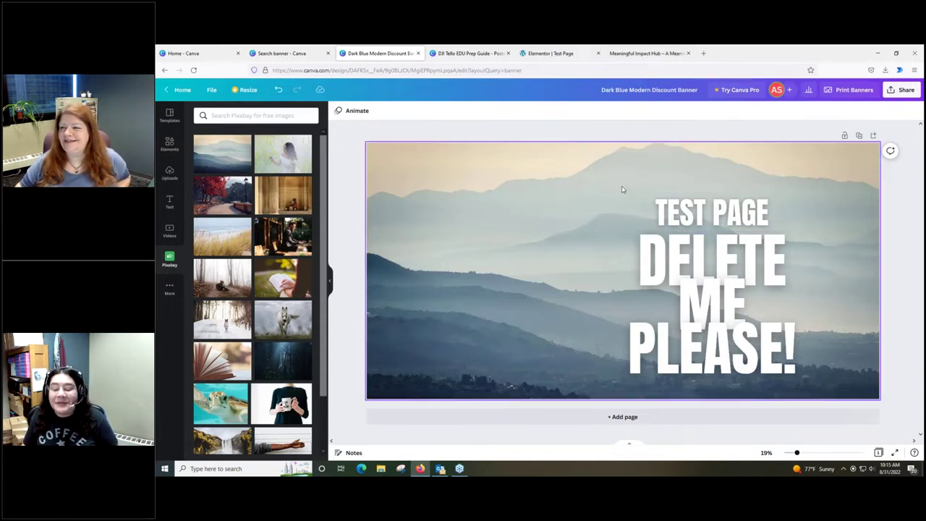
Step: In the Canva banner design, select the "TEST PAGE" and "DELETE ME PLEASE!" text boxes together and move them slightly upward
drag(620, 183, 701, 254)
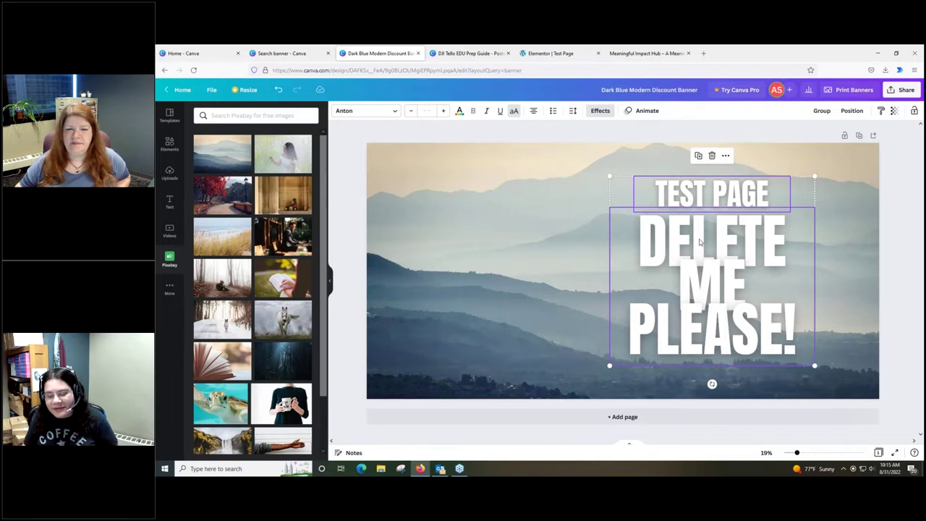
Step: Deselect the text boxes and download the finished banner design from Canva as a PNG file
click(904, 279)
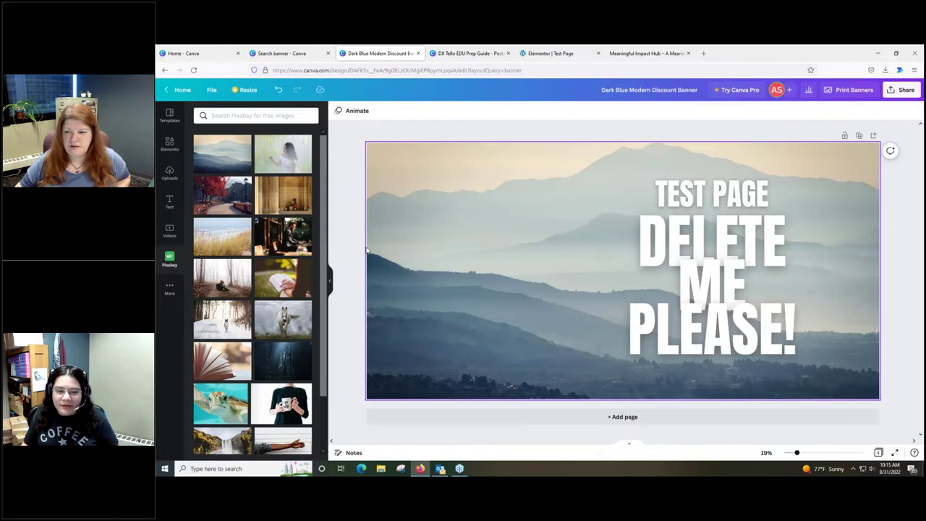
click(895, 96)
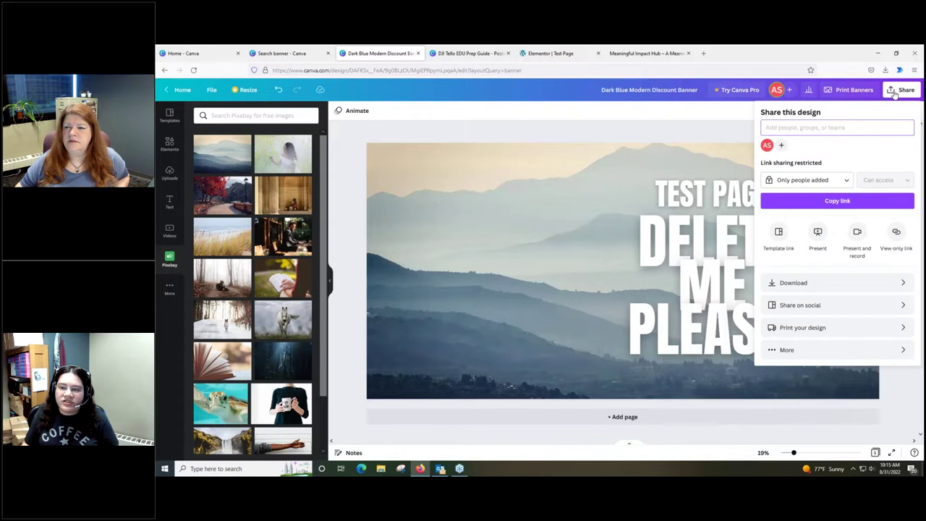
click(827, 284)
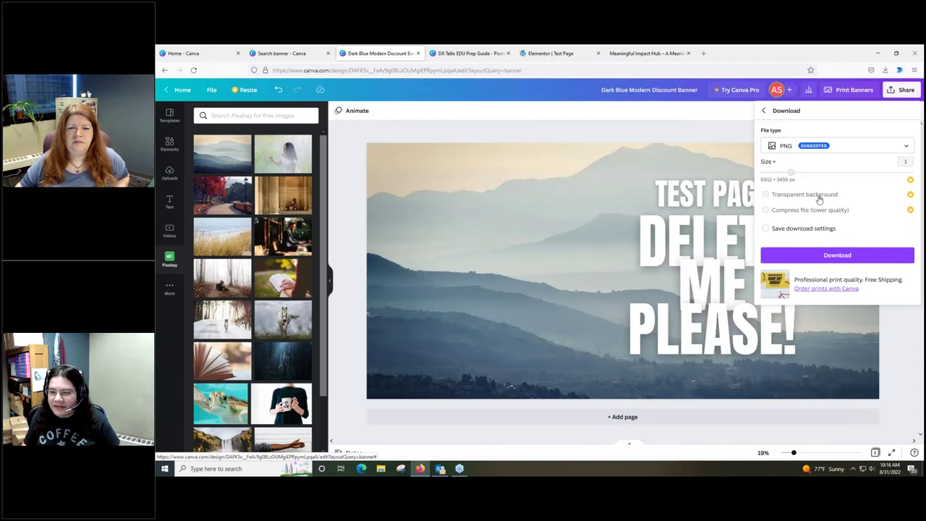
click(831, 259)
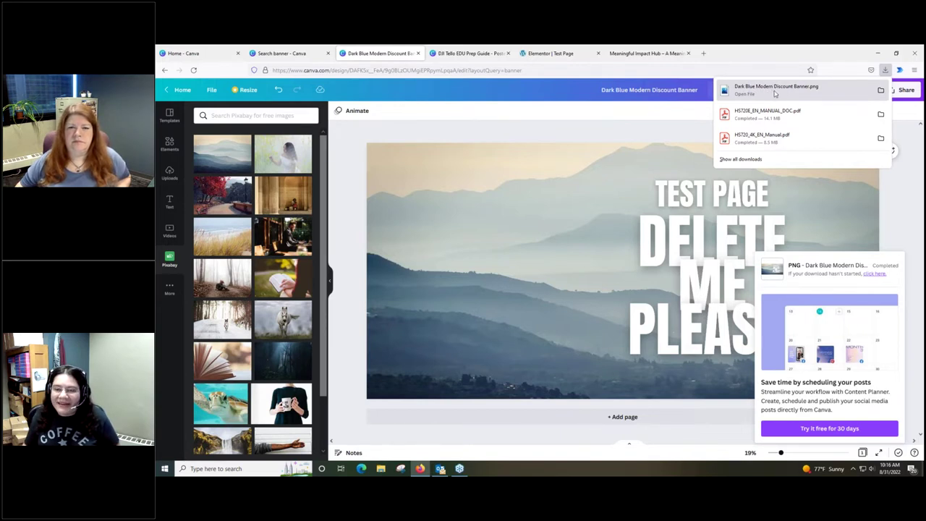
Step: In the Elementor test page, upload "Dark Blue Modern Discount Banner.png" from Downloads and insert it into the Image widget
click(534, 55)
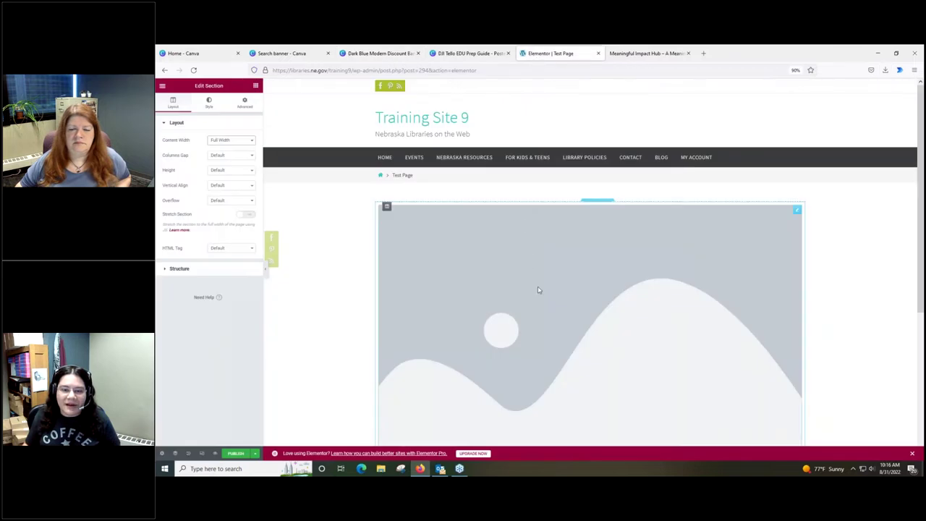
click(592, 247)
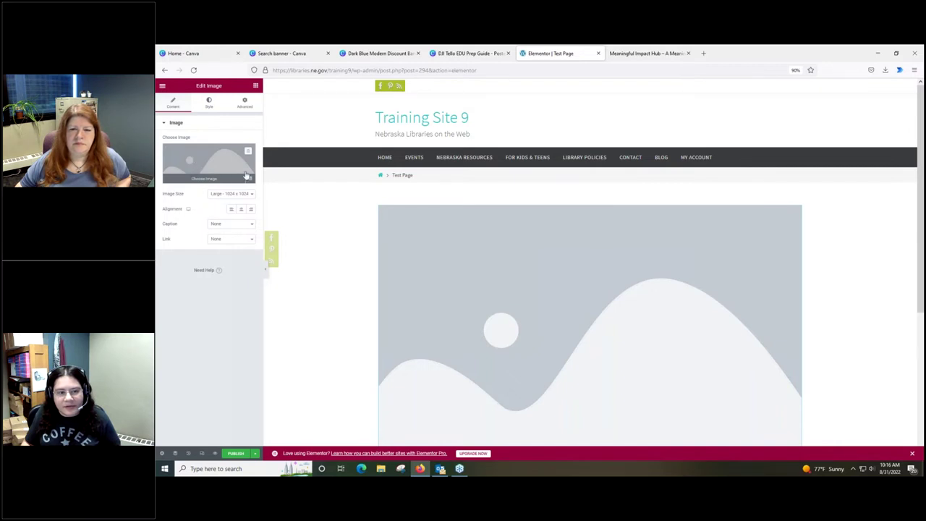
click(206, 158)
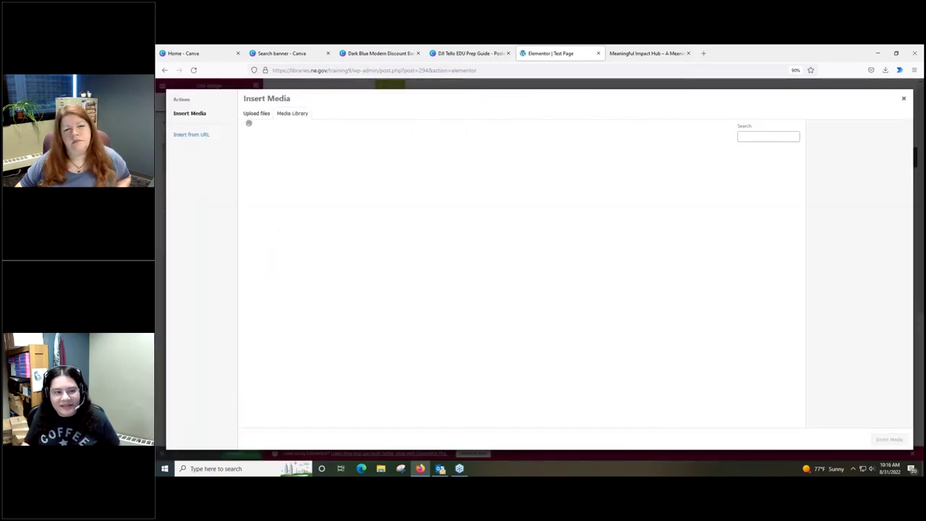
click(255, 114)
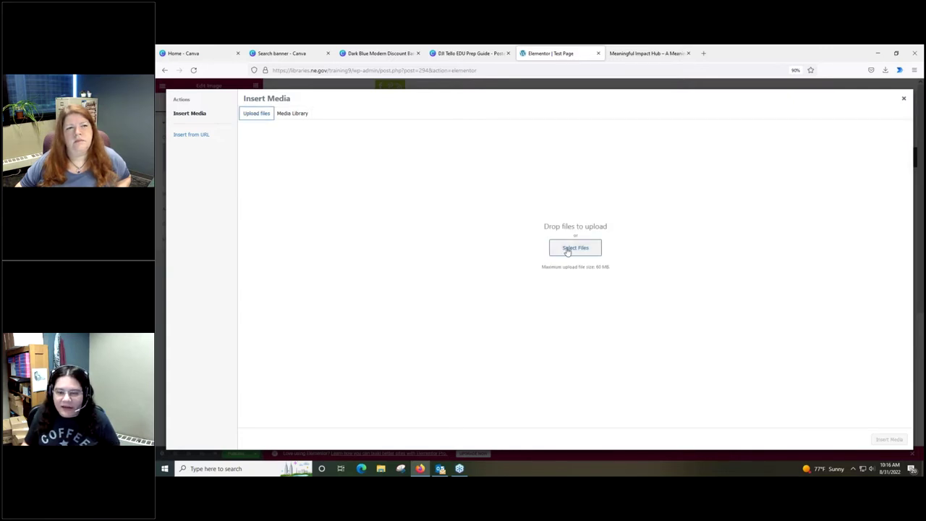
click(568, 249)
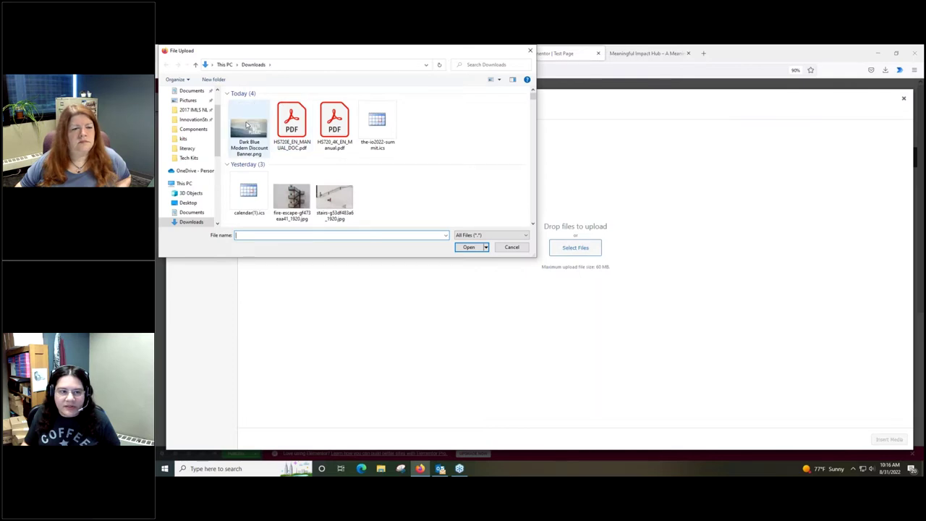
click(247, 125)
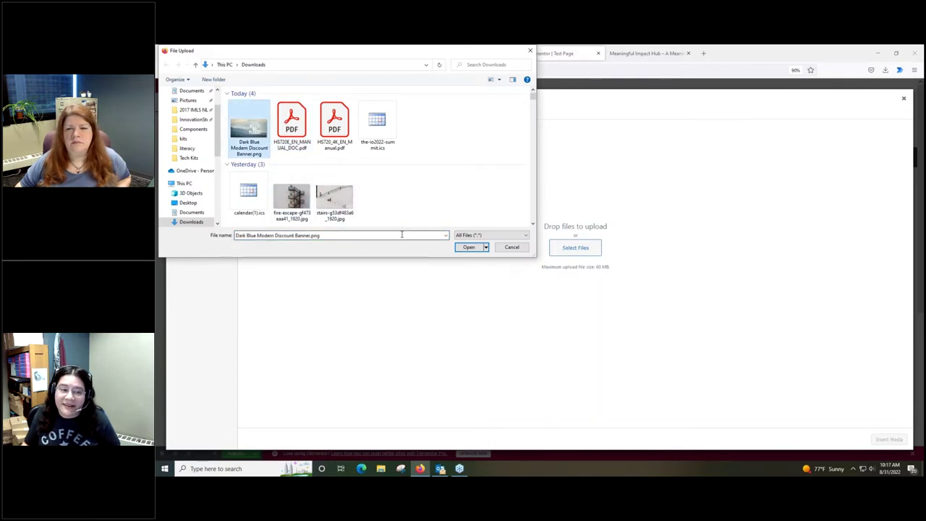
click(469, 247)
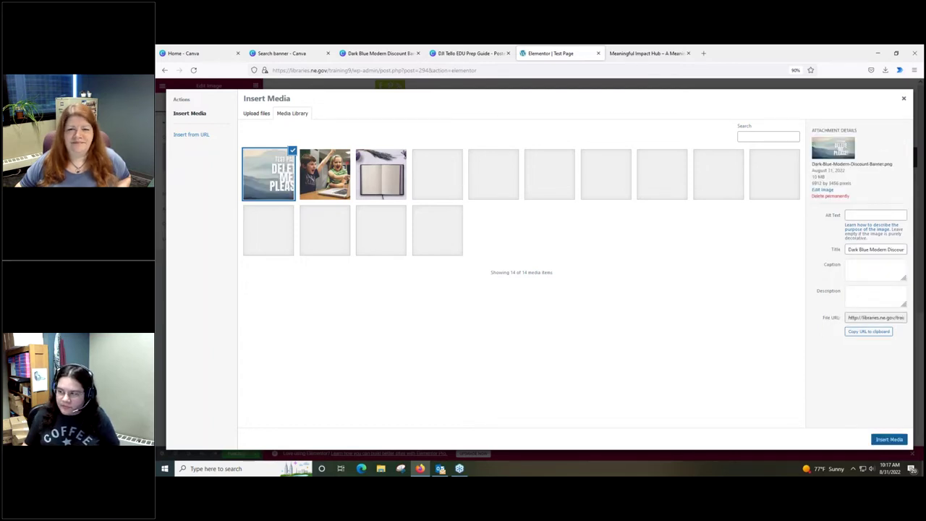
click(889, 439)
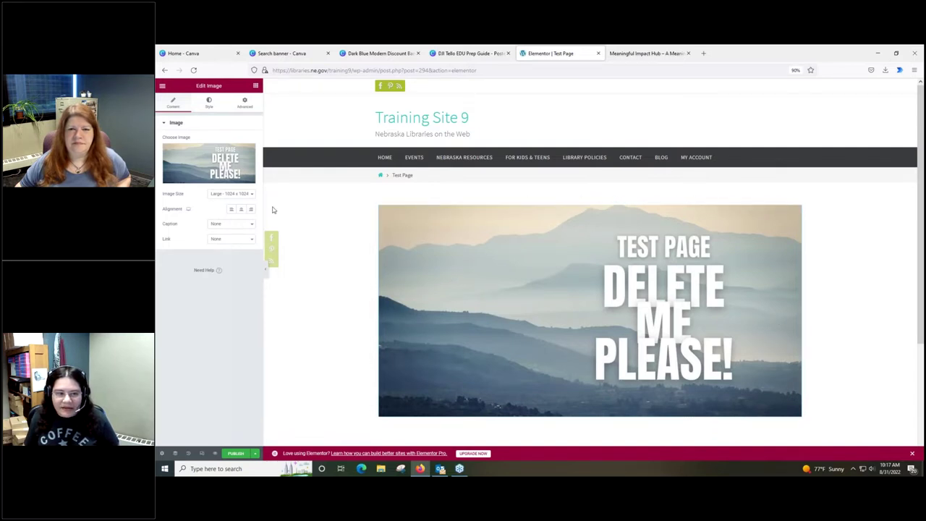
Step: Set the banner image's size to Full and its link type to Custom URL, leaving the address empty
click(238, 194)
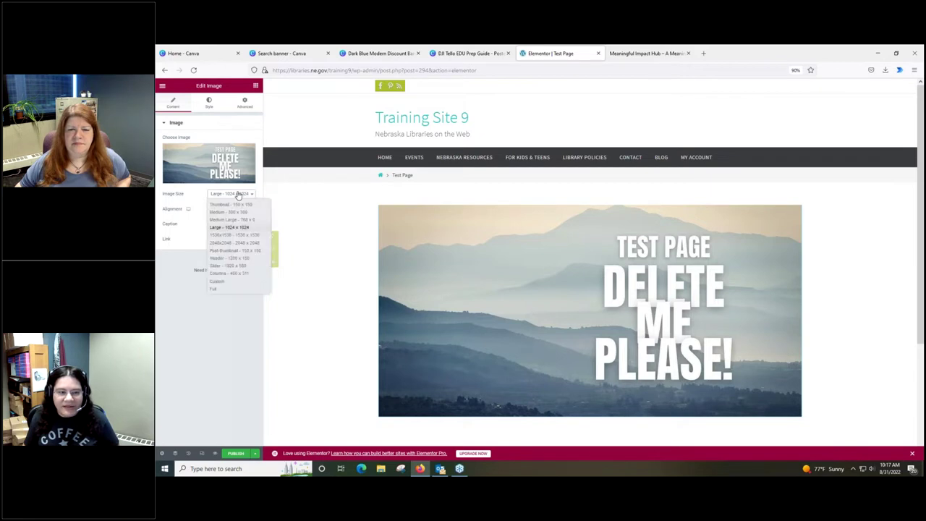
click(214, 290)
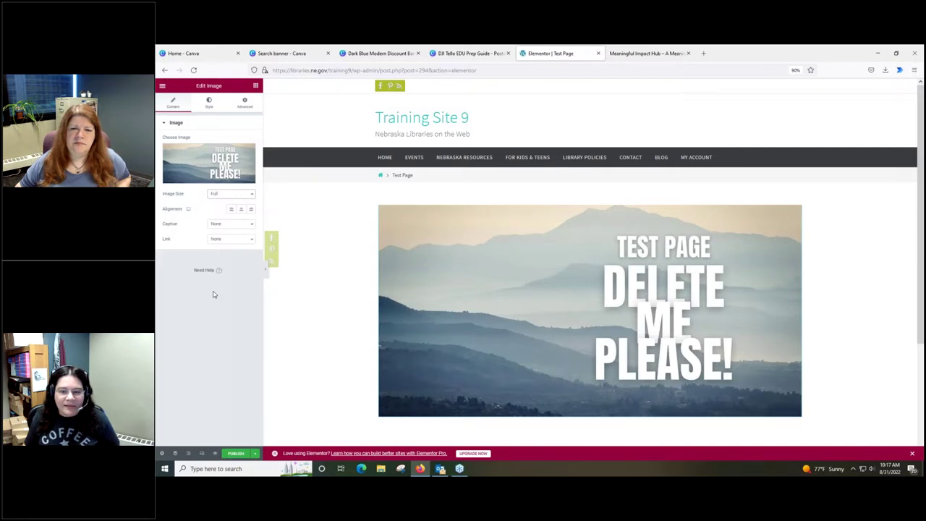
click(234, 241)
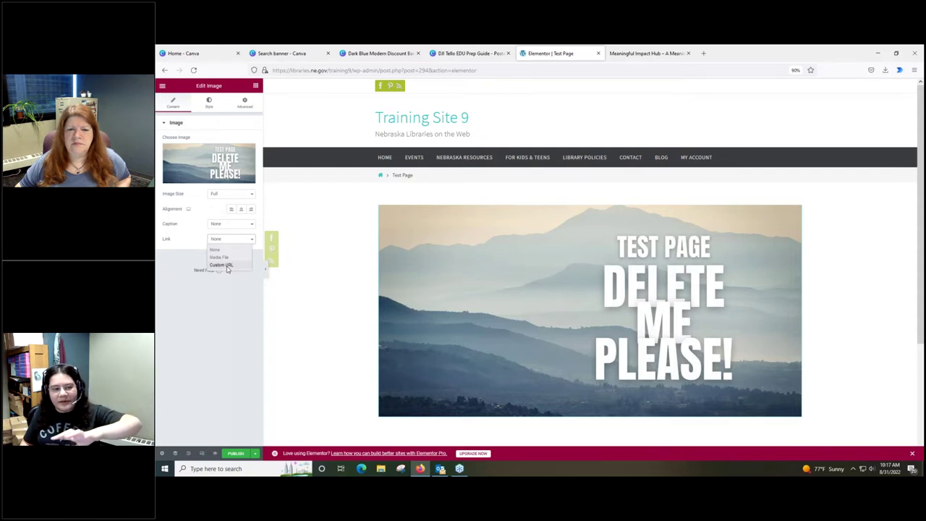
click(222, 265)
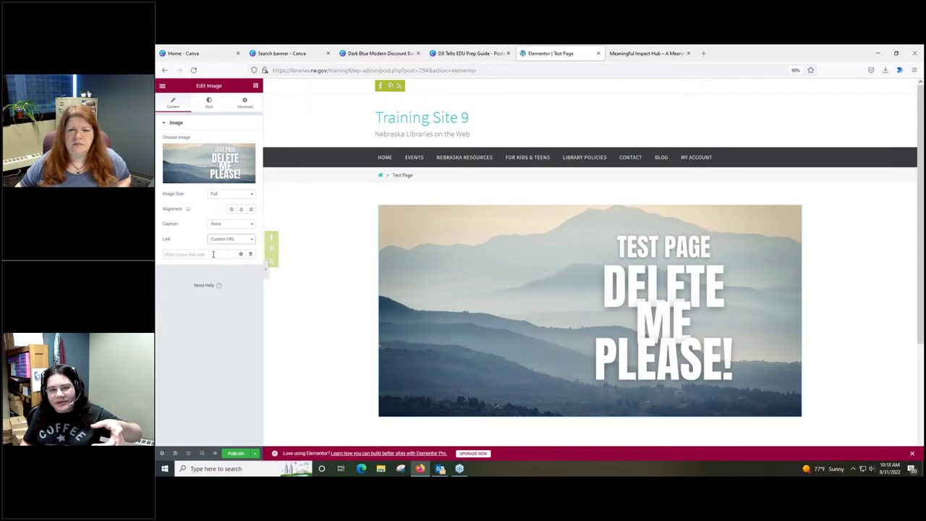
click(213, 254)
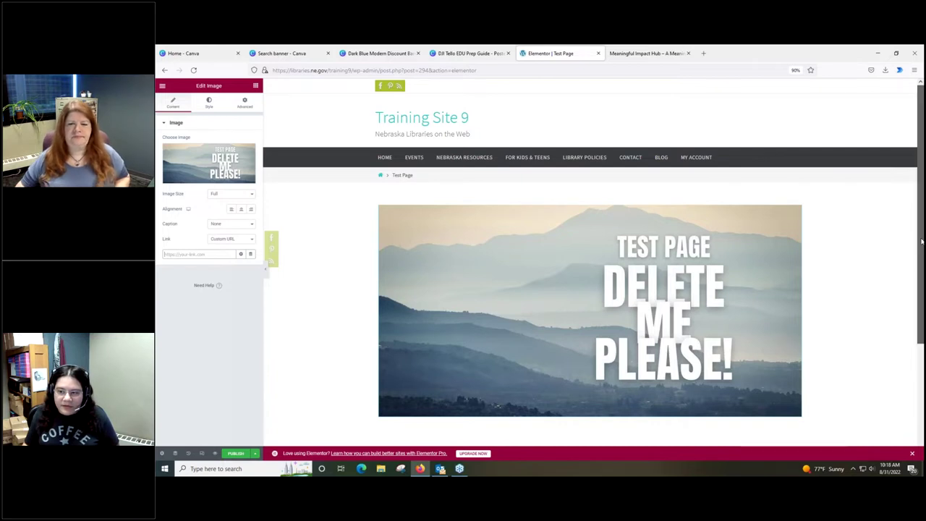
Step: Examine the three-column "Our Resources & Services" section on the Meaningful Impact Hub site, and close that site
drag(920, 241, 922, 328)
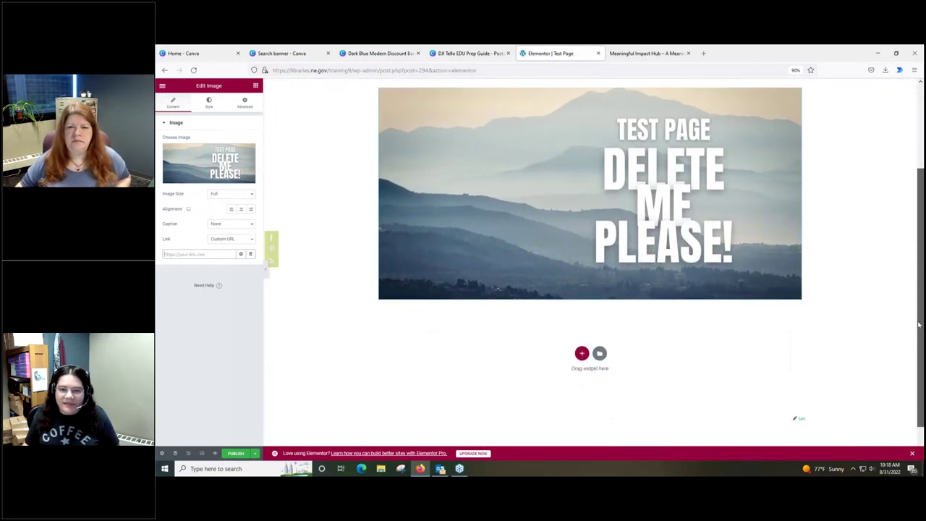
click(647, 54)
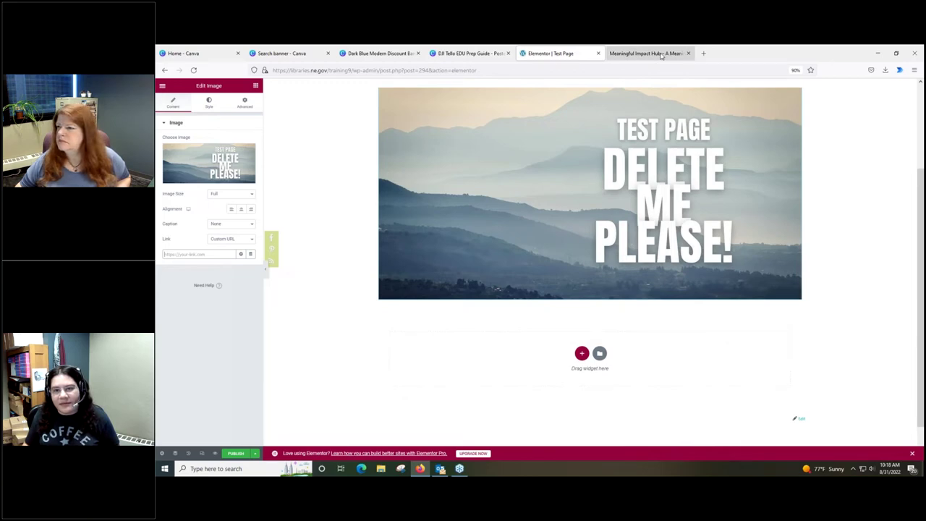
click(920, 219)
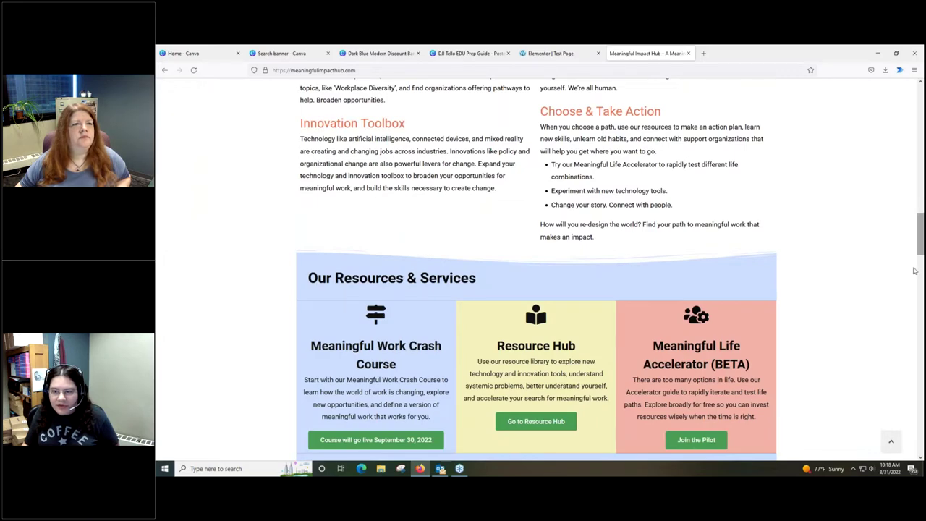
scroll(919, 260, down, 3)
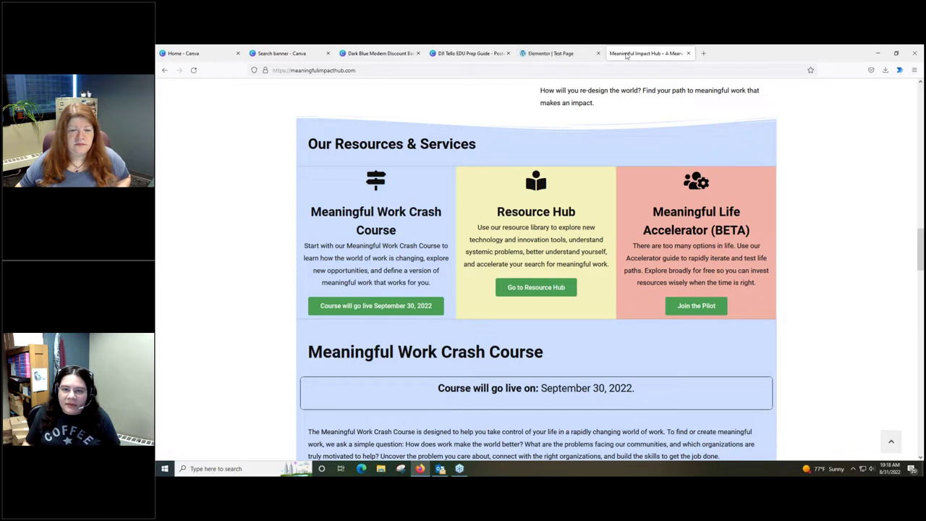
key(ctrl+w)
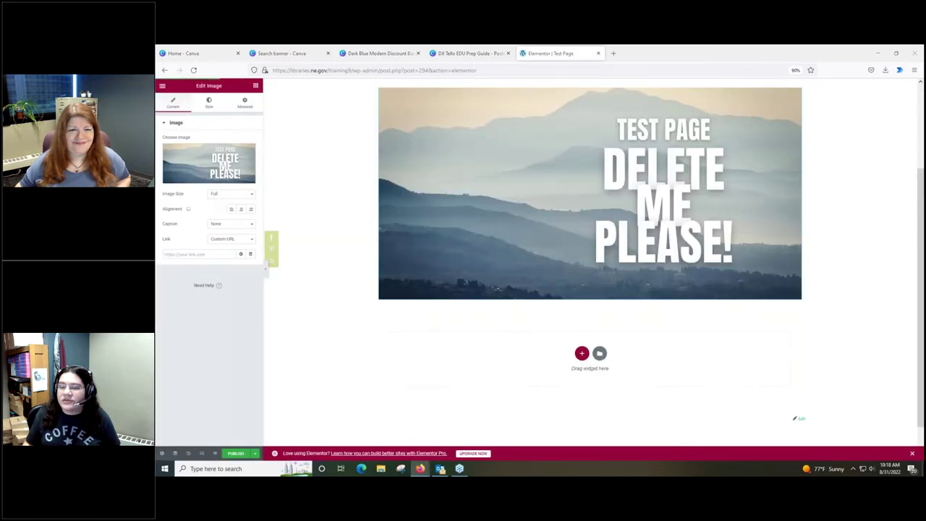
key(alt+Tab)
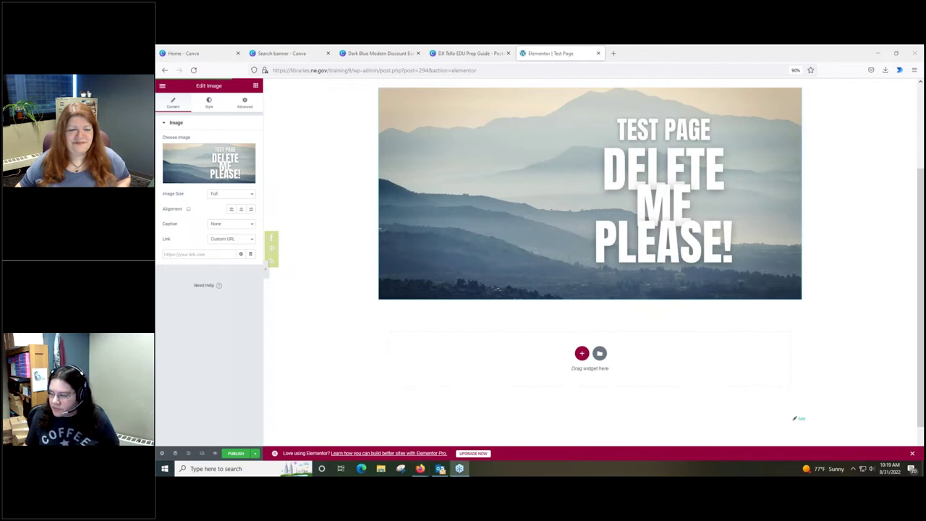
Step: Add a section with three equal columns below the banner and set its content width to Full Width
click(582, 354)
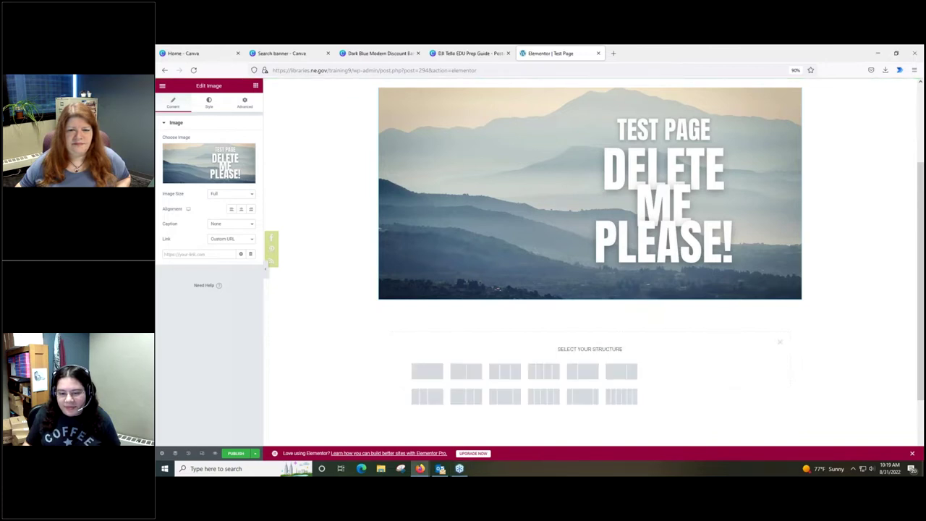
click(505, 374)
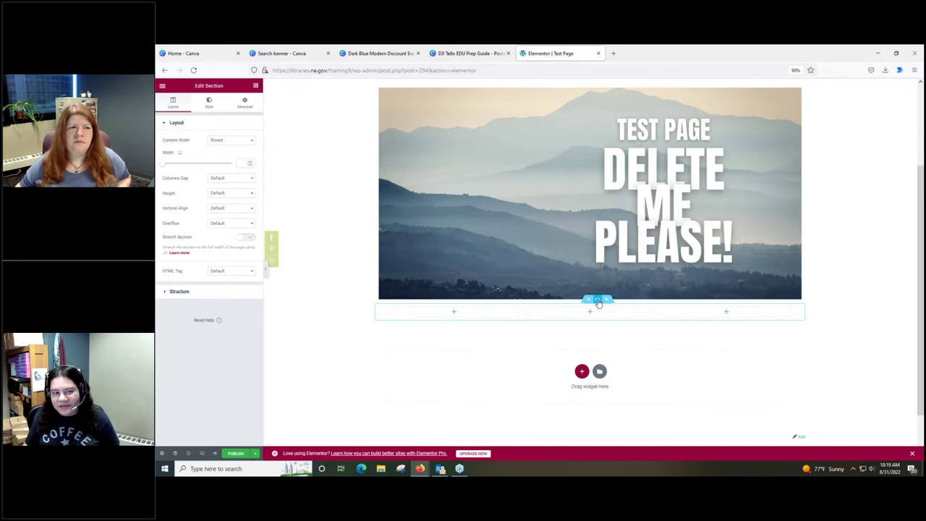
click(236, 141)
click(230, 159)
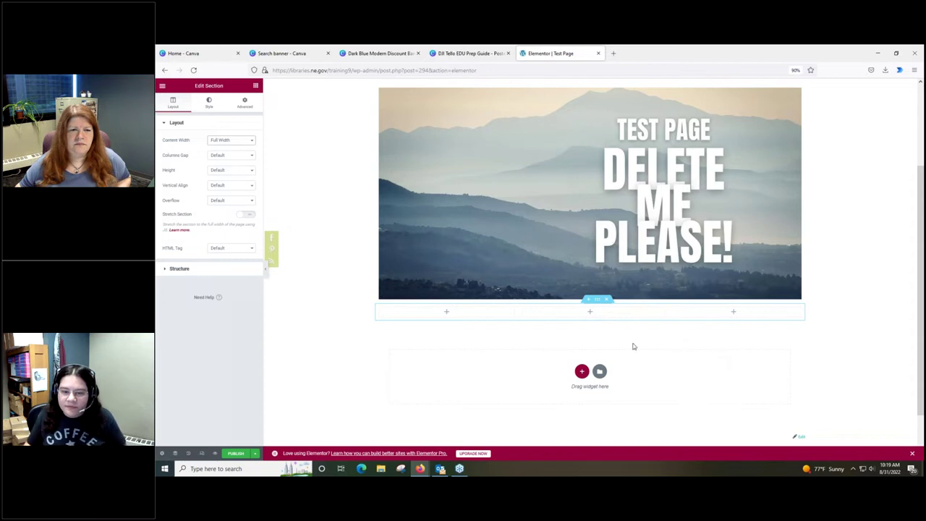
Step: Search the widgets for "icon" and place an Icon Box in the first column of the three-column section
click(448, 315)
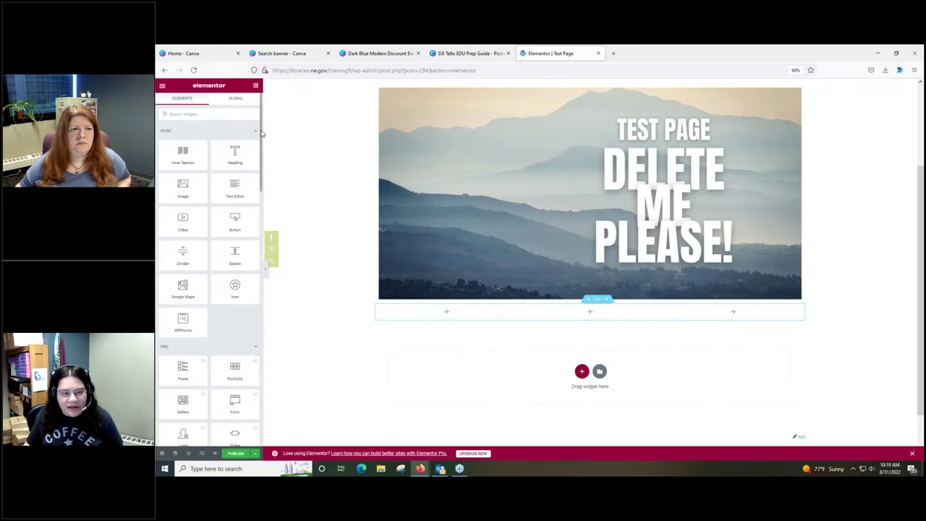
scroll(262, 132, down, 1)
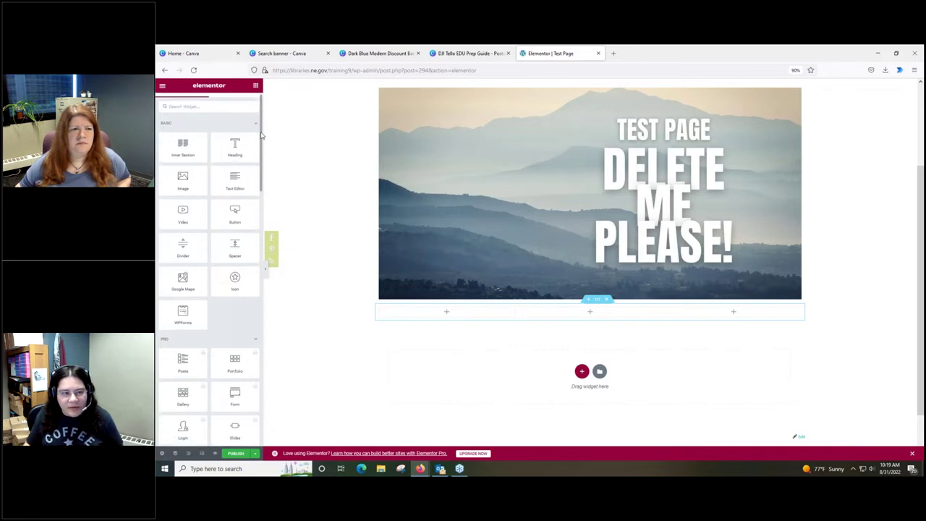
click(231, 105)
text(icon)
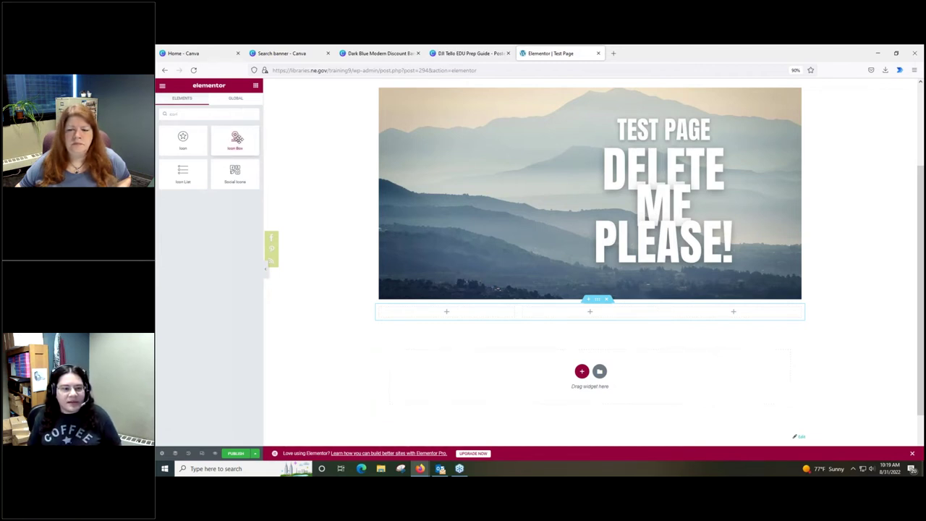
drag(235, 138, 442, 312)
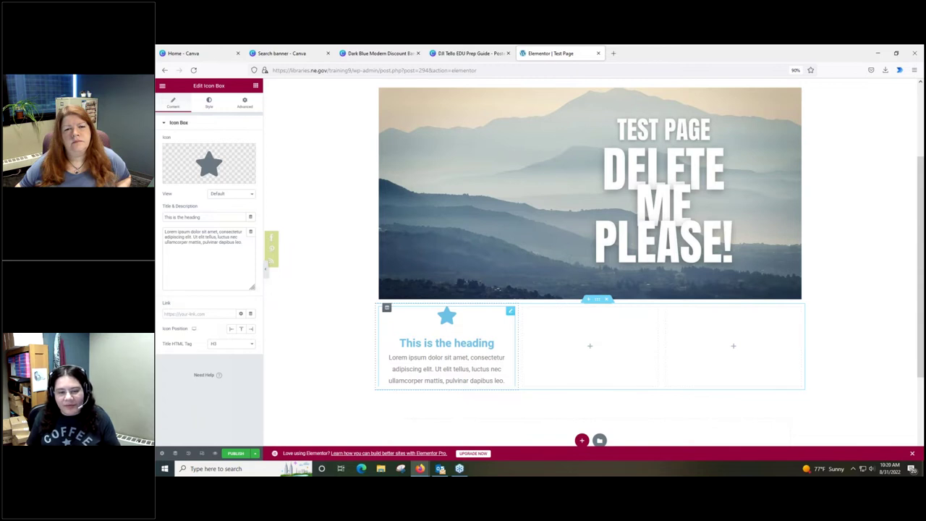
Step: Replace the Icon Box's star with the Sun icon from the icon library
mouse_move(209, 167)
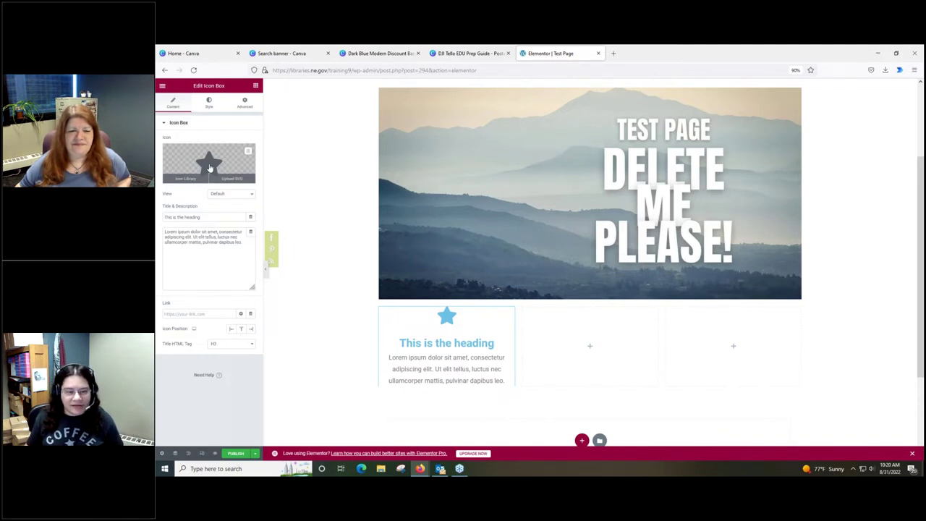
click(209, 168)
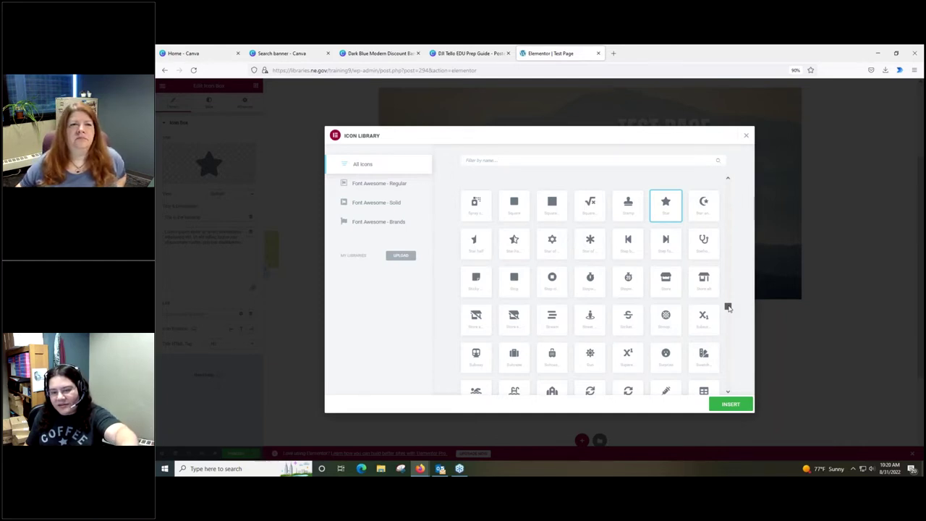
scroll(728, 308, down, 4)
scroll(729, 310, up, 2)
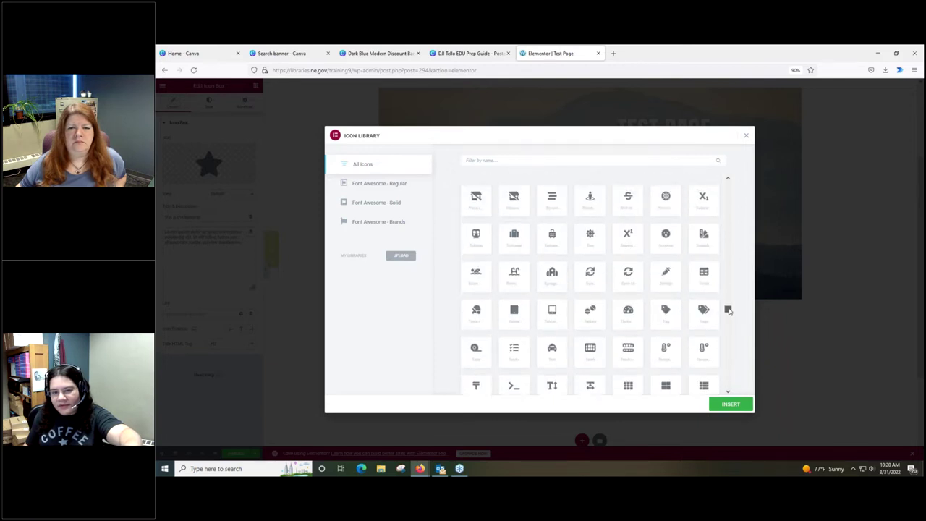
click(590, 238)
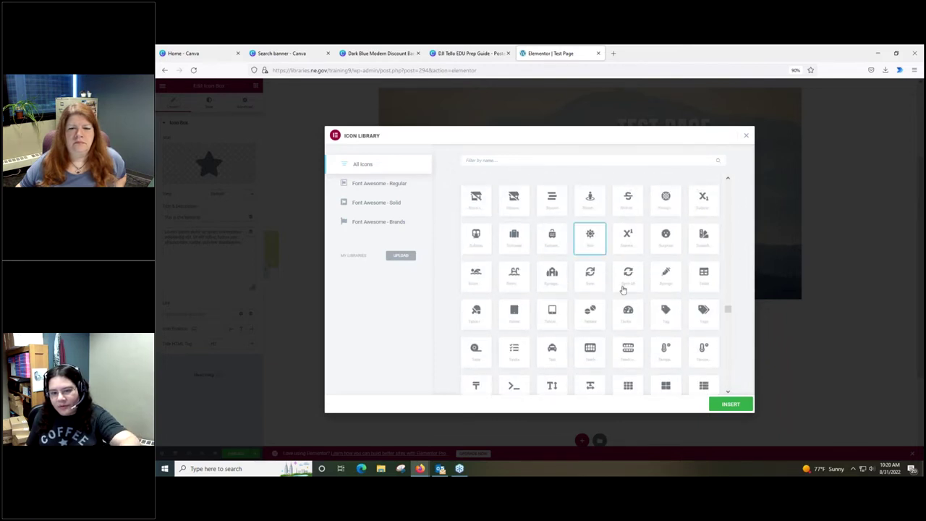
click(726, 405)
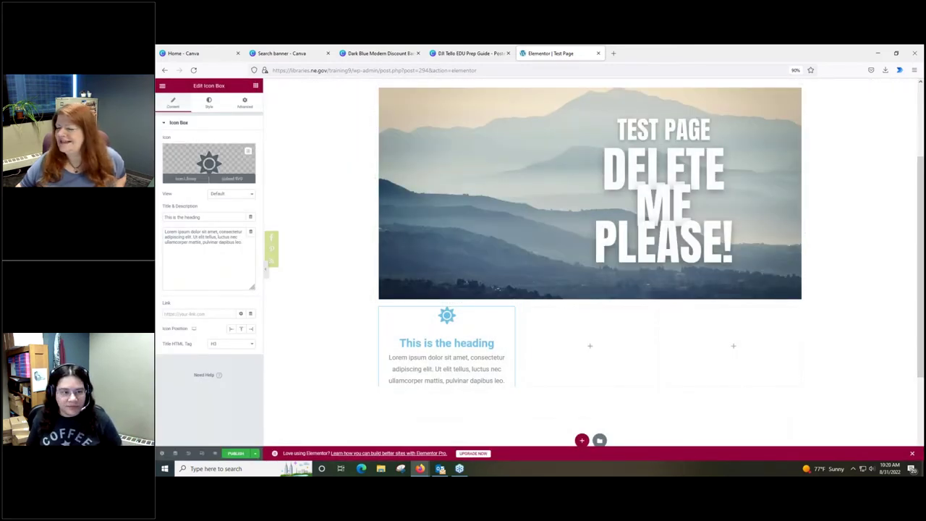
Step: Change the Icon Box icon's primary color from the style settings to a light orange
click(209, 104)
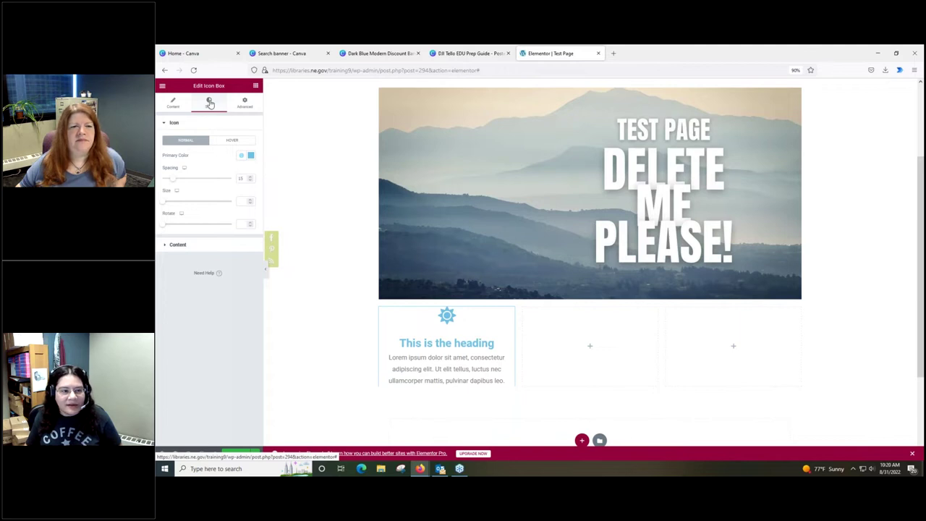
click(250, 158)
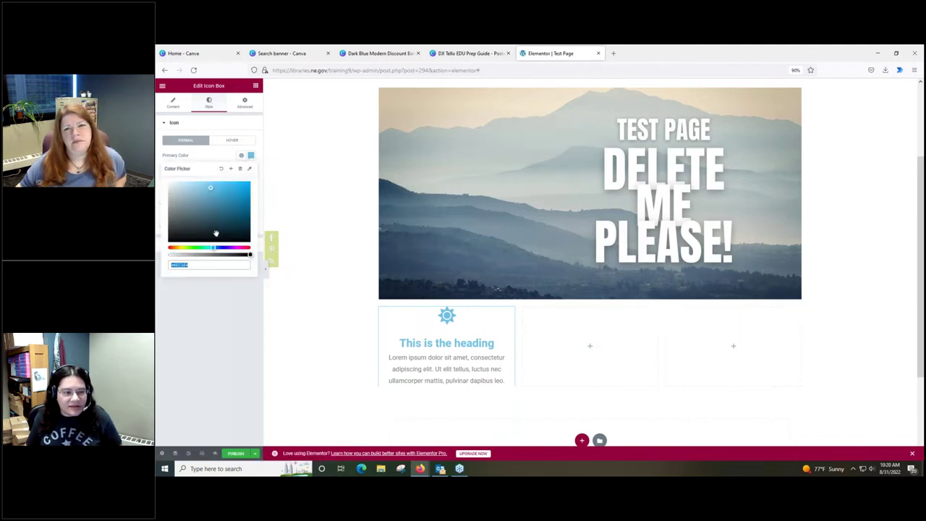
click(175, 248)
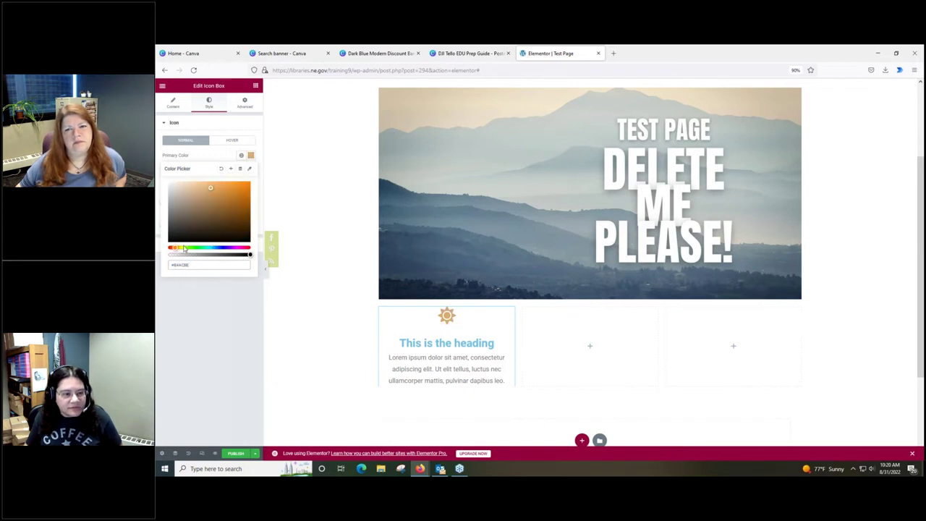
click(212, 198)
drag(214, 197, 219, 187)
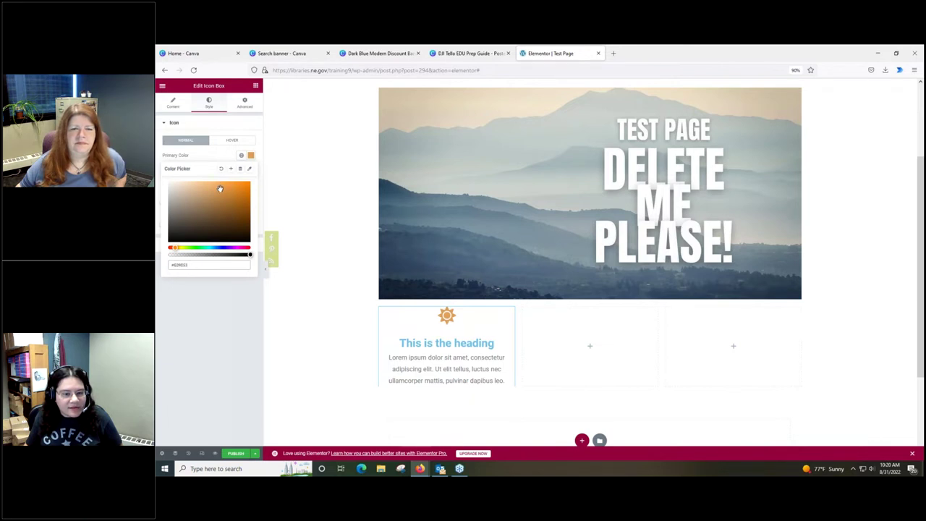
Step: Copy the hex code of the icon's orange primary color and close the color picker
double_click(178, 265)
right_click(177, 266)
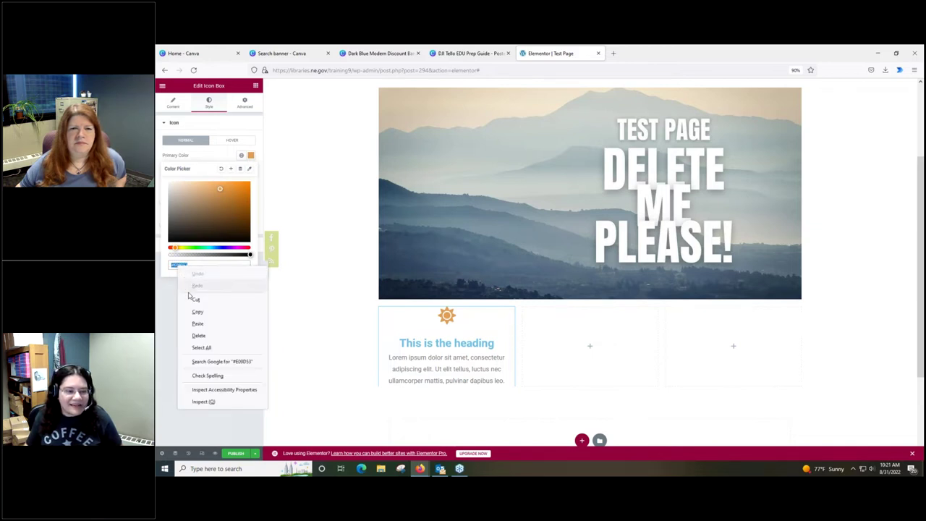
click(198, 312)
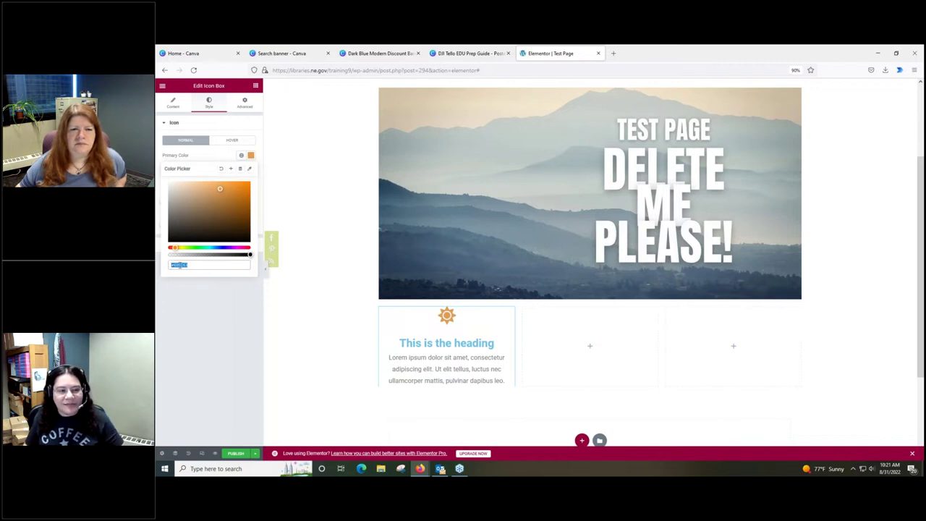
click(180, 265)
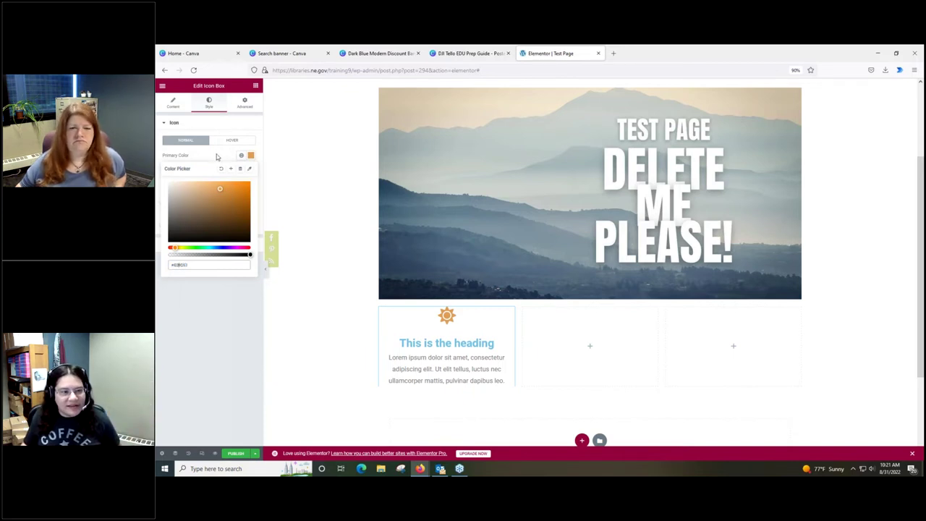
click(217, 156)
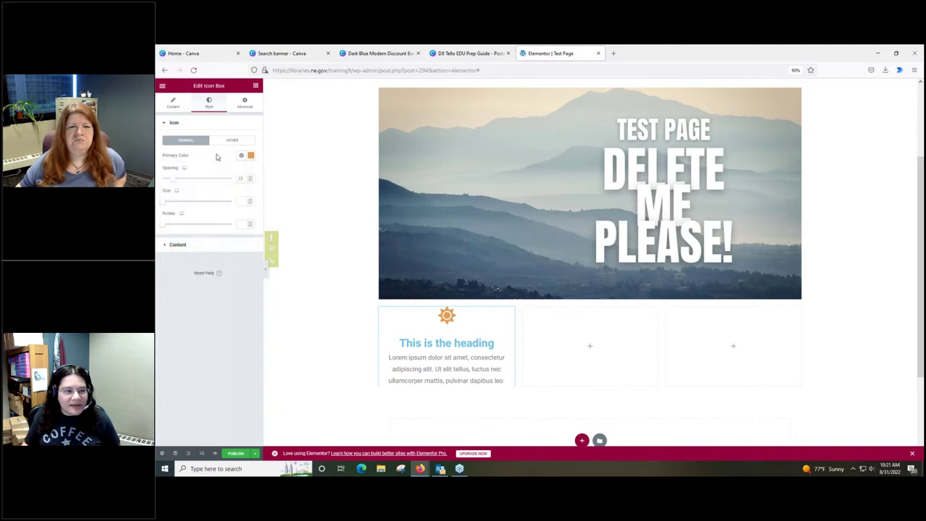
Step: Set the Icon Box title color to the copied orange hex code
click(165, 248)
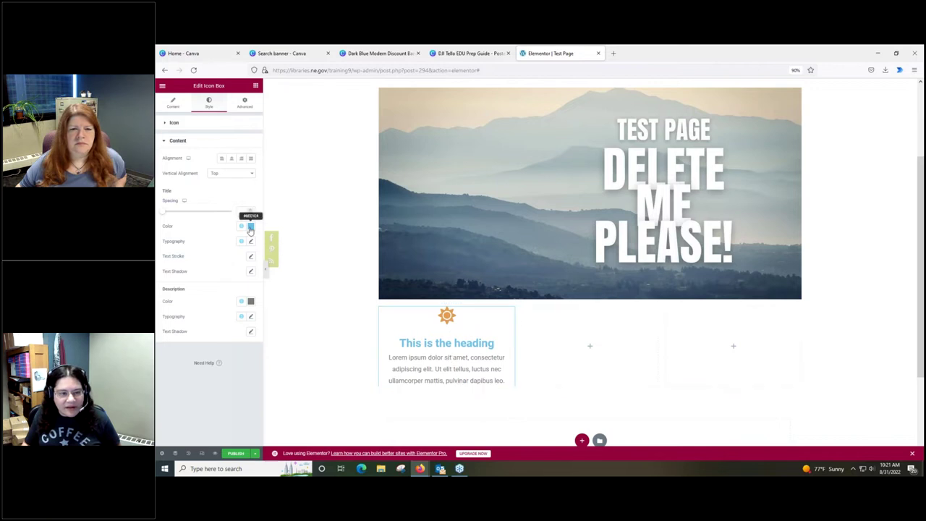
click(250, 228)
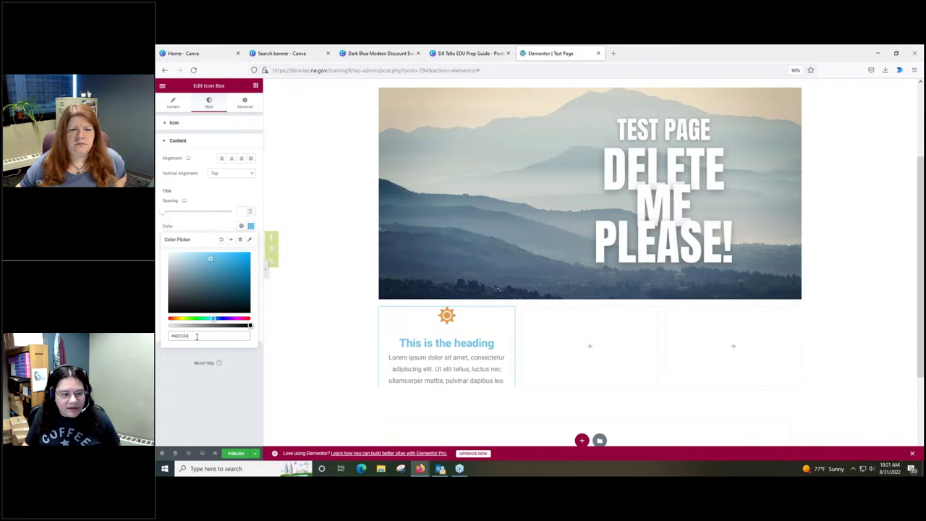
key(ctrl+v)
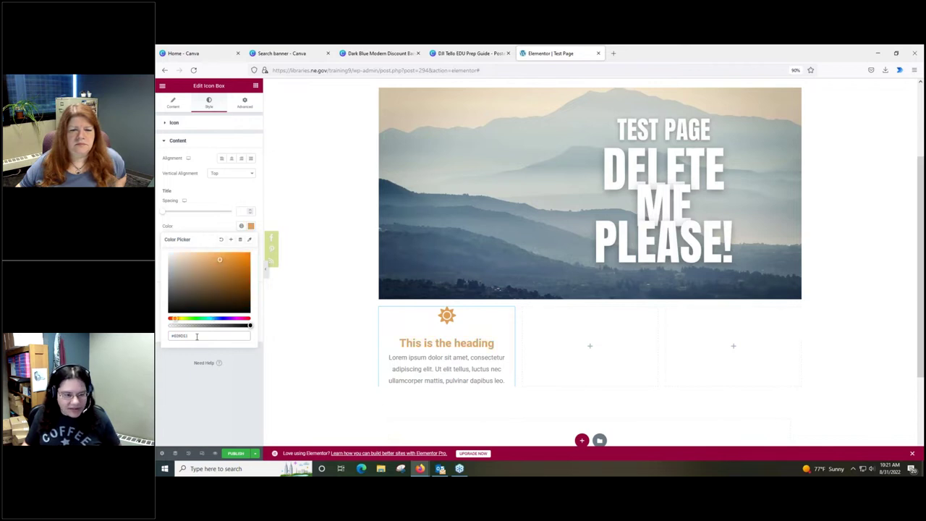
key(Escape)
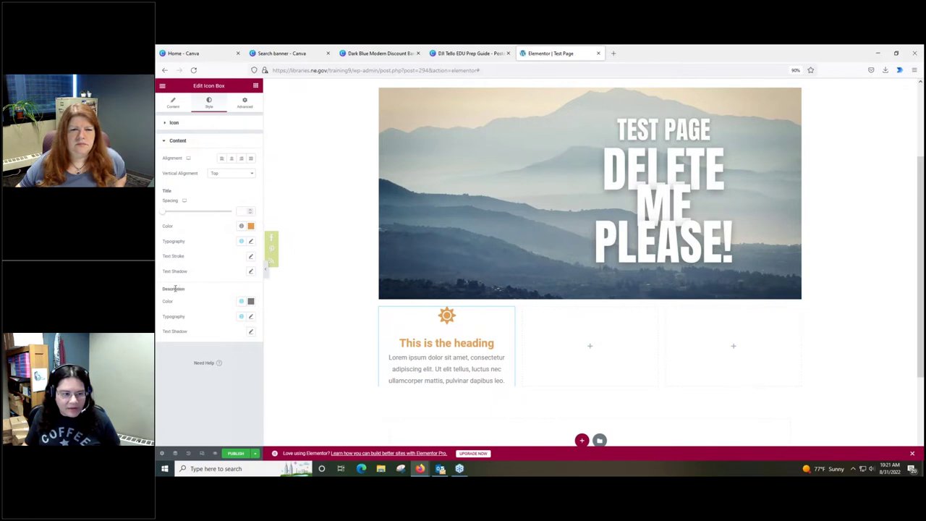
Step: Set the Icon Box description color to a near-black shade by entering its hex code
click(251, 301)
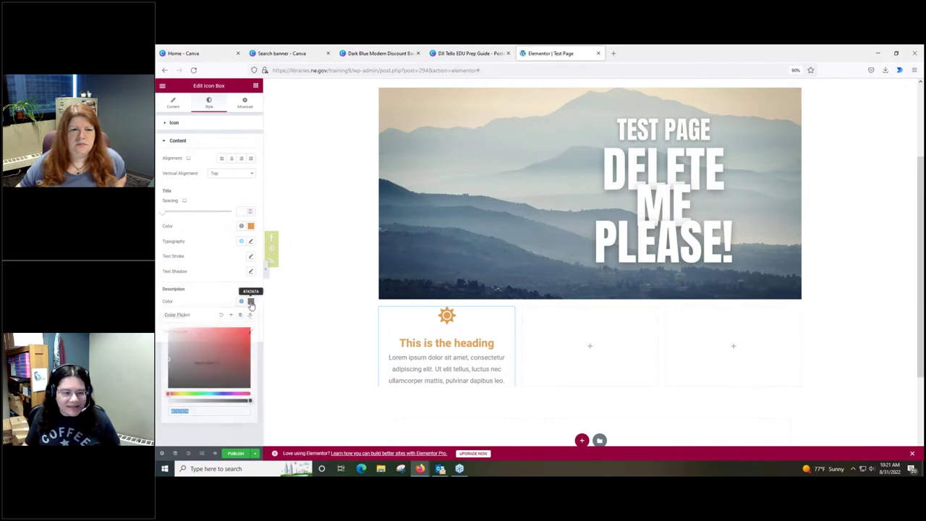
click(193, 411)
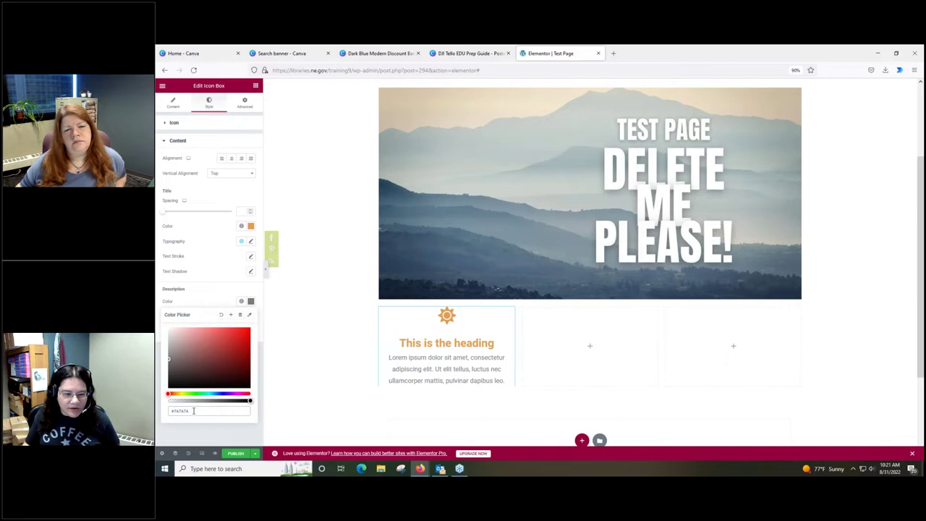
key(BackSpace)
key(BackSpace)
key(BackSpace)
key(BackSpace)
text(F2F2F2)
key(BackSpace)
key(BackSpace)
key(BackSpace)
key(BackSpace)
key(BackSpace)
key(BackSpace)
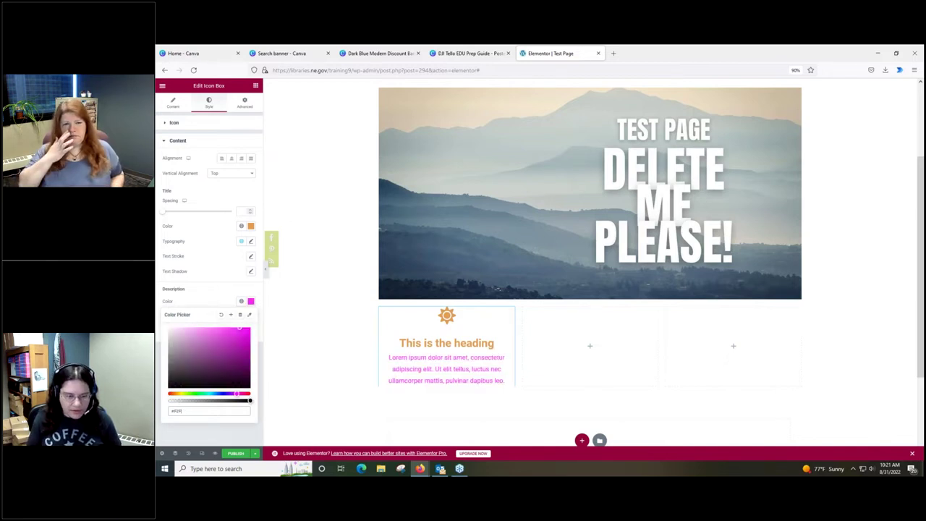
text(333333)
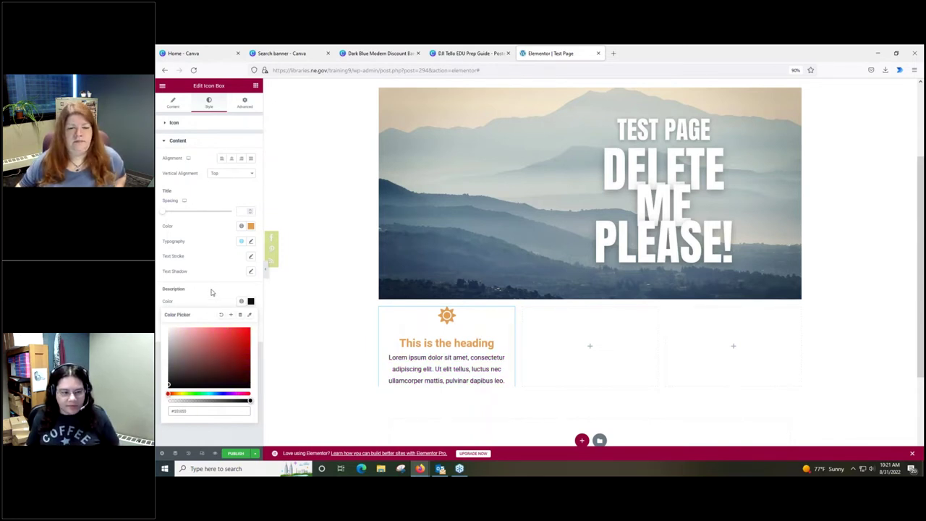
click(211, 293)
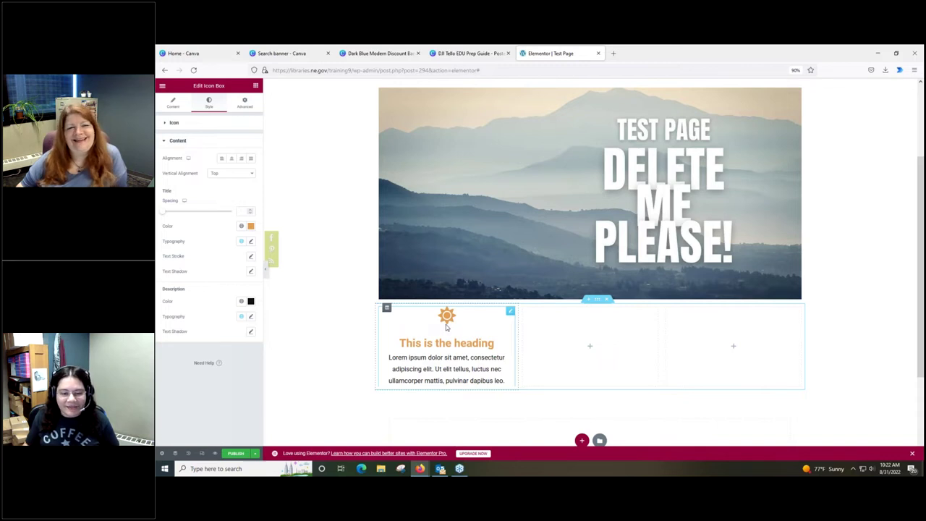
Step: Open coolors.co in a new browser tab, dismiss the What's new pop-up, and start the palette generator
click(613, 53)
text(coolors.co)
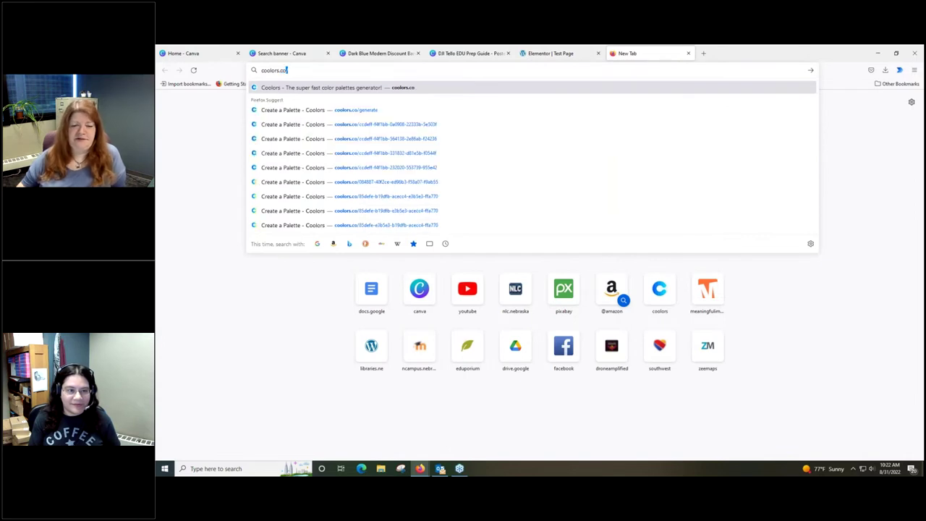
key(Return)
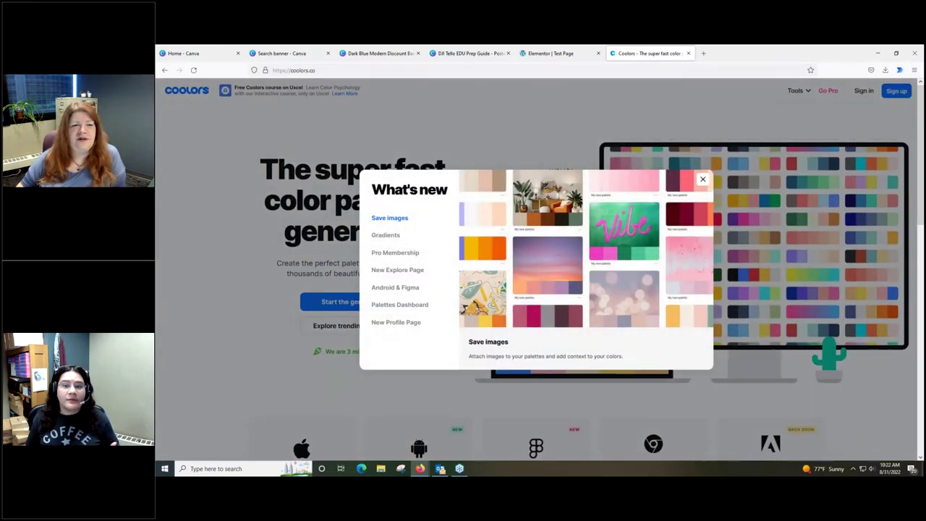
click(702, 179)
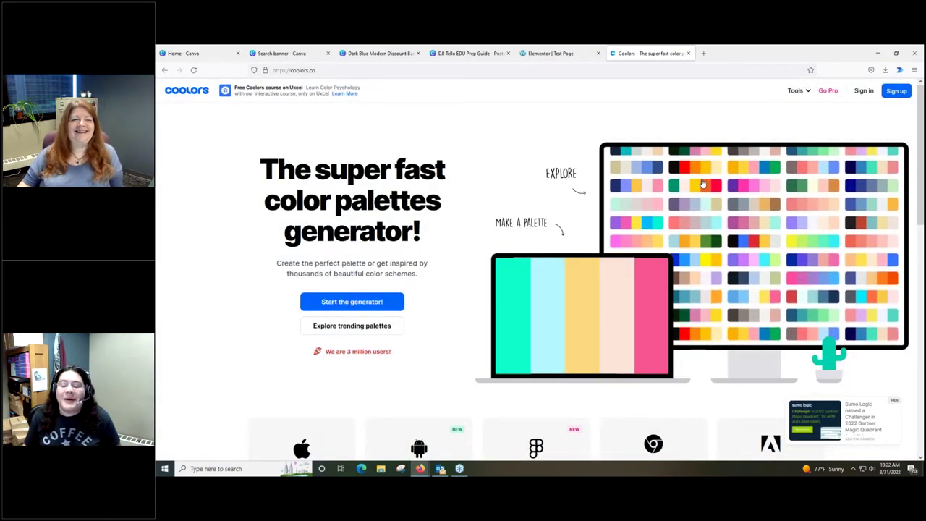
click(373, 302)
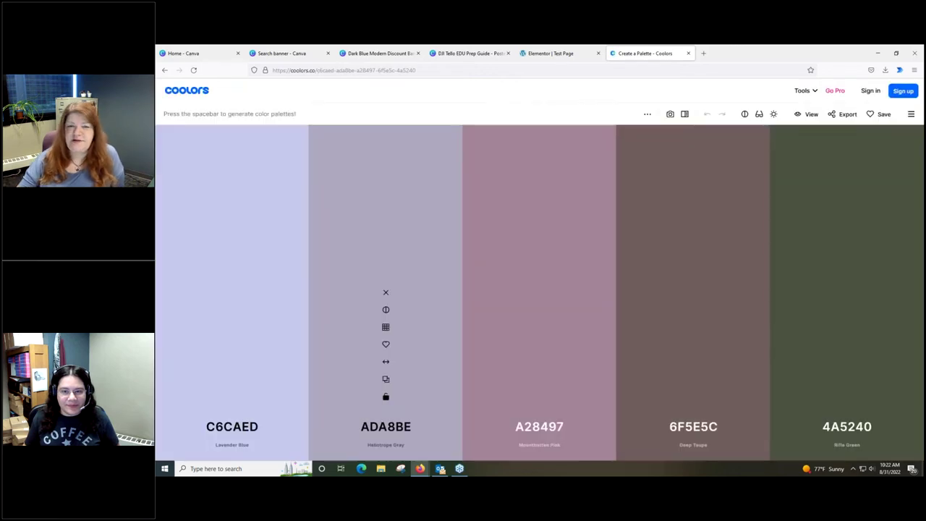
click(165, 70)
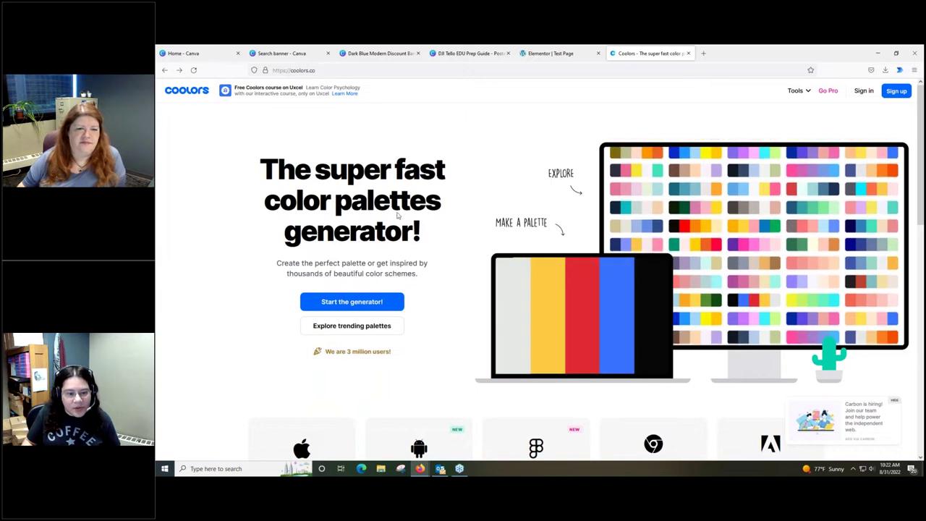
click(355, 301)
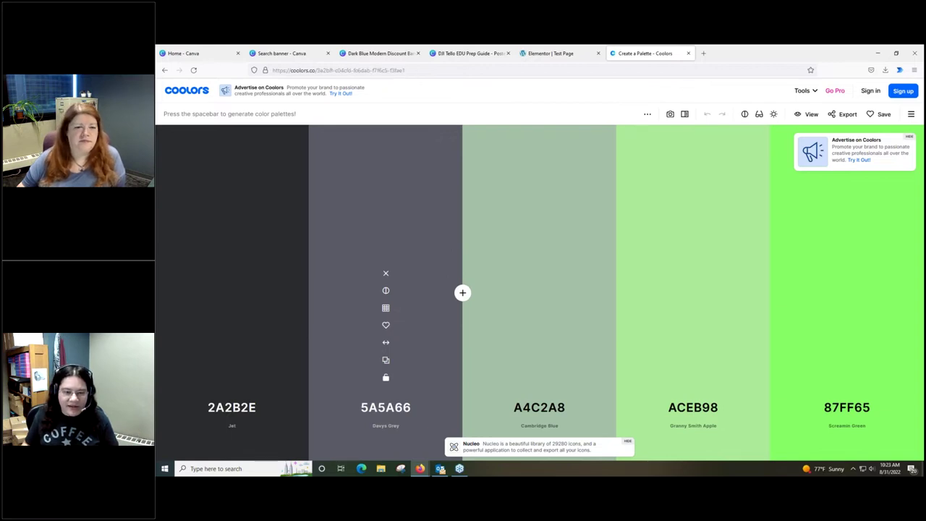
Step: Generate a new palette, lock its purple 5E2BFF, and regenerate the unlocked colors
key(space)
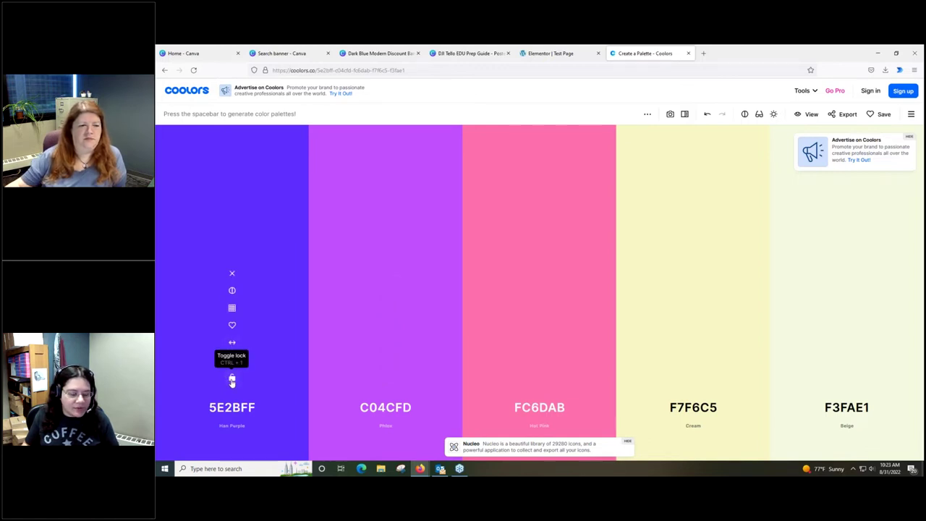
click(231, 379)
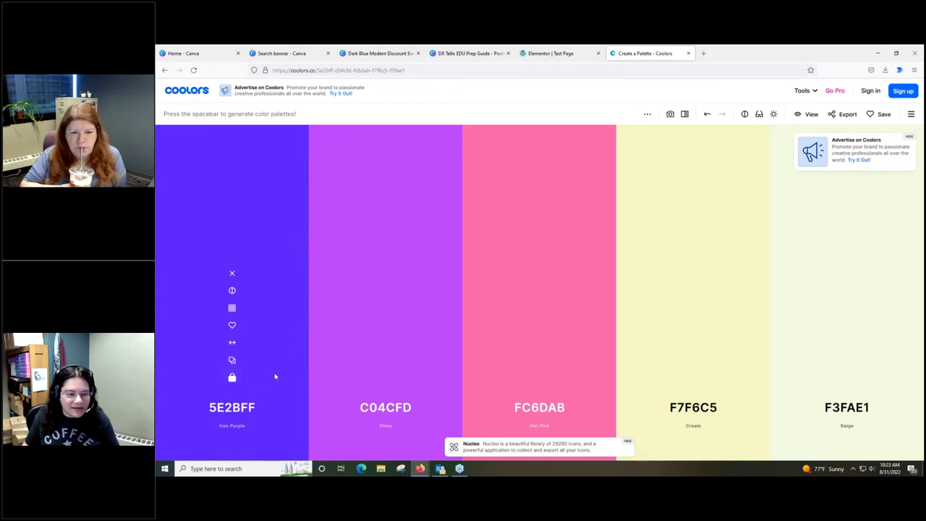
key(space)
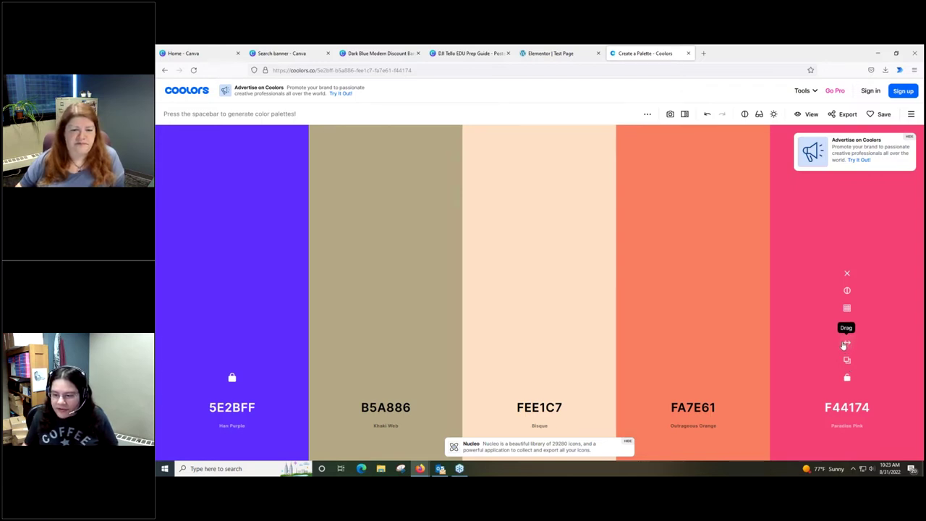
Step: Move the pink F44174 directly beside the locked purple and generate two more palettes
drag(847, 346, 387, 360)
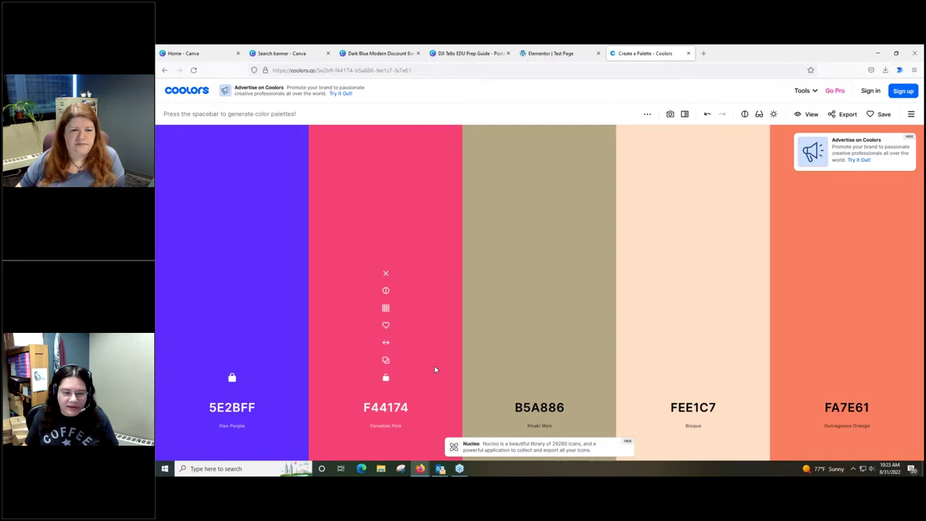
key(space)
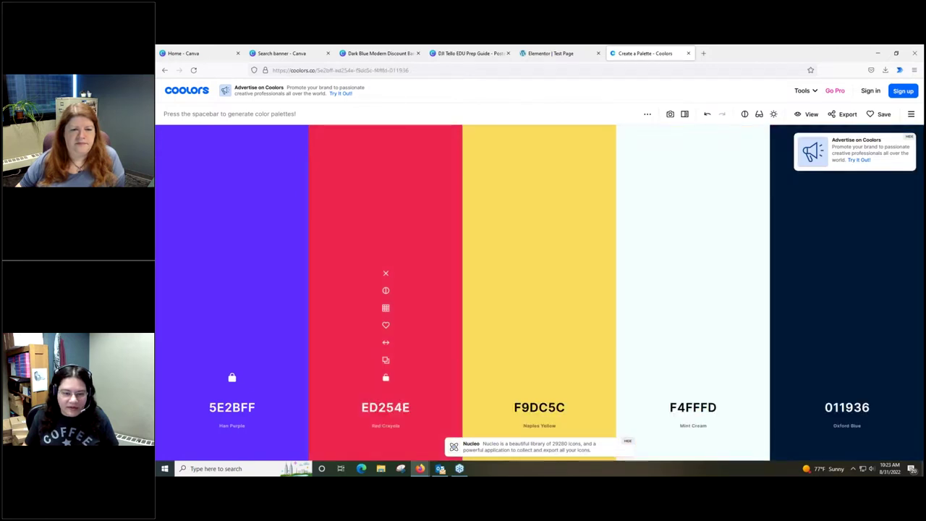
key(space)
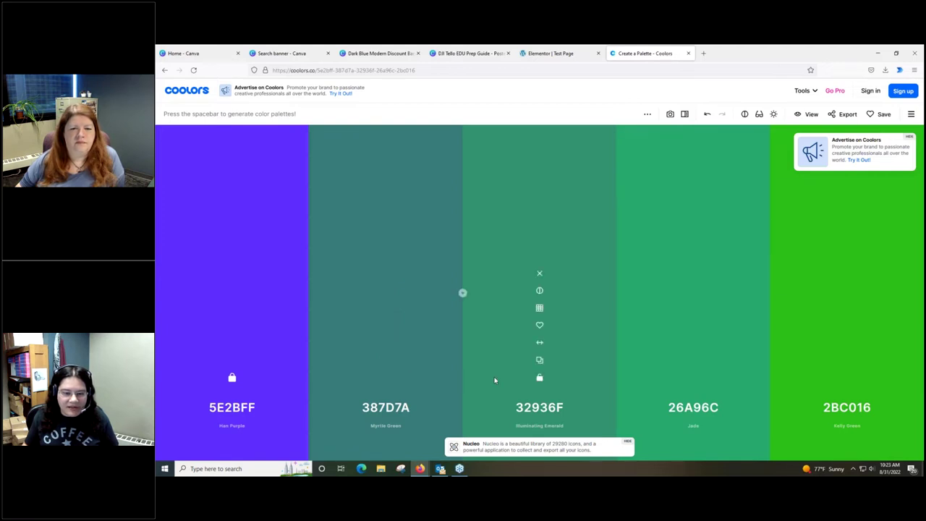
Step: Move the green 32936F beside the locked purple, lock it, and keep regenerating the other three colors
drag(540, 347, 385, 343)
click(385, 377)
key(space)
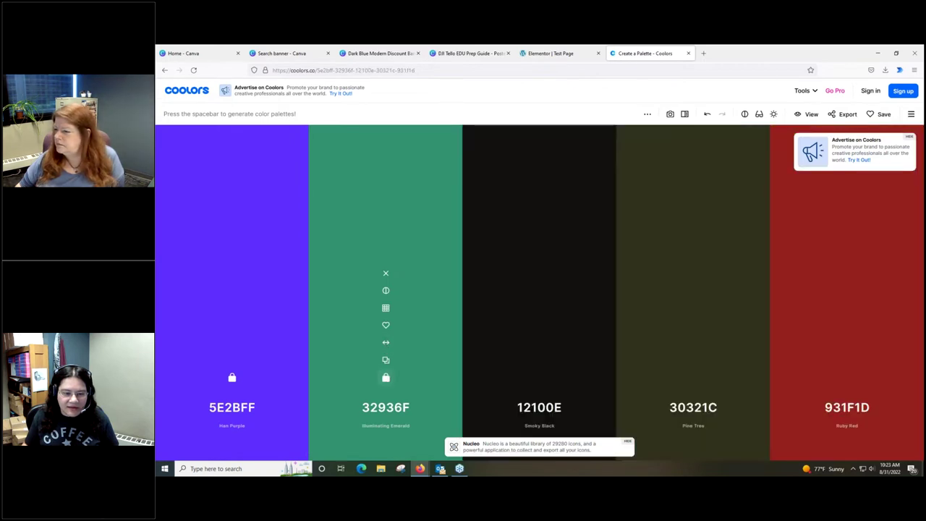
key(space)
key(space)
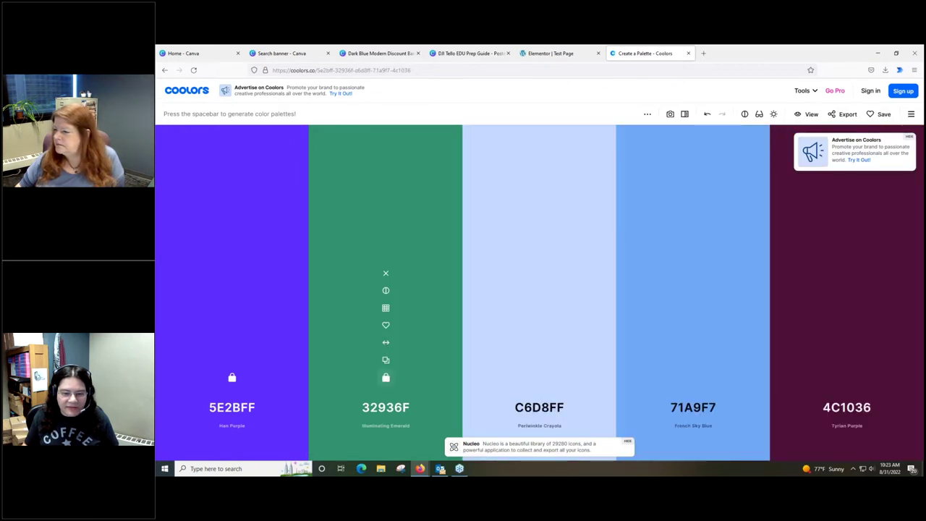
key(space)
key(space)
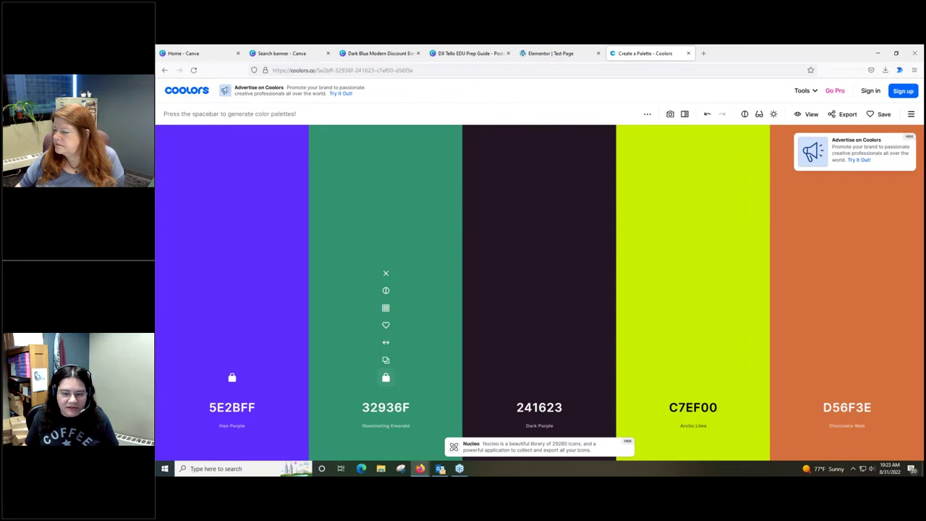
key(space)
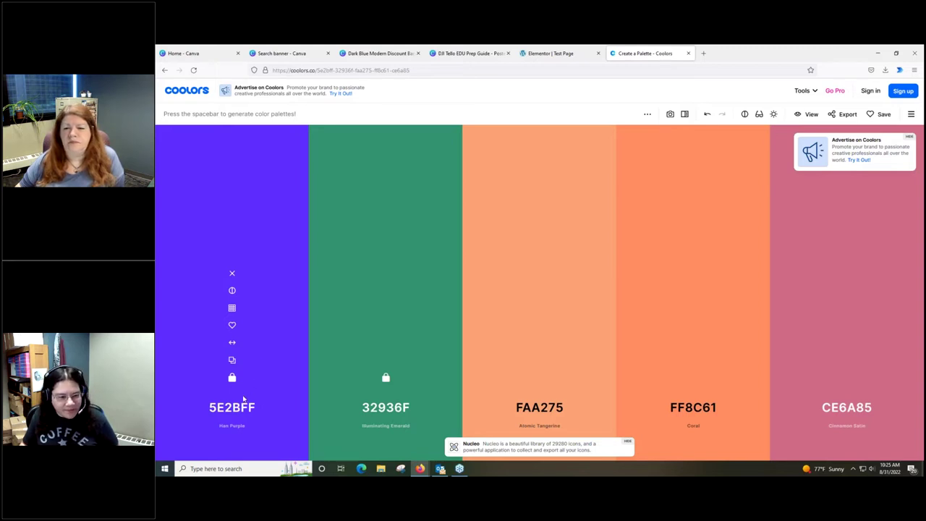
Step: Copy the hex code of the locked purple 5E2BFF and switch back to the Elementor test page
click(232, 361)
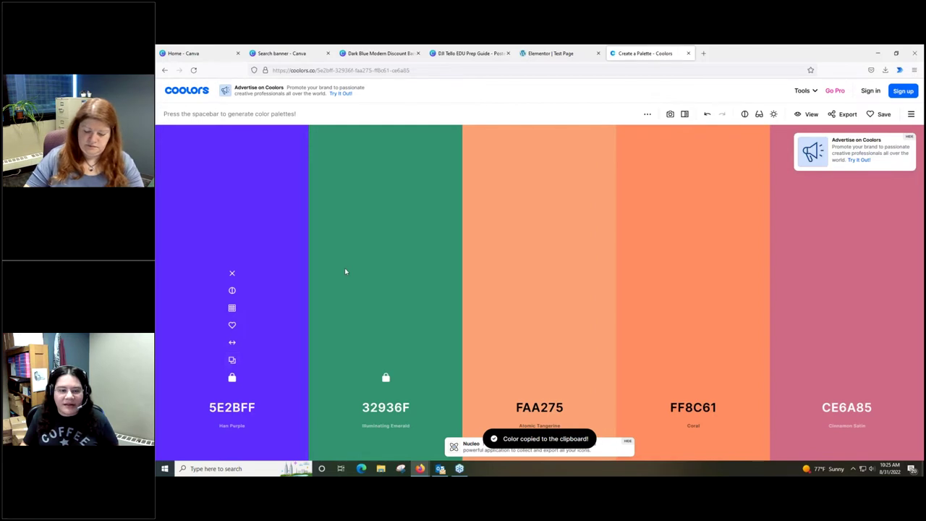
click(544, 54)
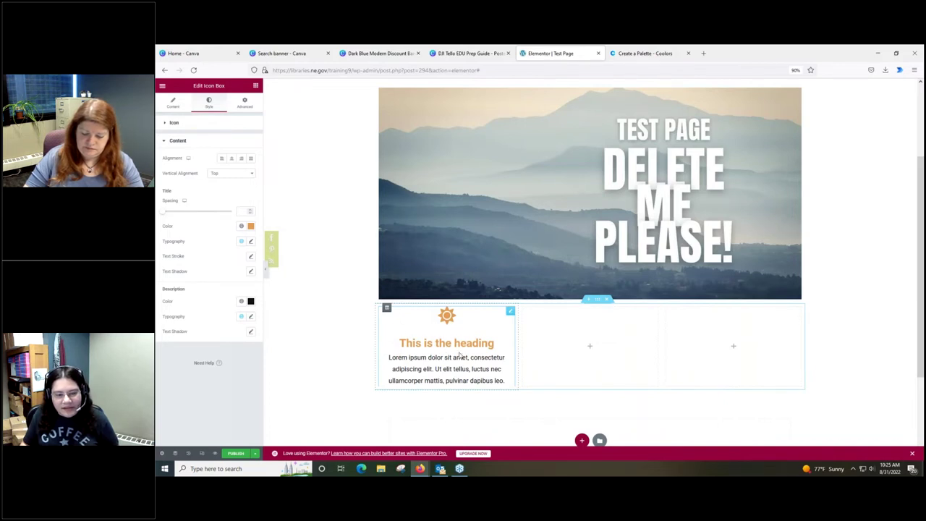
Step: Give the first column of the icon box section a classic background in the copied palette purple 5E2BFF
click(387, 309)
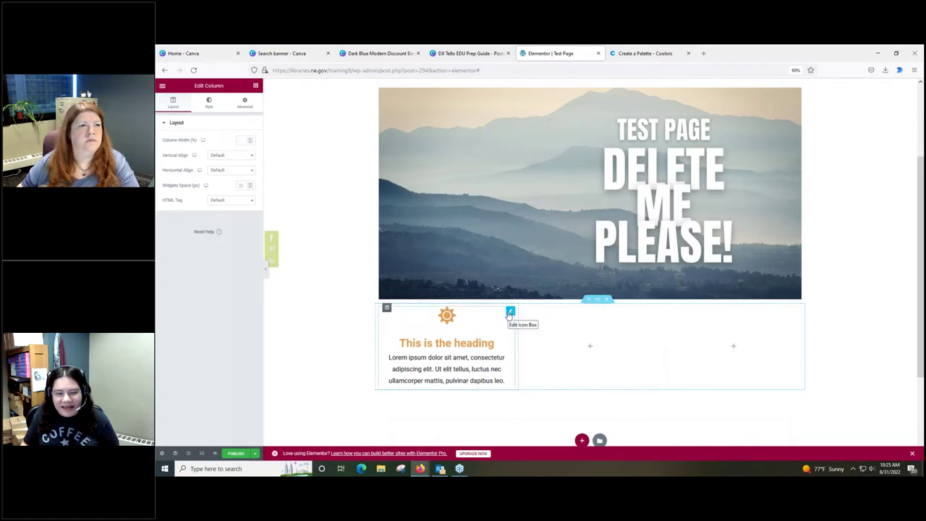
click(509, 313)
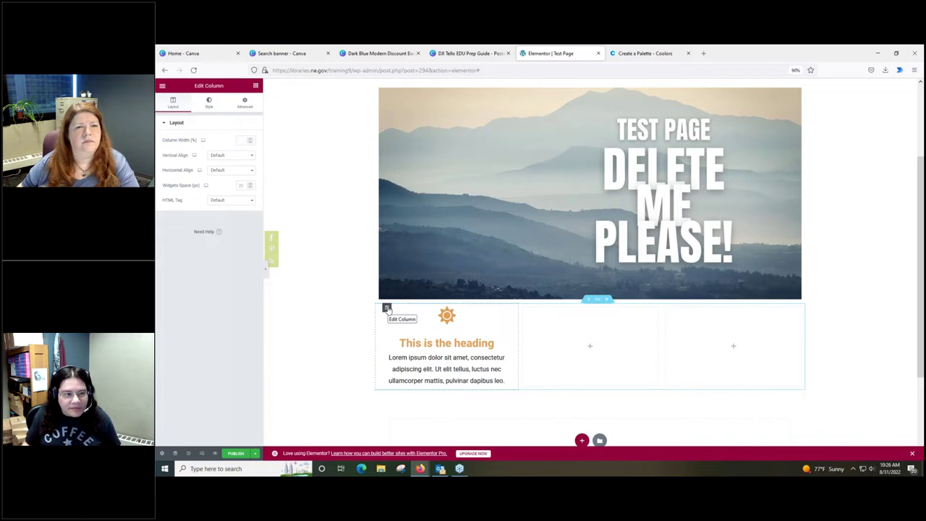
click(208, 103)
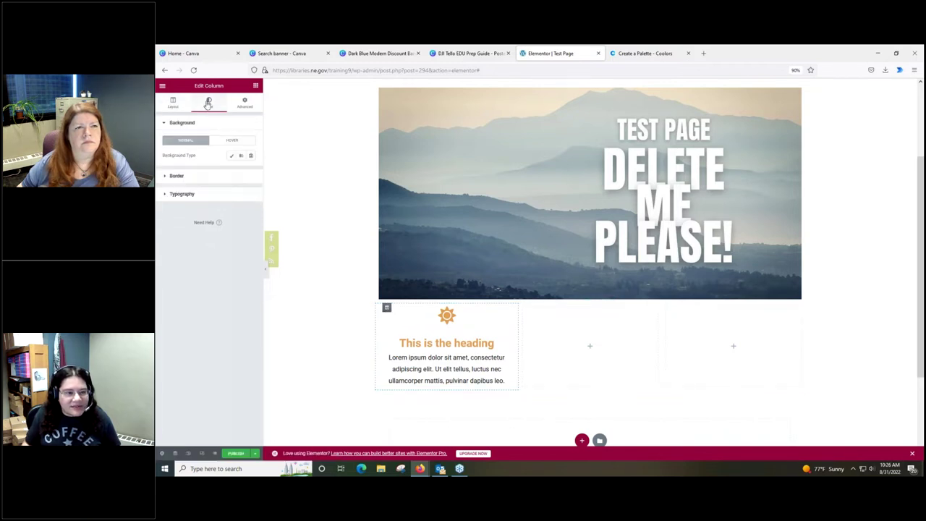
click(232, 158)
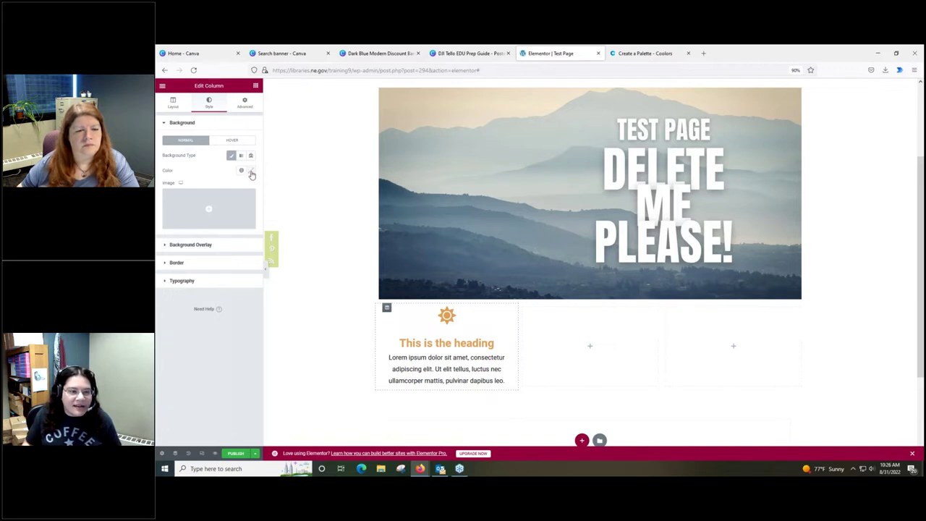
click(250, 173)
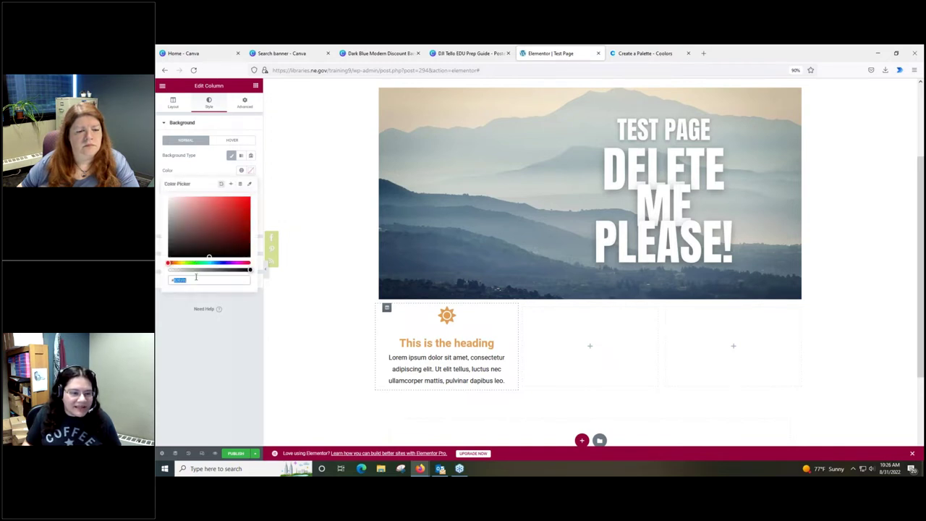
key(ctrl+v)
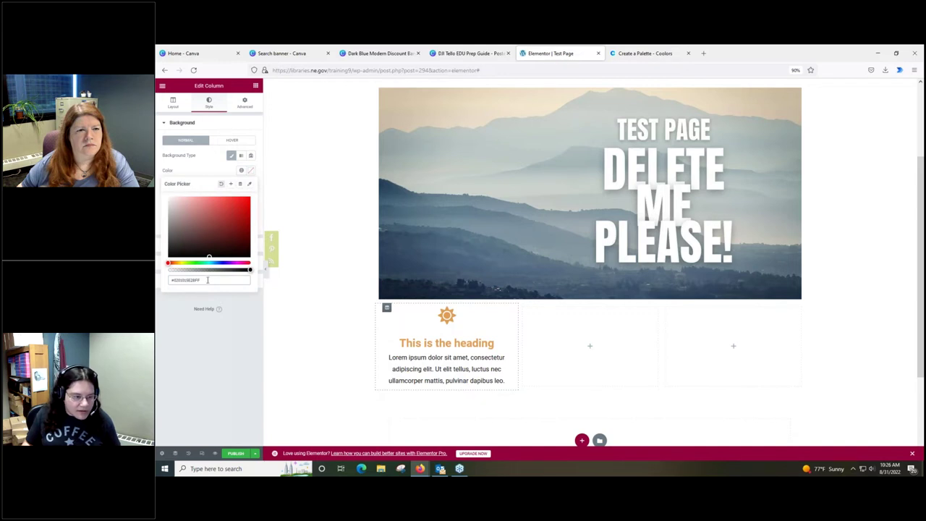
key(ctrl+a)
key(ctrl+v)
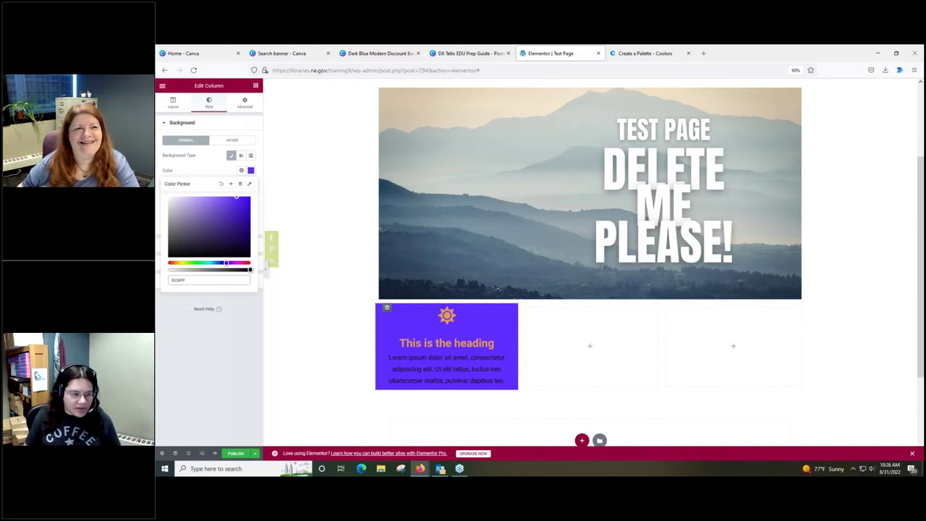
key(Return)
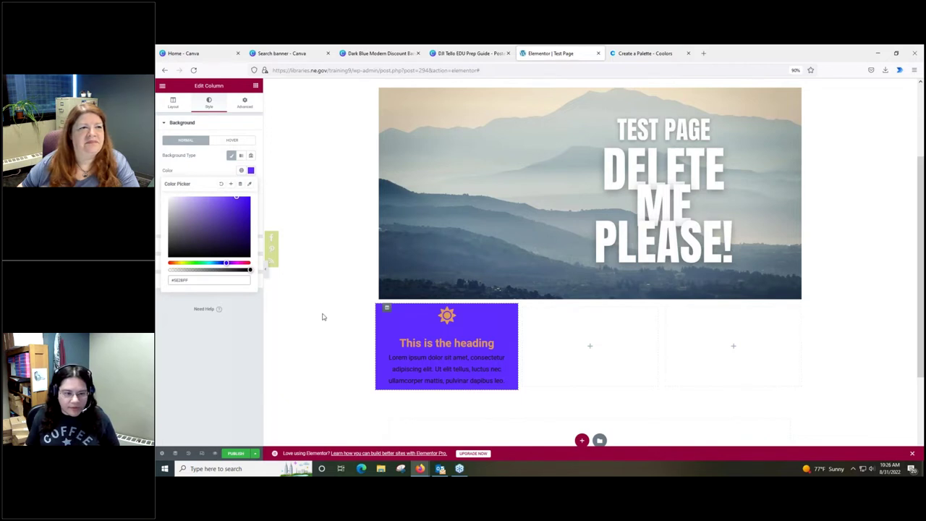
Step: Set the primary color of the sun icon in the first column's icon box to near-black #101010
click(446, 369)
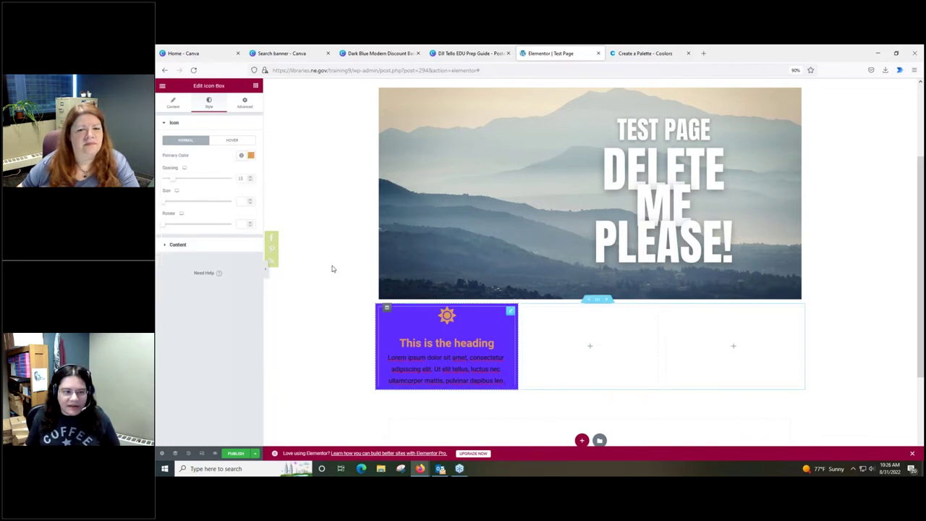
click(251, 156)
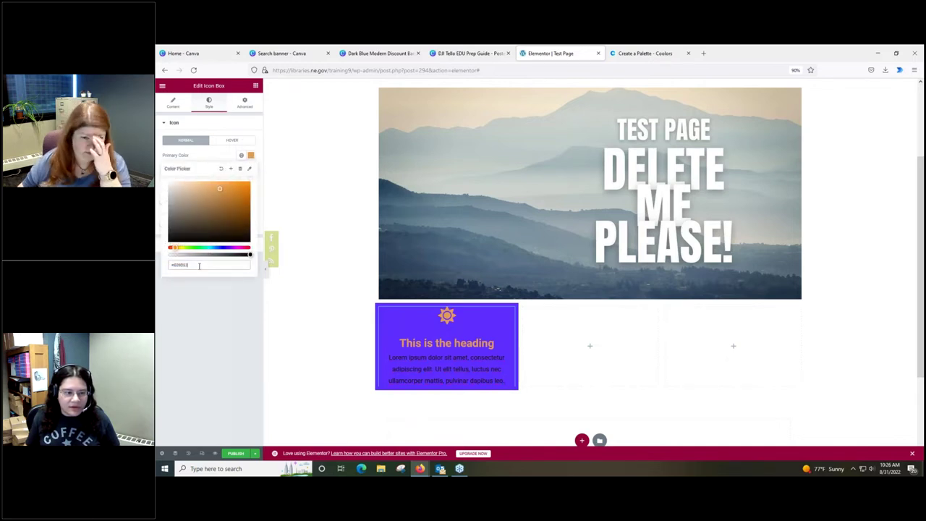
triple_click(183, 265)
text(#f61616)
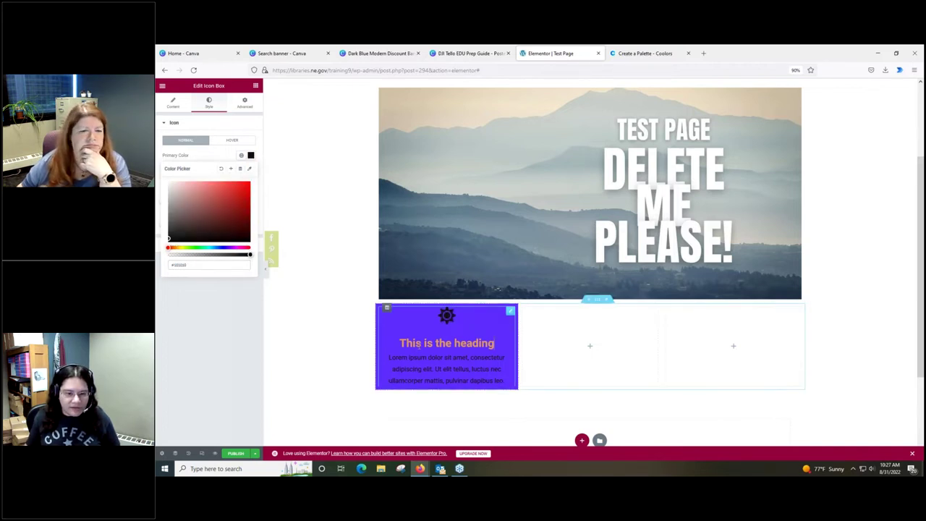
click(210, 159)
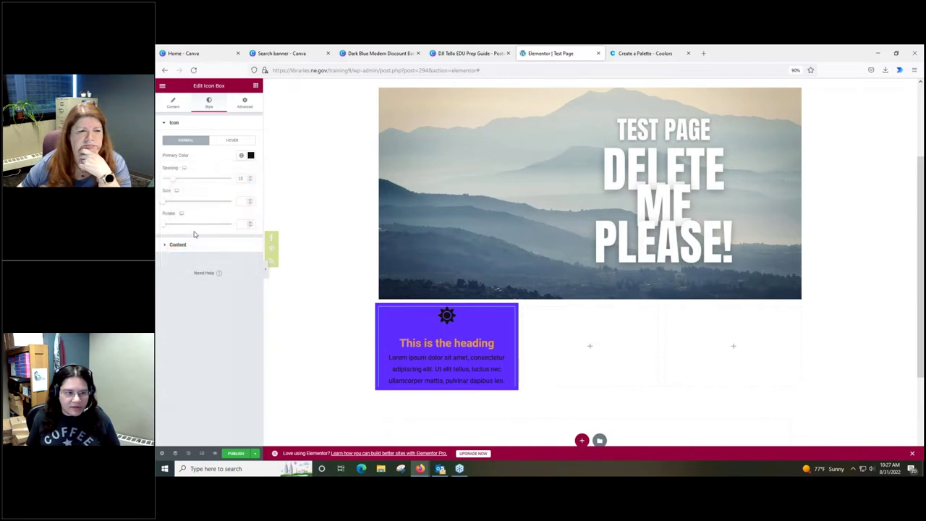
Step: Change the description text color of the first column's icon box to white #FFFFFF
click(189, 248)
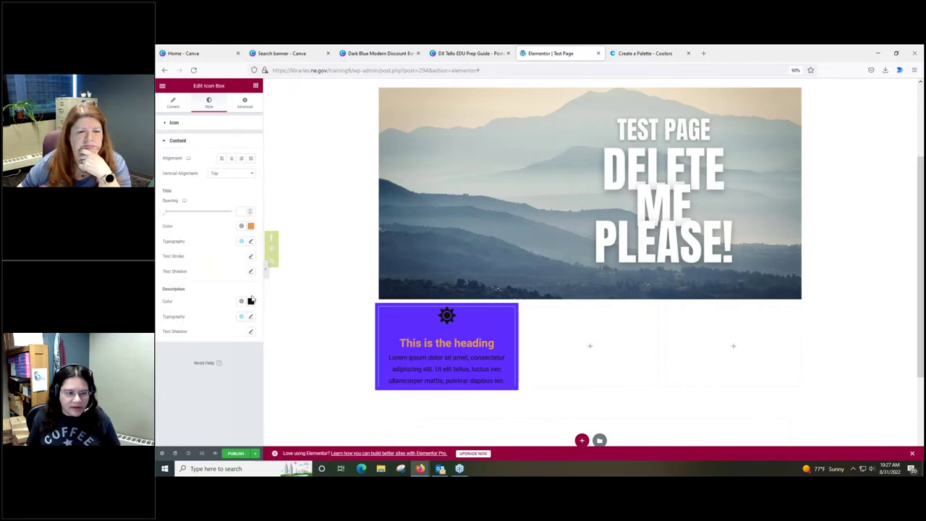
click(252, 302)
drag(196, 410, 173, 412)
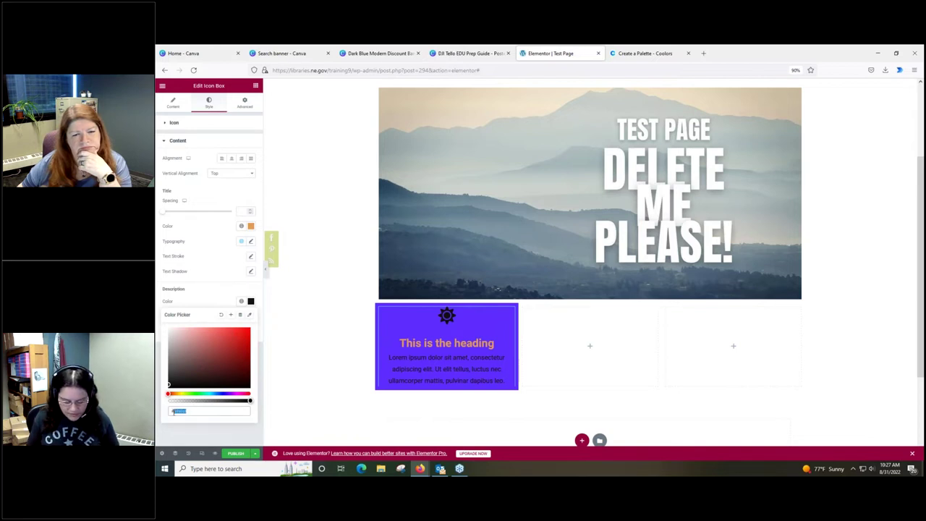
text(#101010)
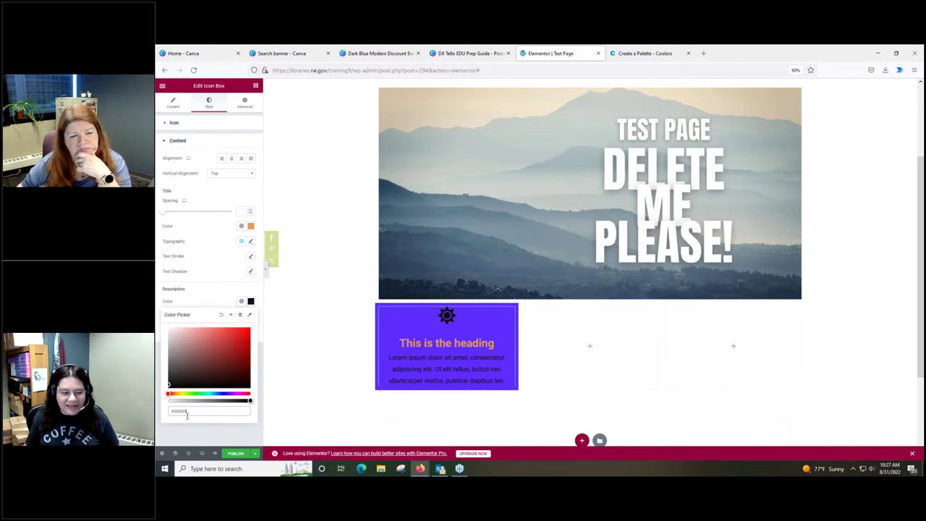
drag(182, 413, 157, 322)
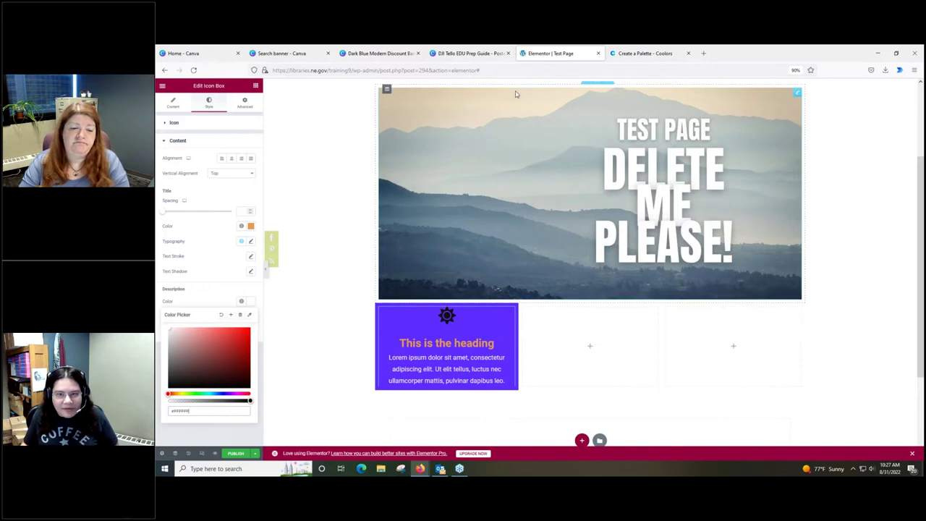
Step: Check the Coolors palette, return to the Elementor page, and set the icon box's title color to near-white
click(658, 58)
mouse_move(233, 311)
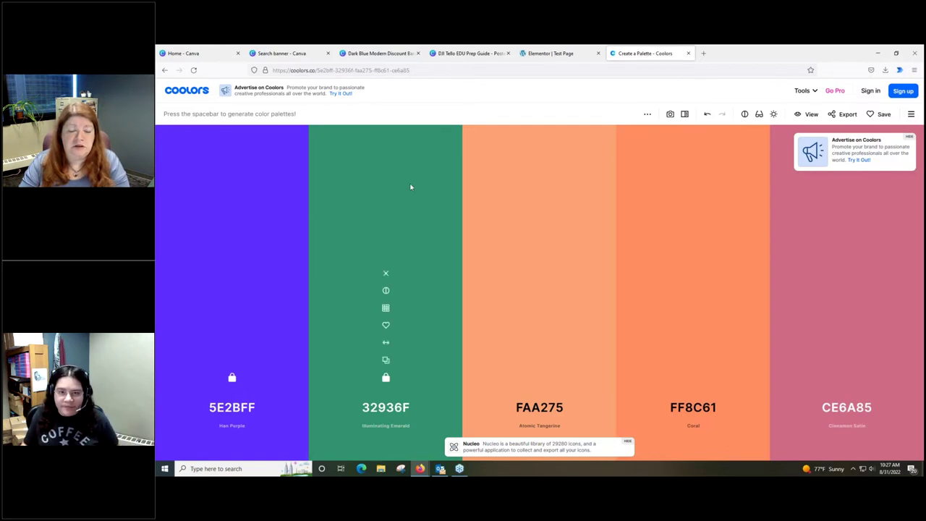
click(538, 55)
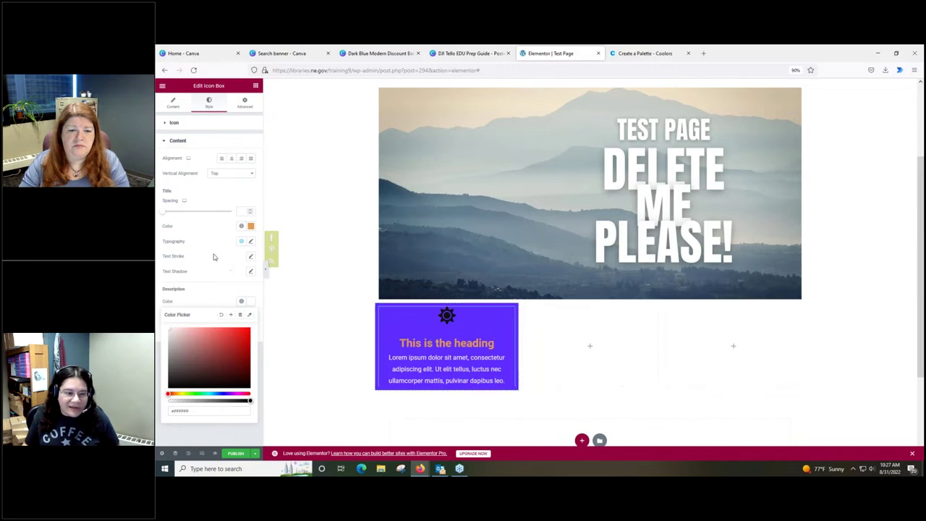
click(251, 226)
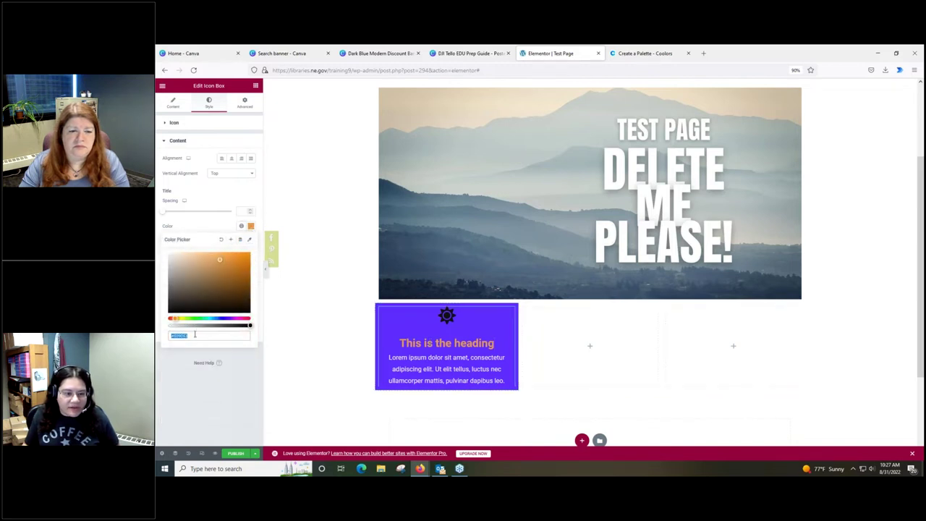
text(#f8f7f3)
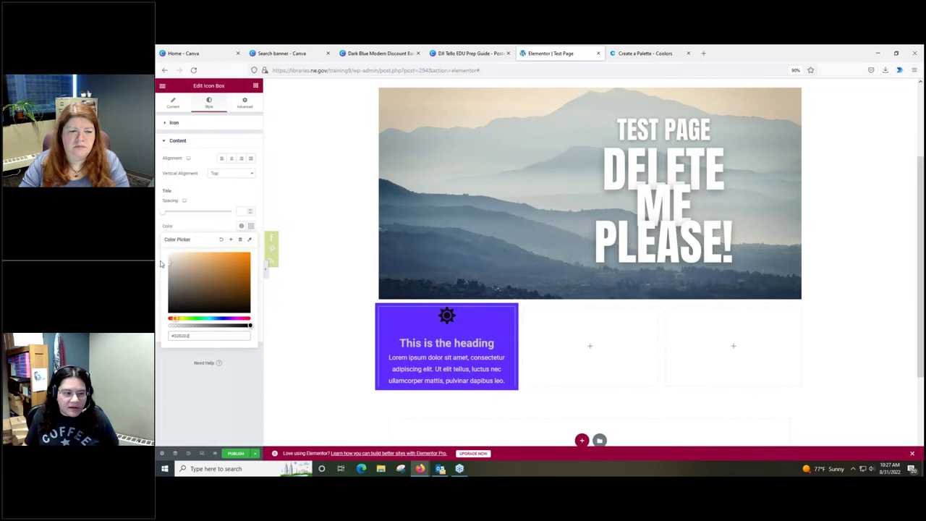
key(BackSpace)
key(BackSpace)
key(BackSpace)
key(BackSpace)
key(BackSpace)
text(4f4f4)
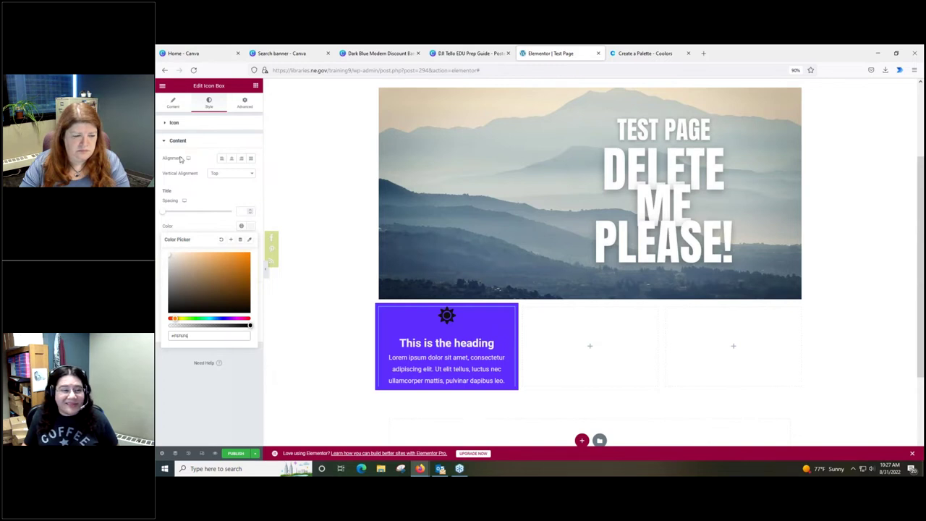
Step: Change the primary color of the icon box's sun icon to near-white to match the text
click(177, 123)
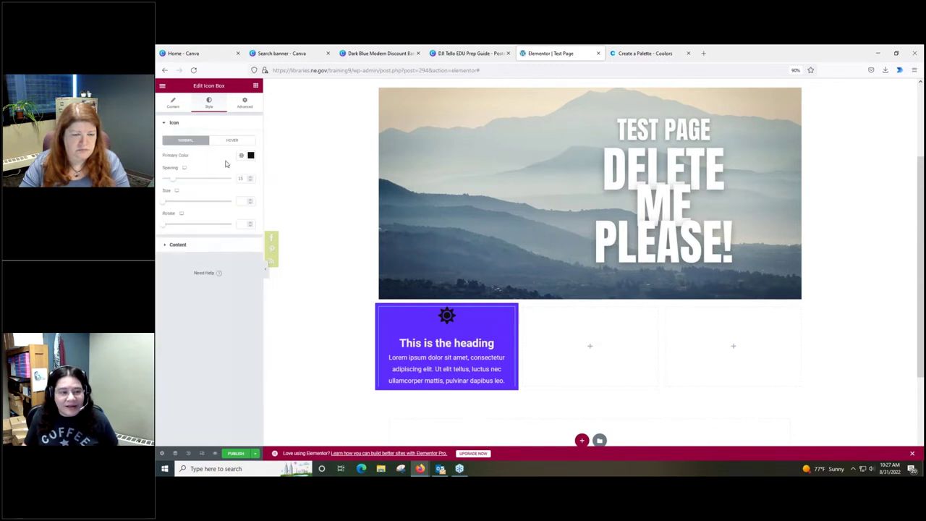
click(250, 155)
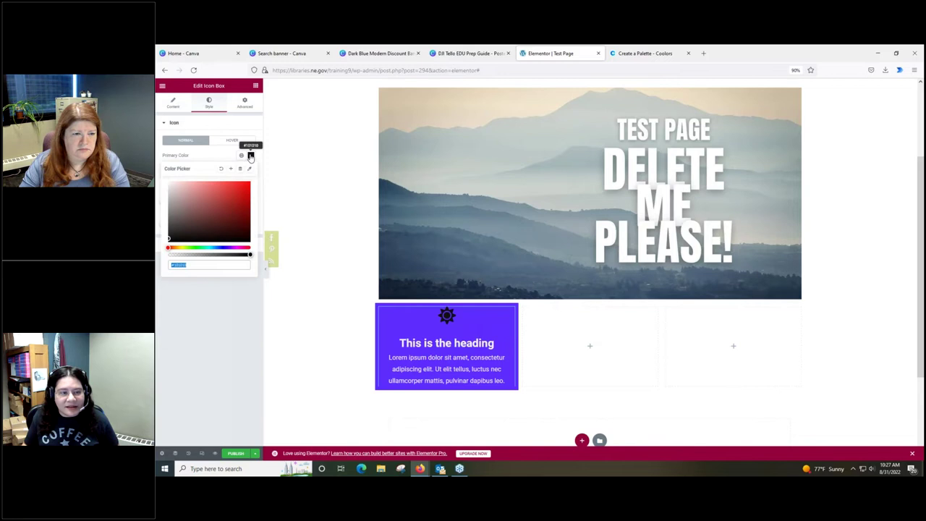
drag(169, 239, 159, 184)
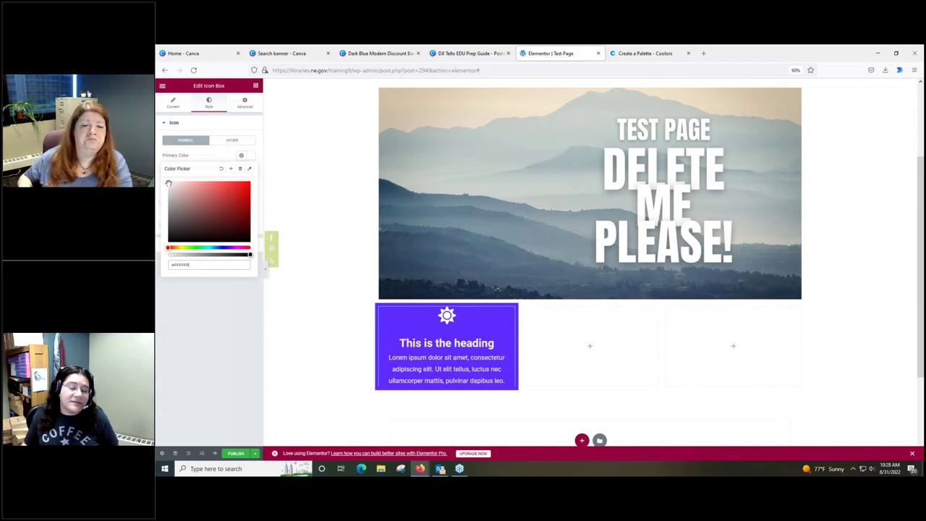
click(168, 184)
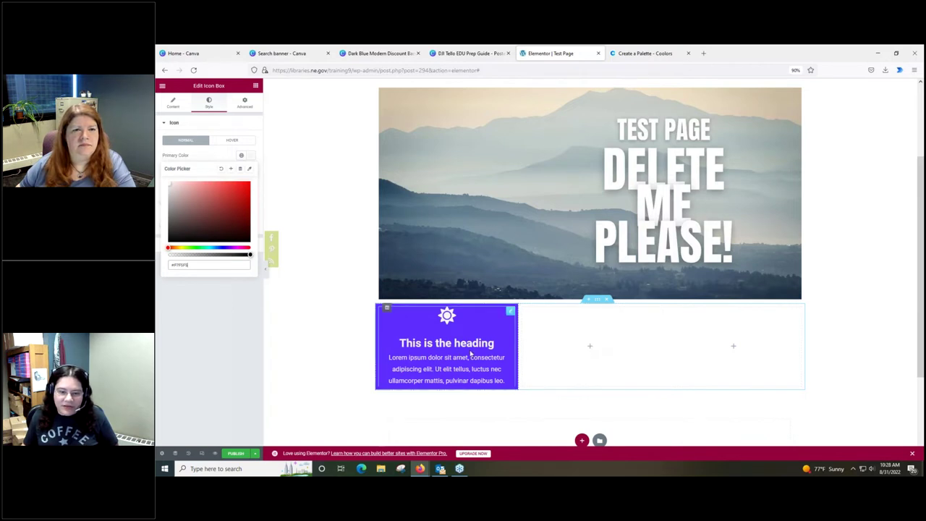
Step: Duplicate the icon box within the purple column and delete the duplicate
right_click(511, 312)
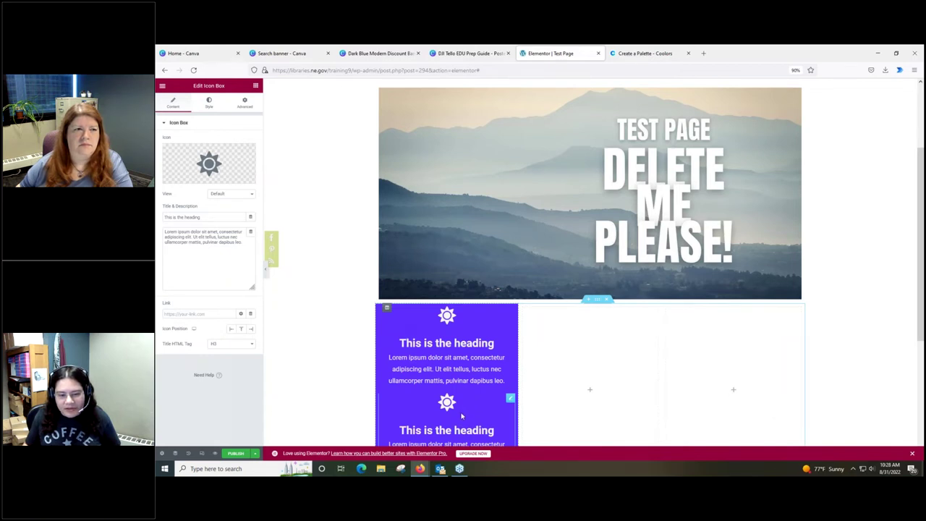
key(Delete)
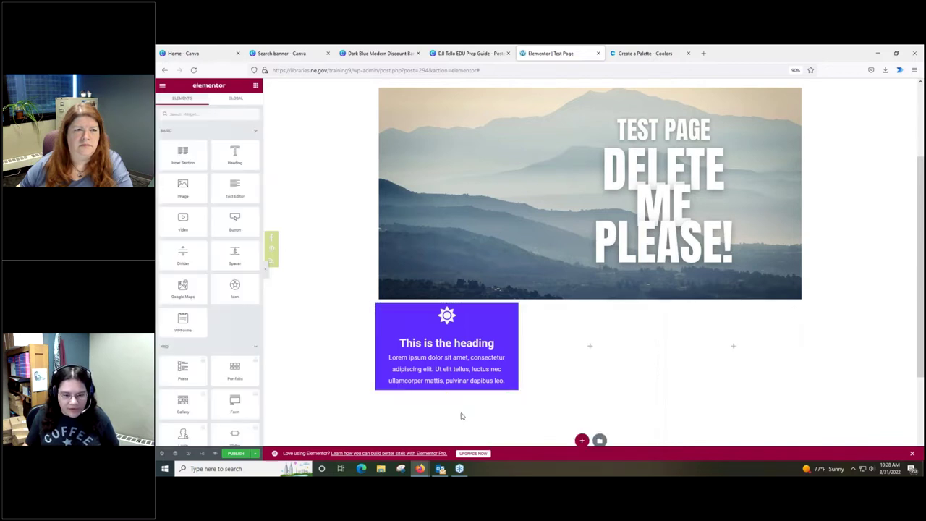
Step: Copy the styled icon box from the purple column and paste it into the empty middle column
right_click(510, 313)
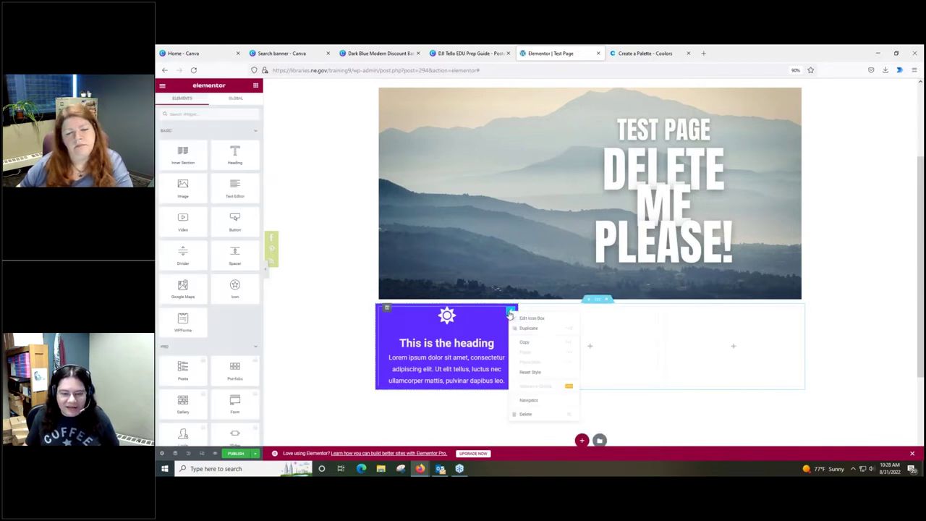
click(535, 342)
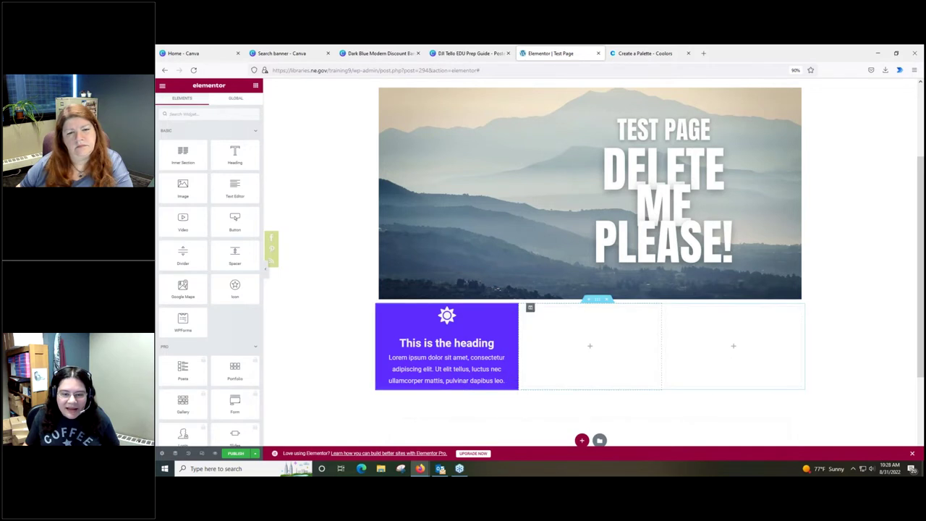
key(ctrl+v)
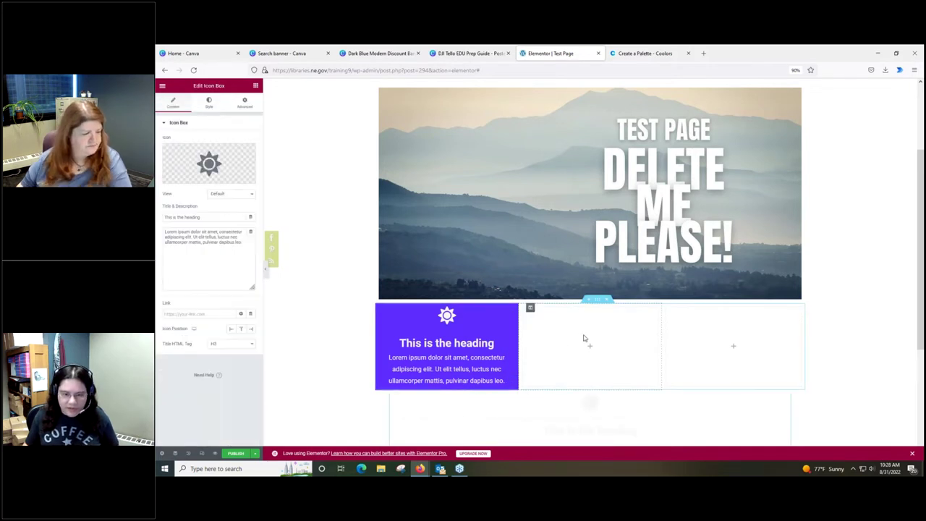
click(582, 328)
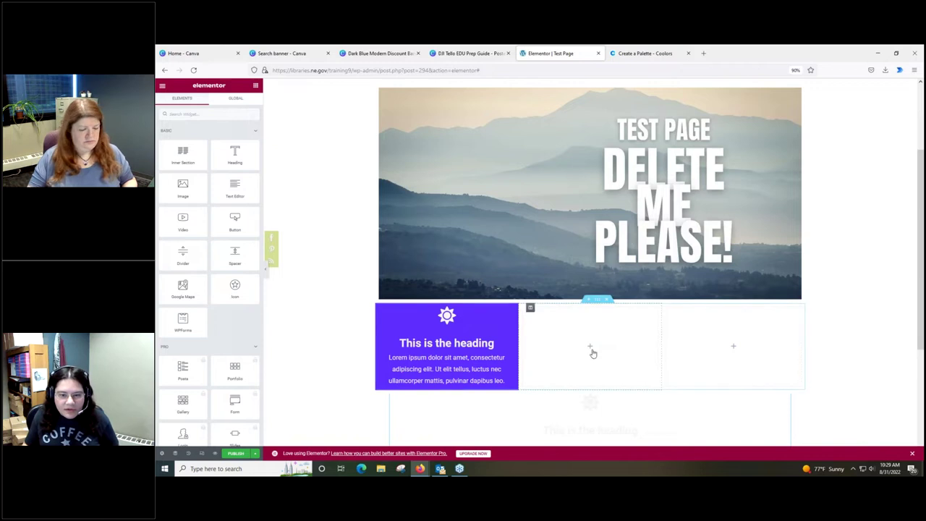
right_click(589, 349)
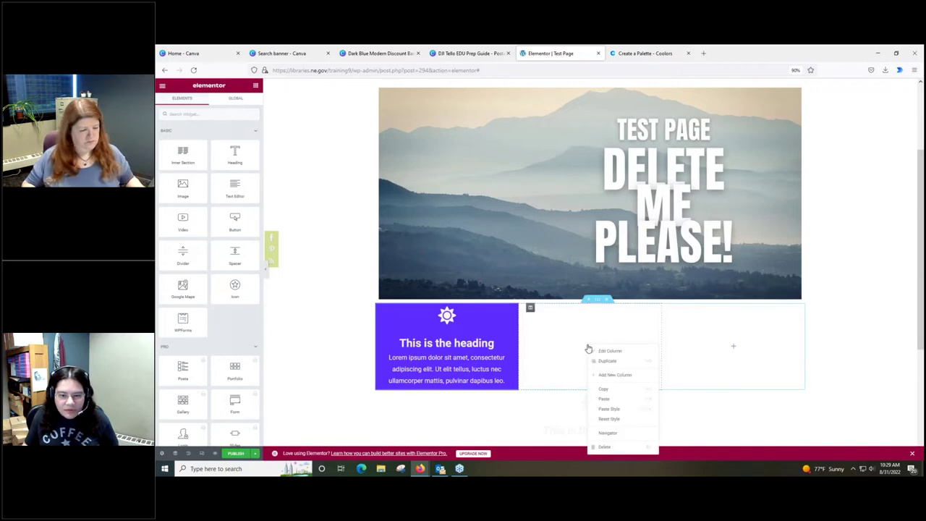
click(607, 399)
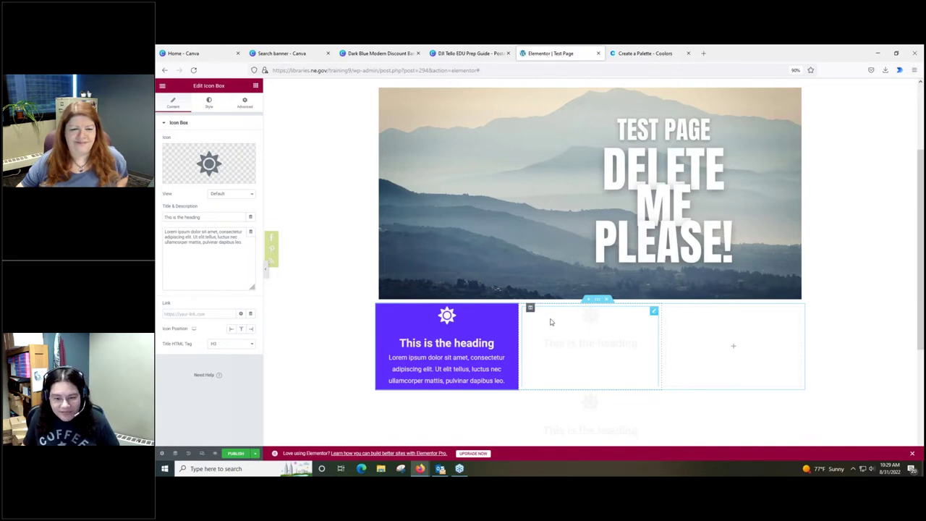
Step: Switch to the Coolors palette and copy the hex code of the locked green 32936F
click(635, 54)
mouse_move(433, 341)
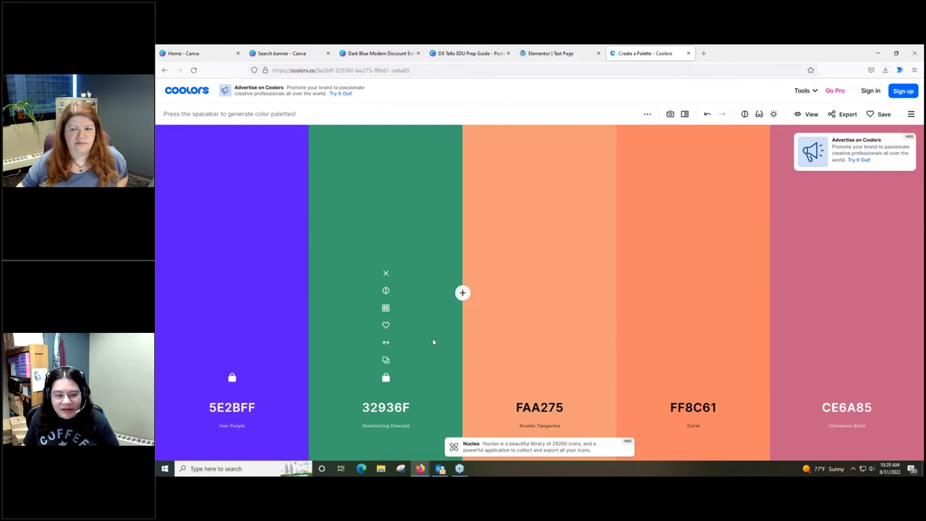
click(386, 363)
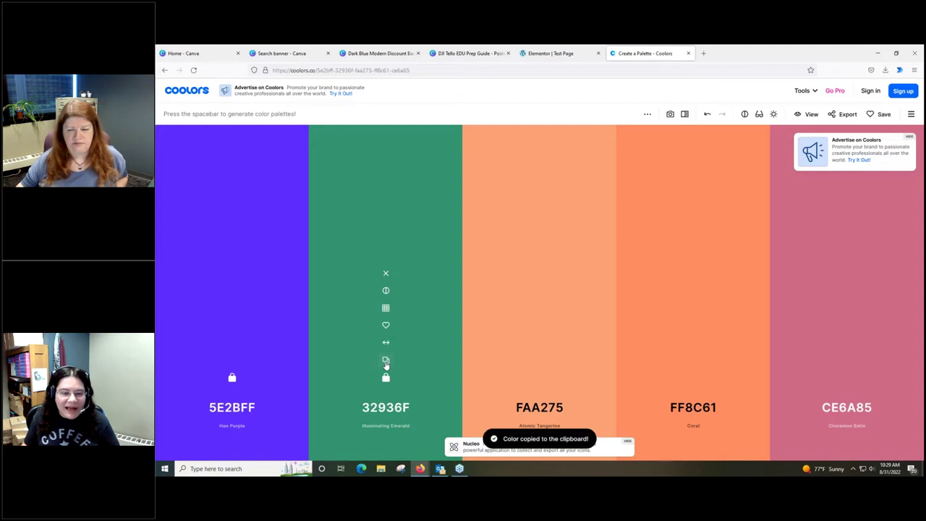
Step: Return to the Elementor page and give the middle column a classic background in the copied green #32936F
click(536, 55)
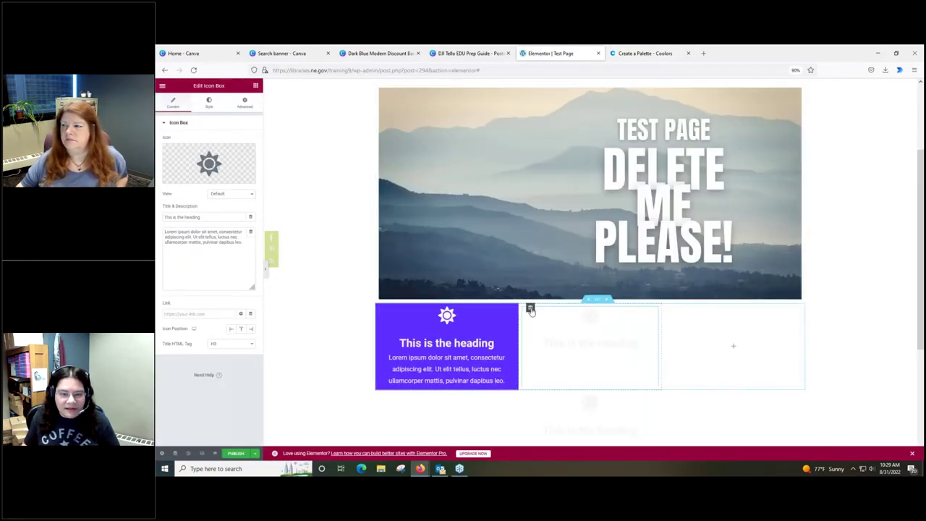
click(531, 309)
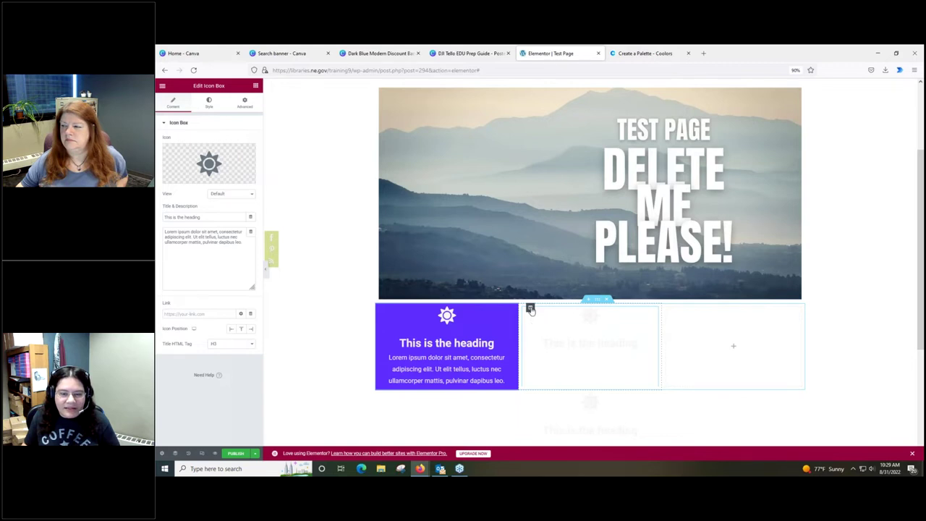
click(209, 103)
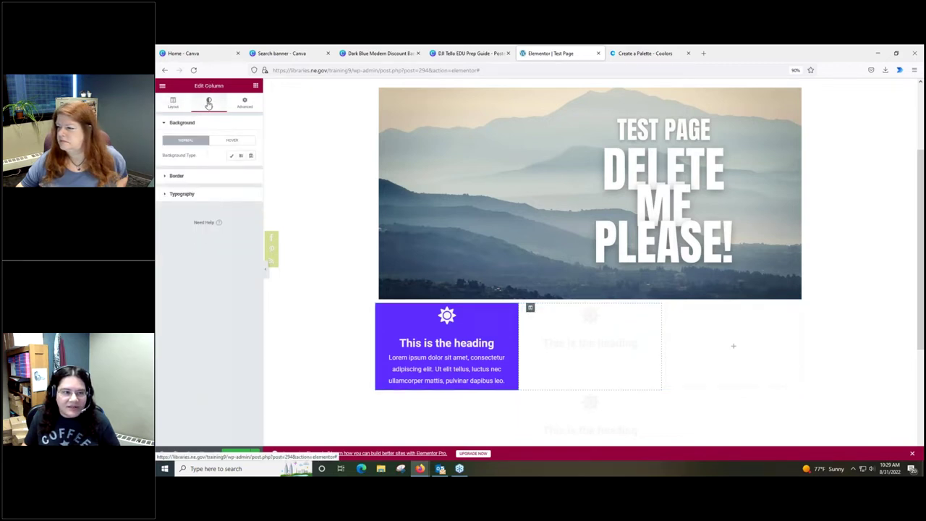
click(230, 158)
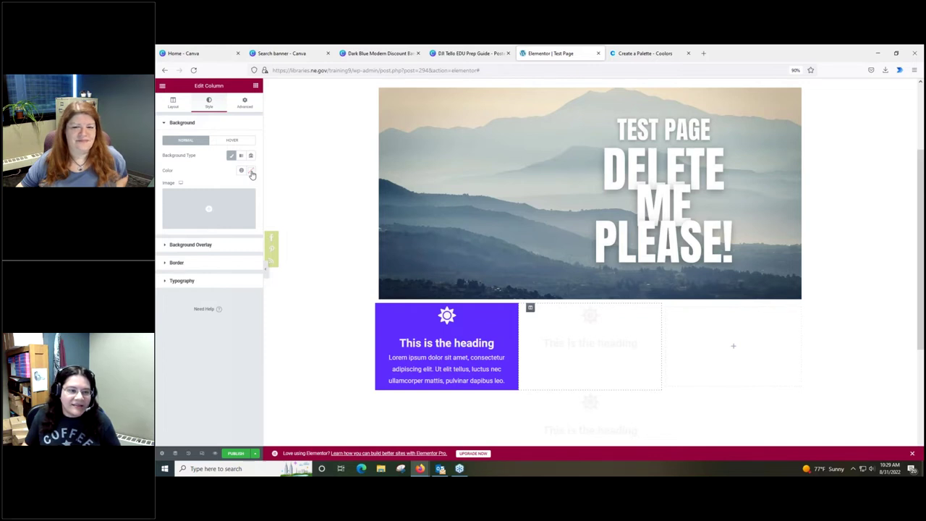
click(251, 173)
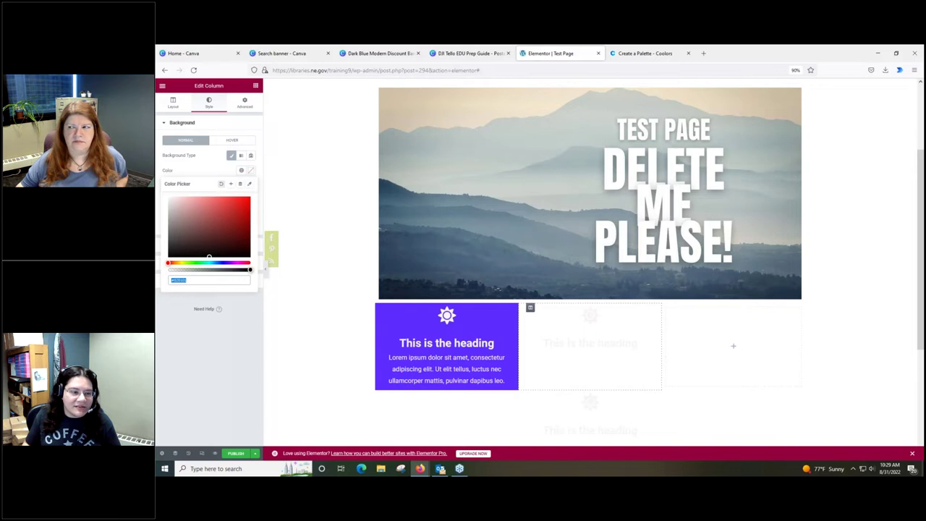
key(BackSpace)
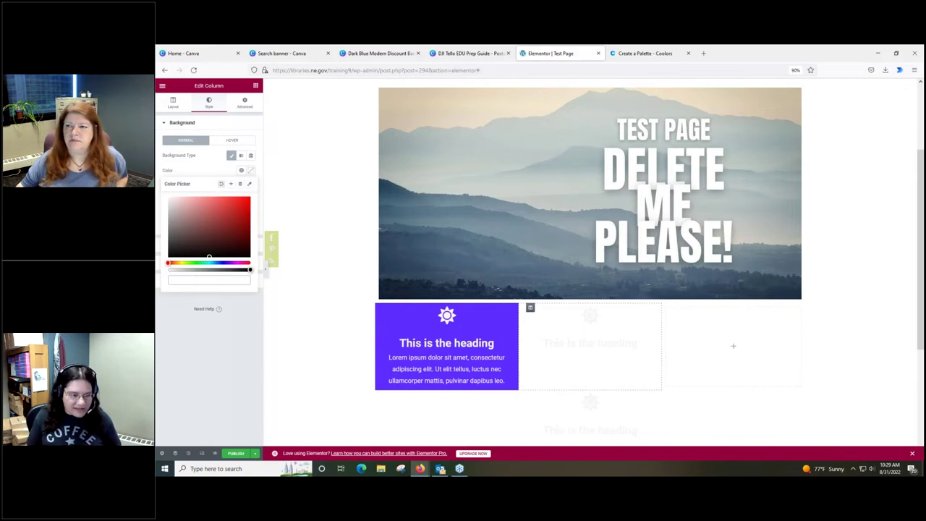
key(ctrl+v)
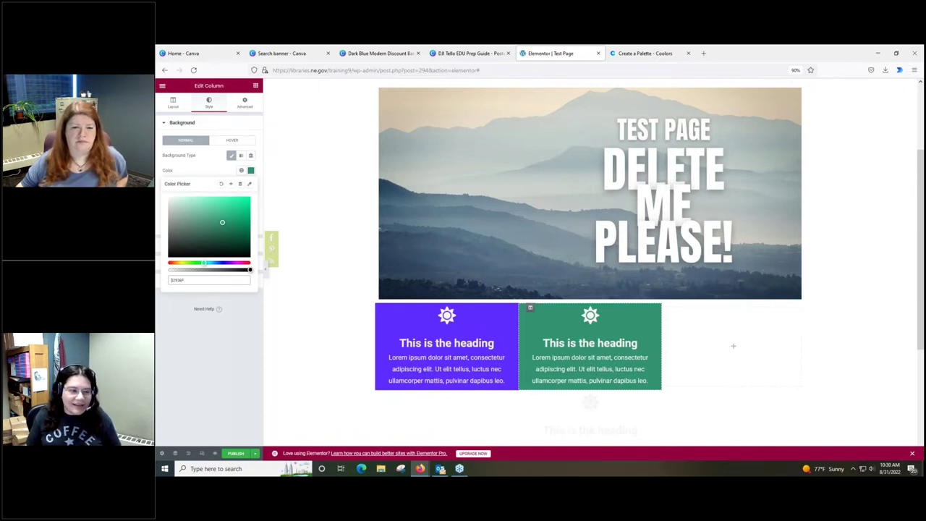
key(Home)
text(#)
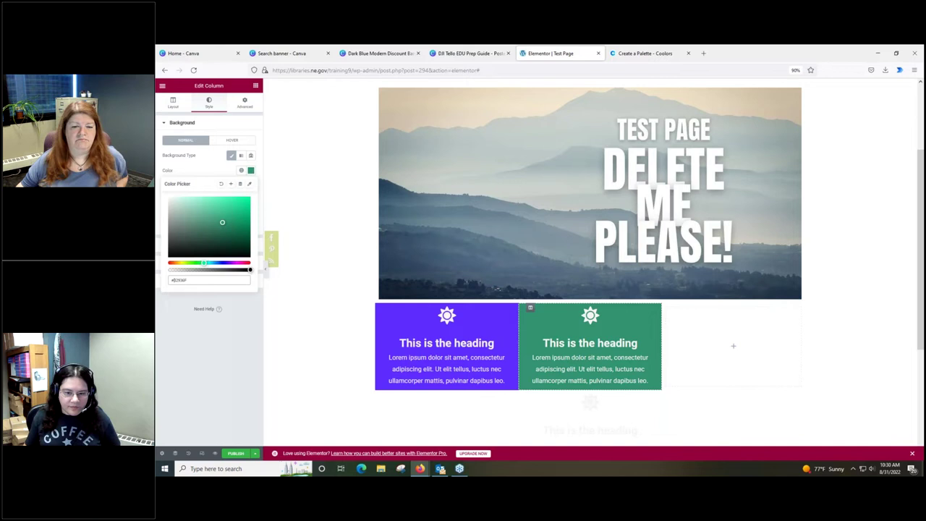
Step: Paste the copied icon box into the empty third column
click(733, 345)
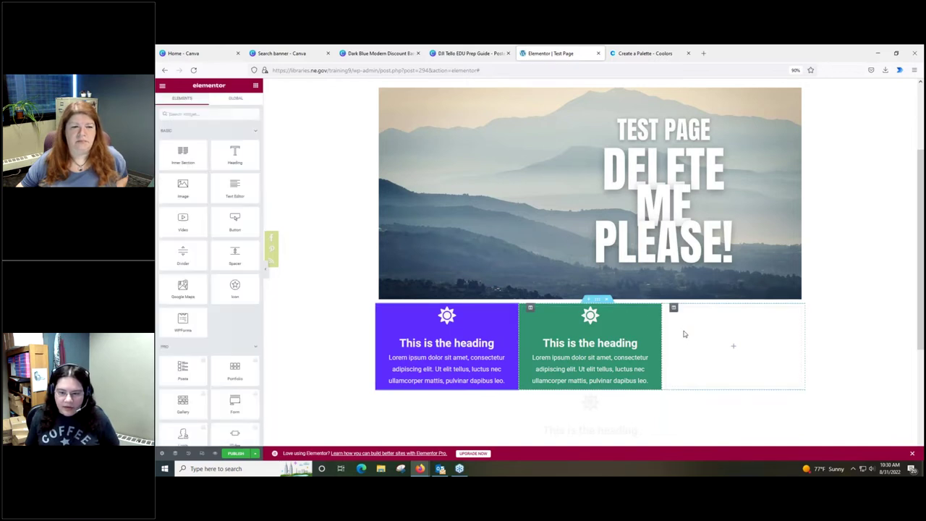
right_click(726, 341)
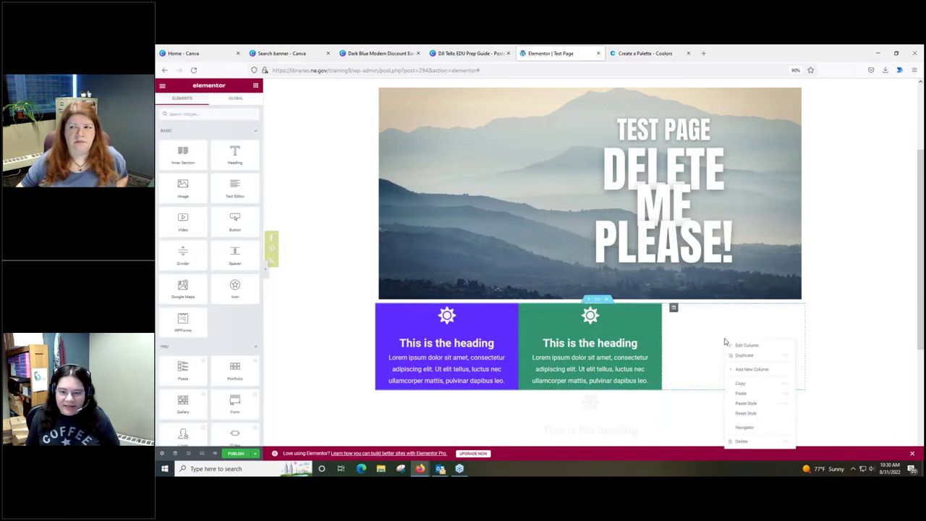
click(741, 395)
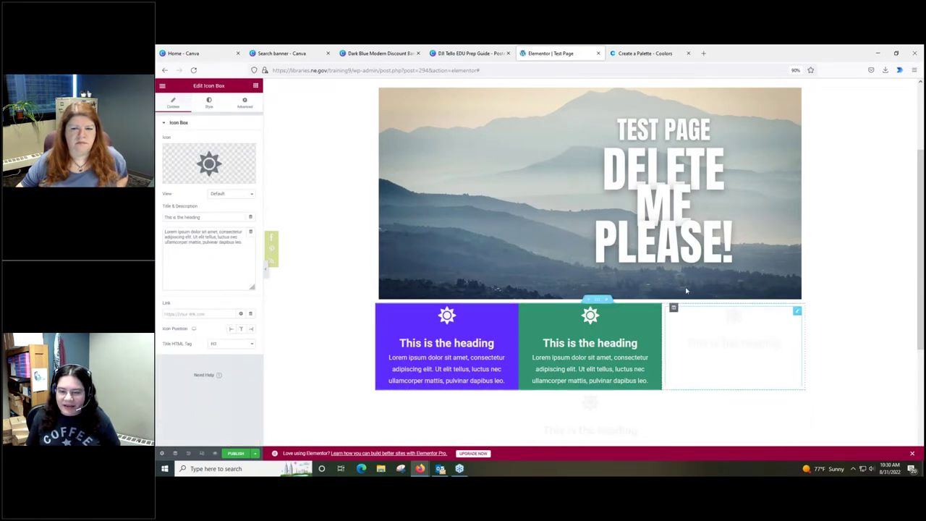
Step: Copy the pink CE6A85 from the Coolors palette and apply it as the third column's classic background color in Elementor
click(671, 56)
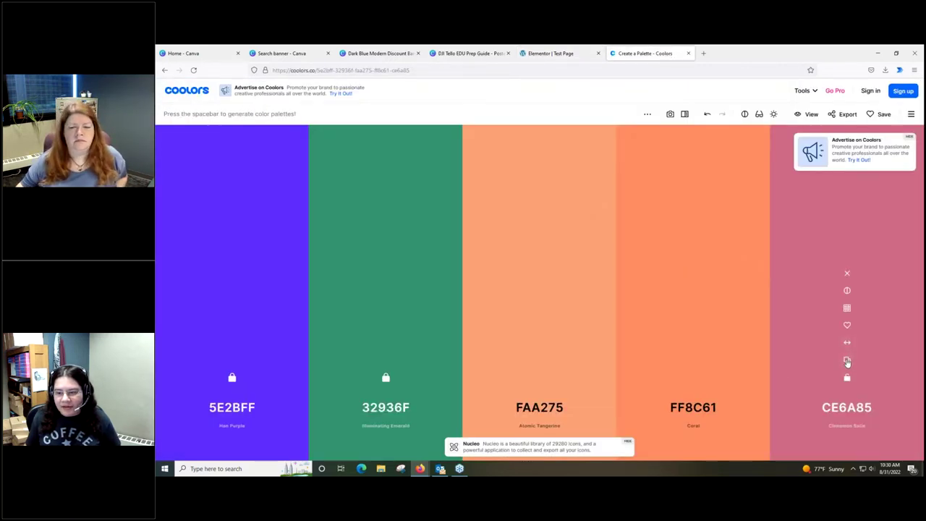
click(848, 361)
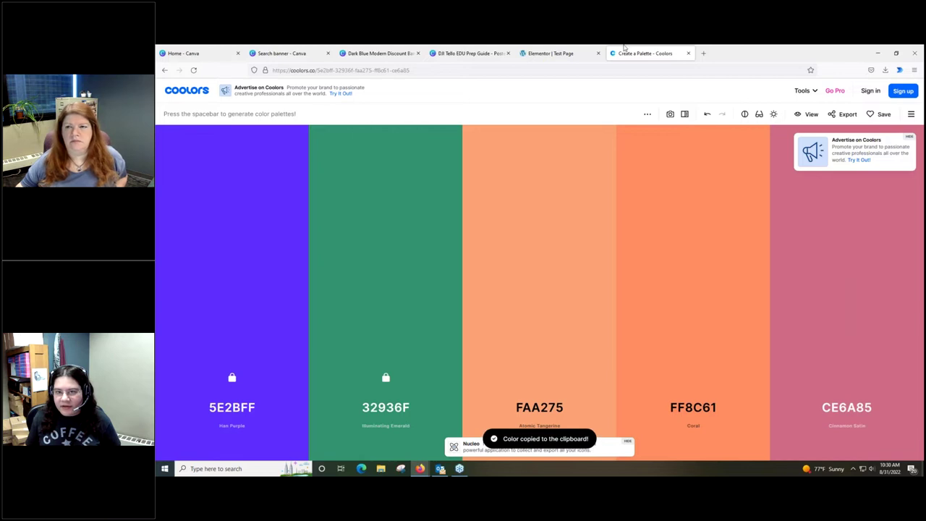
click(560, 56)
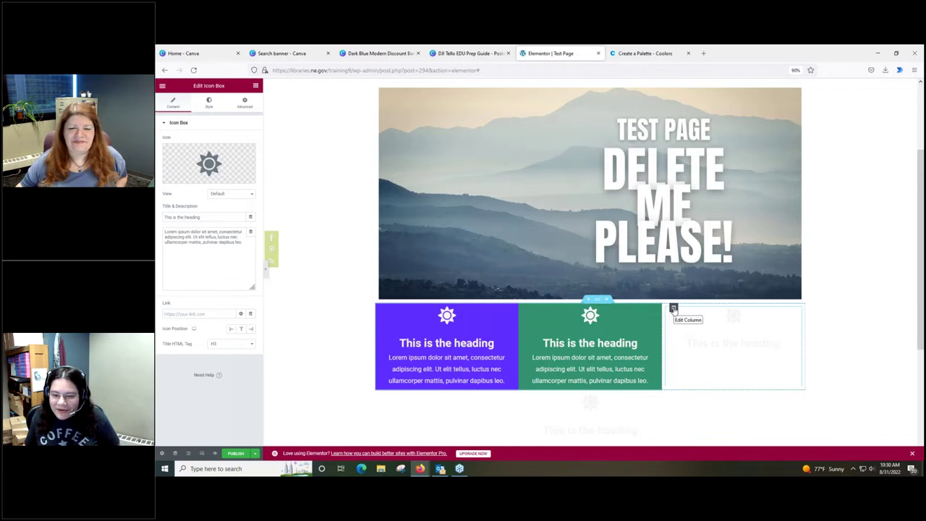
click(673, 309)
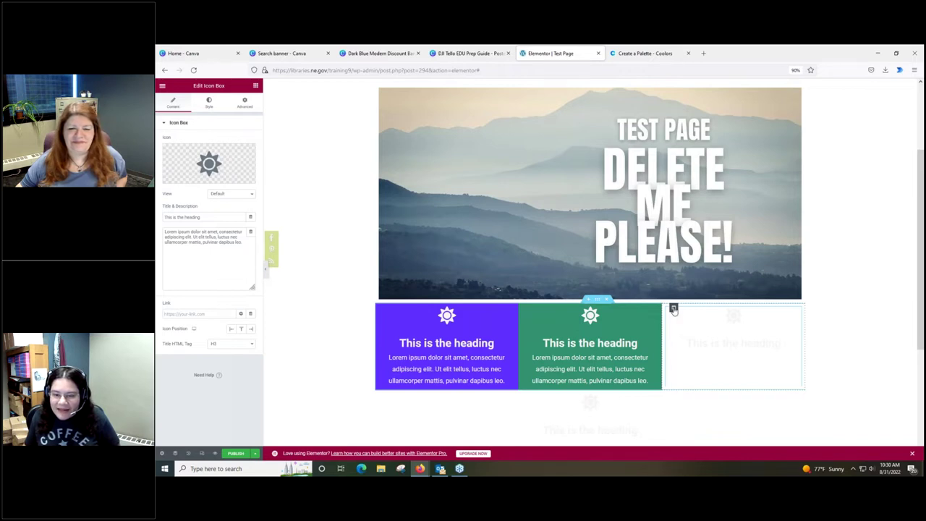
click(209, 103)
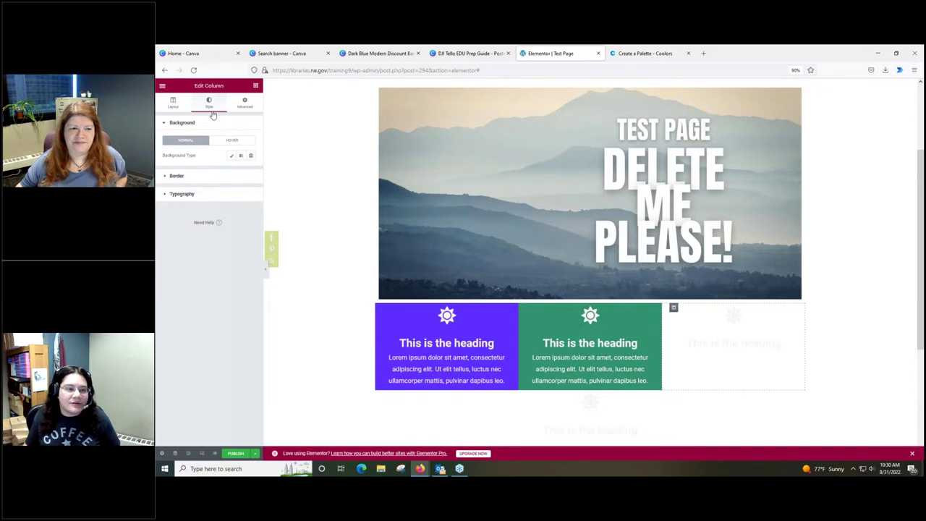
click(232, 158)
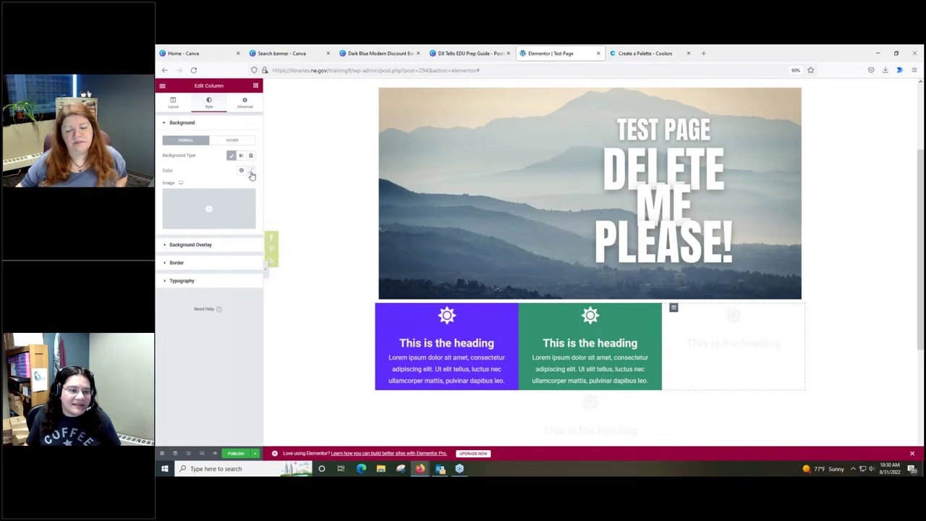
click(251, 174)
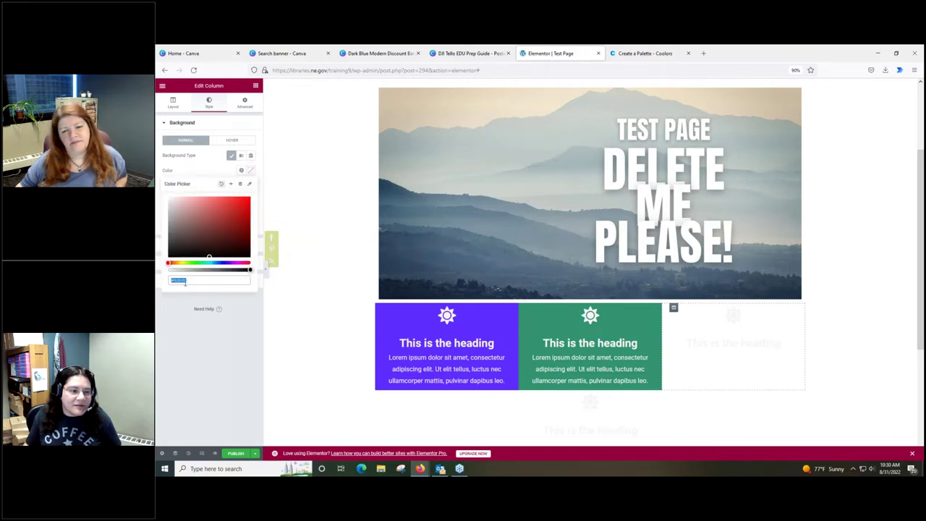
key(BackSpace)
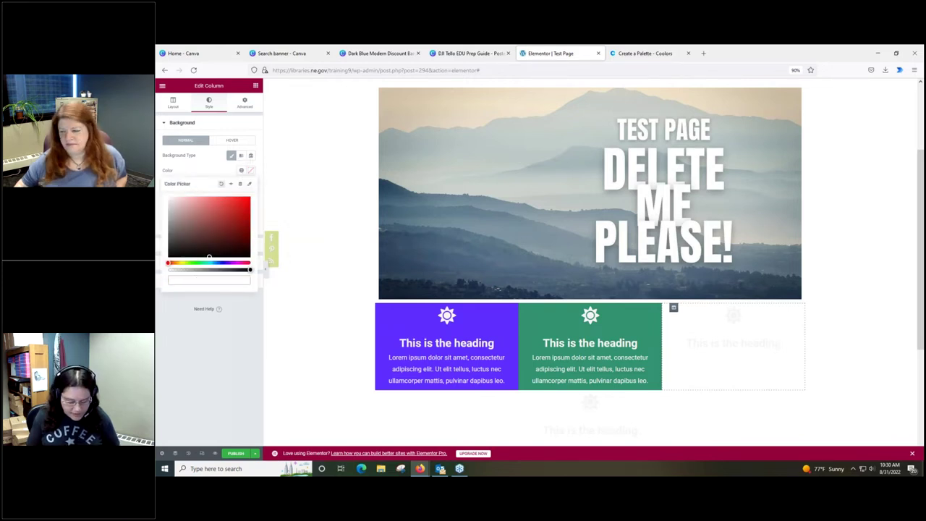
key(ctrl+v)
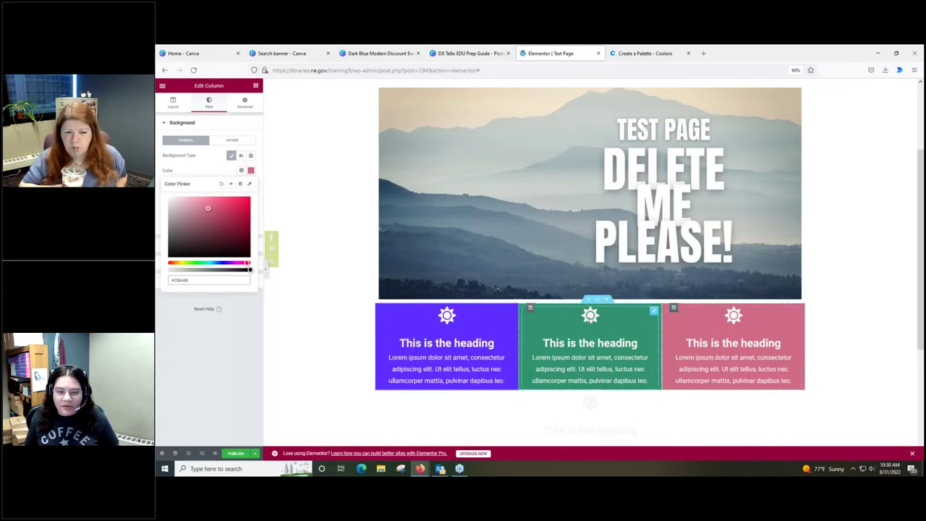
Step: Replace the green column's sun icon with the suitcase icon from the icon library
click(591, 316)
click(208, 165)
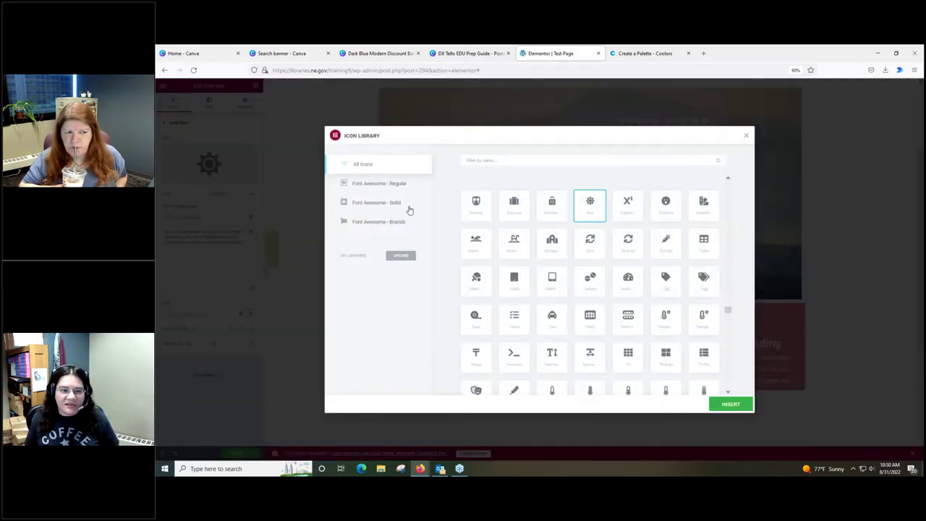
click(515, 210)
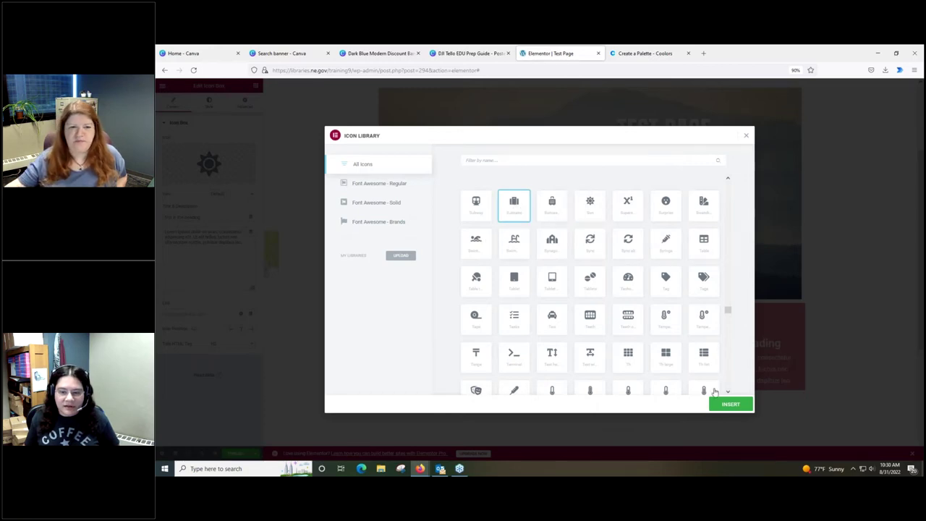
click(723, 405)
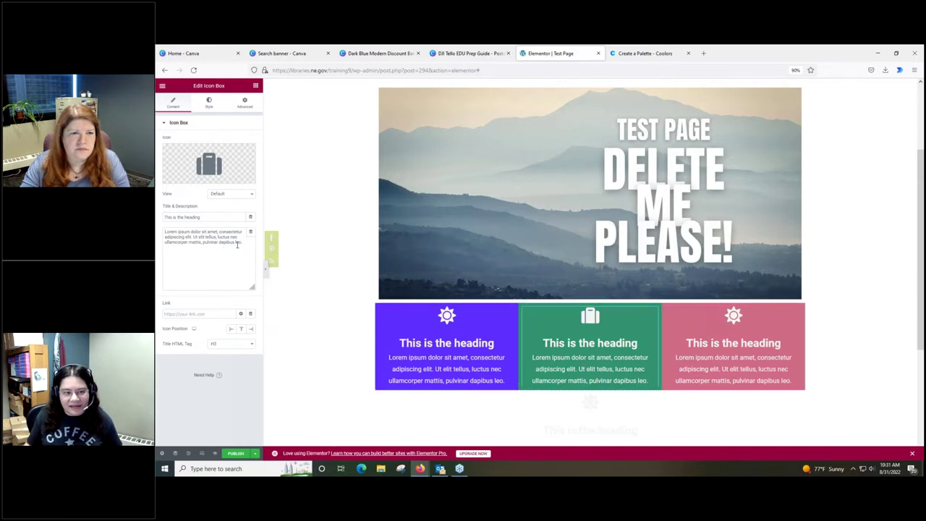
Step: Replace the green icon box's description with "This is the new text."
drag(243, 243, 159, 205)
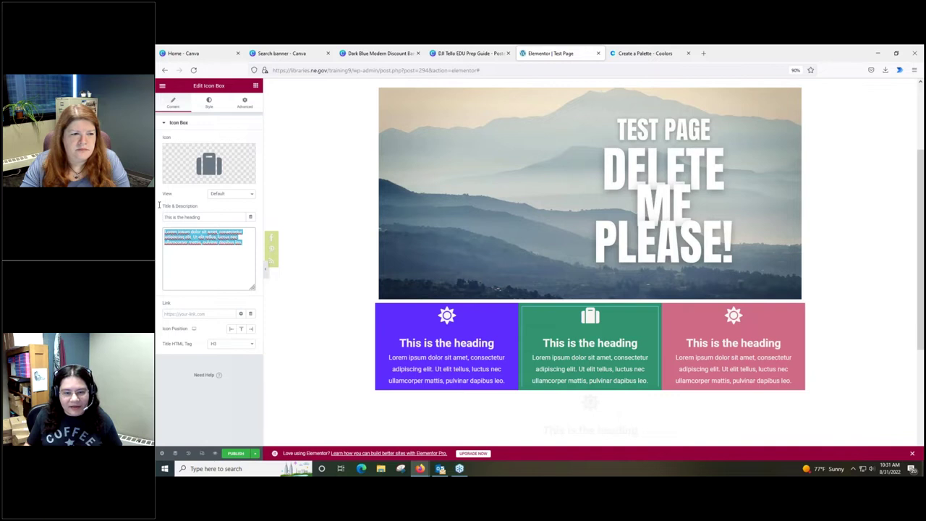
text(T)
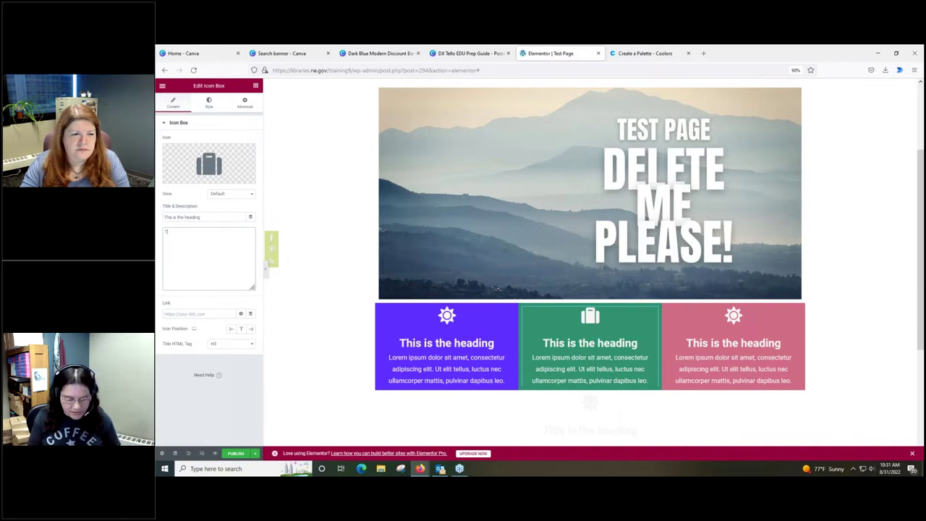
text(his is the new text.)
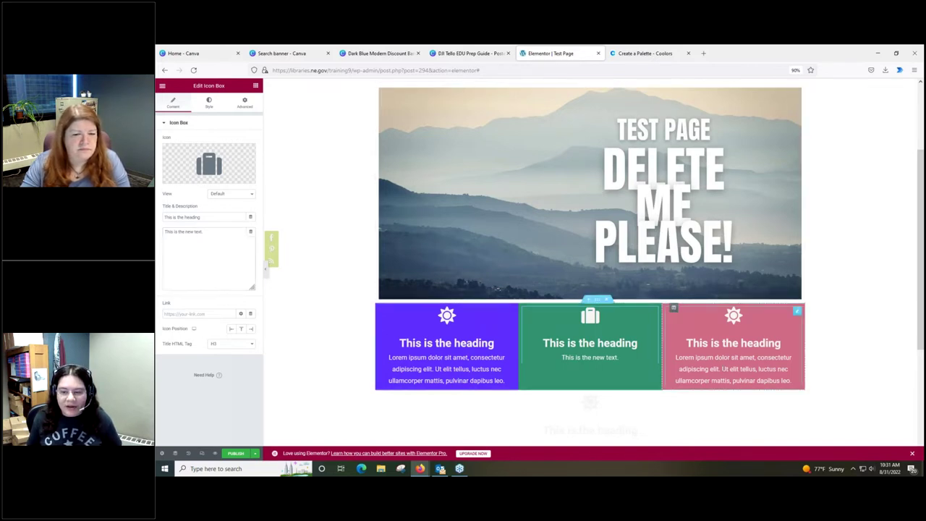
Step: Delete the word "the" from the pink icon box's heading directly on the page and retype it
click(723, 357)
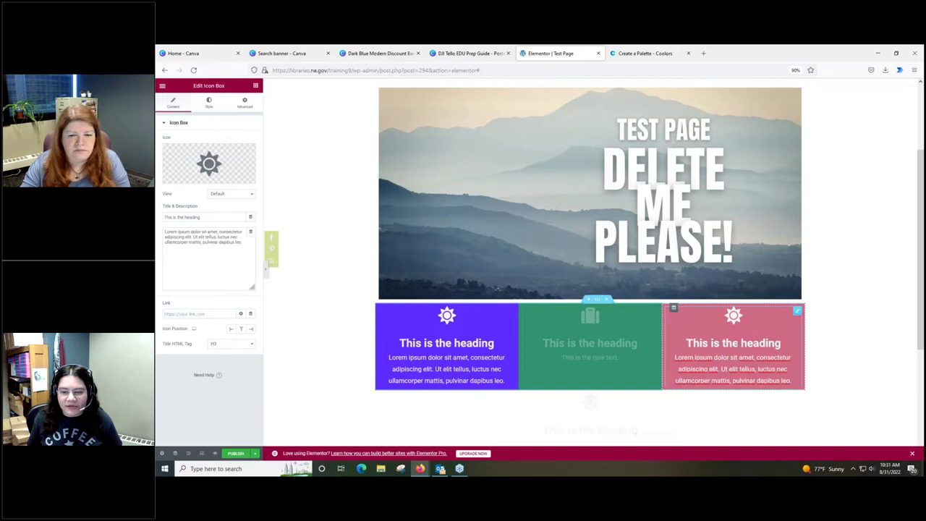
double_click(730, 343)
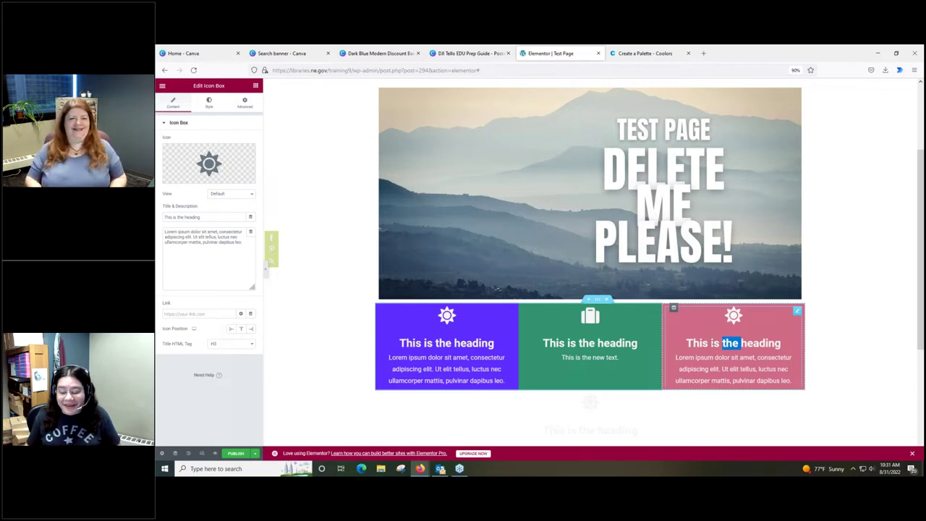
key(BackSpace)
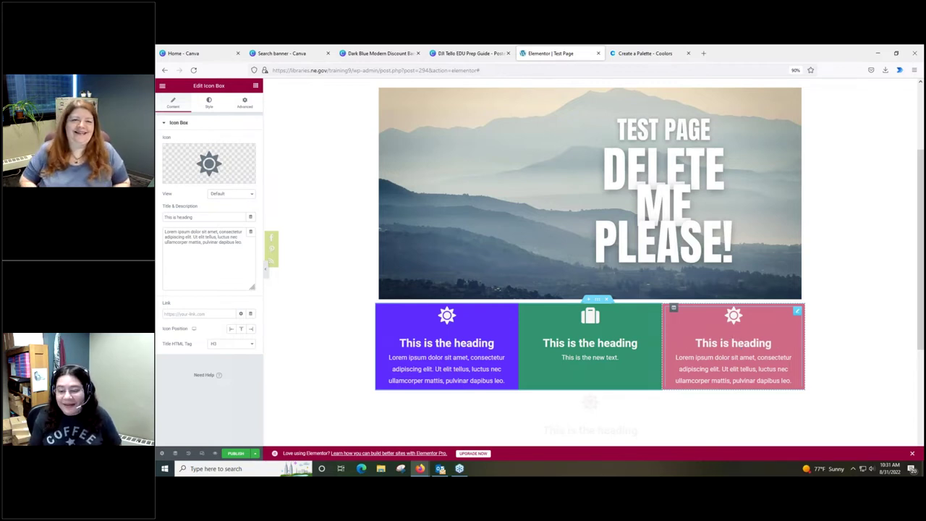
text(the)
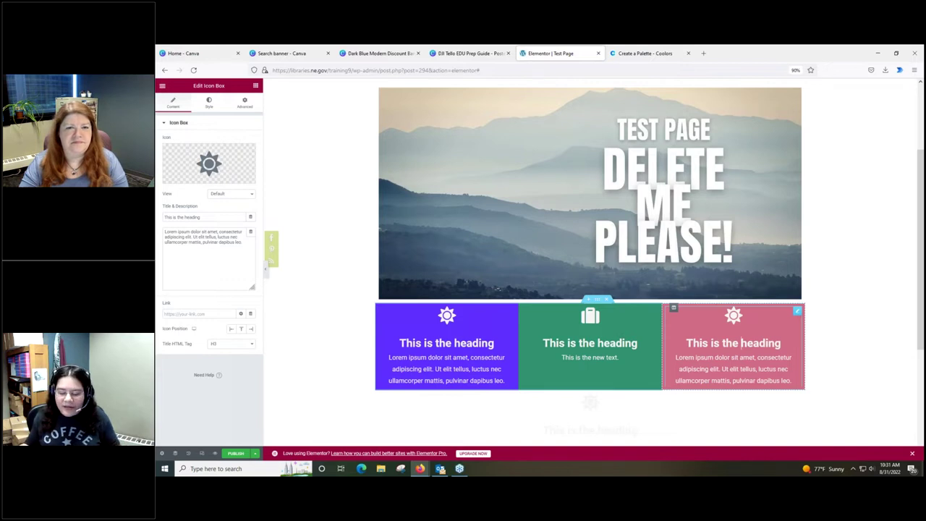
Step: Set the columns gap of the three-column icon box section to No Gap
click(597, 301)
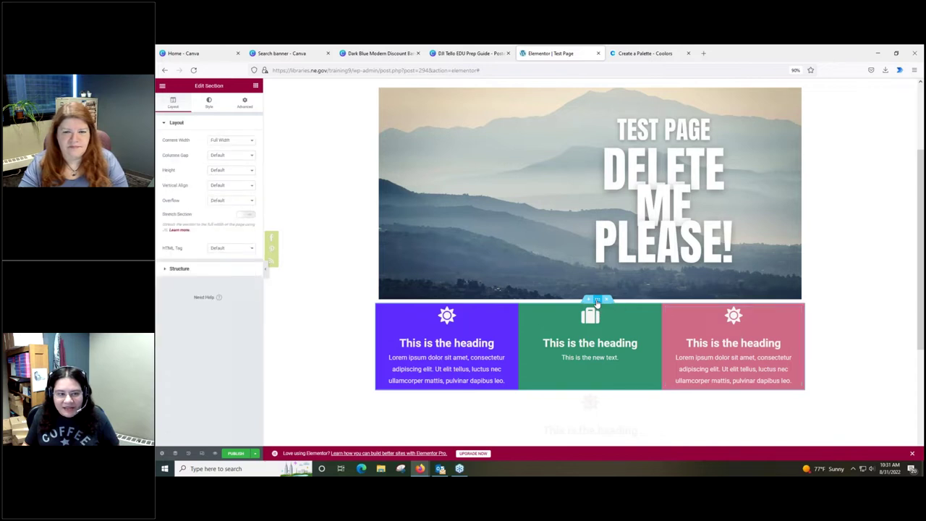
click(247, 157)
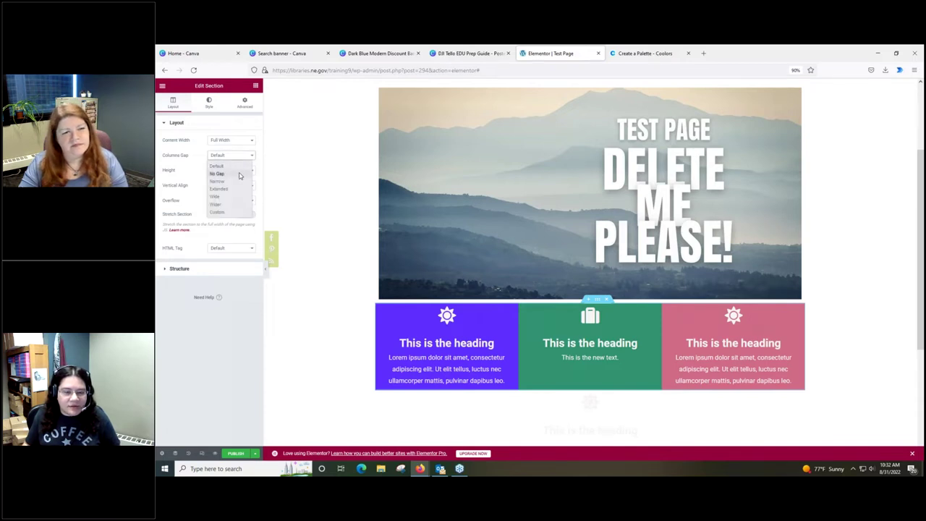
click(218, 174)
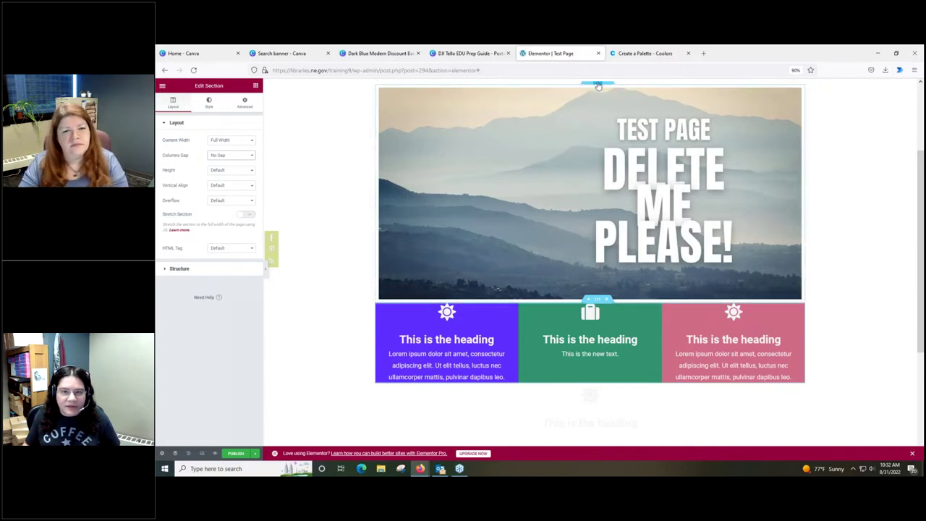
Step: Set the columns gap of the banner image section to No Gap as well
key(ctrl+z)
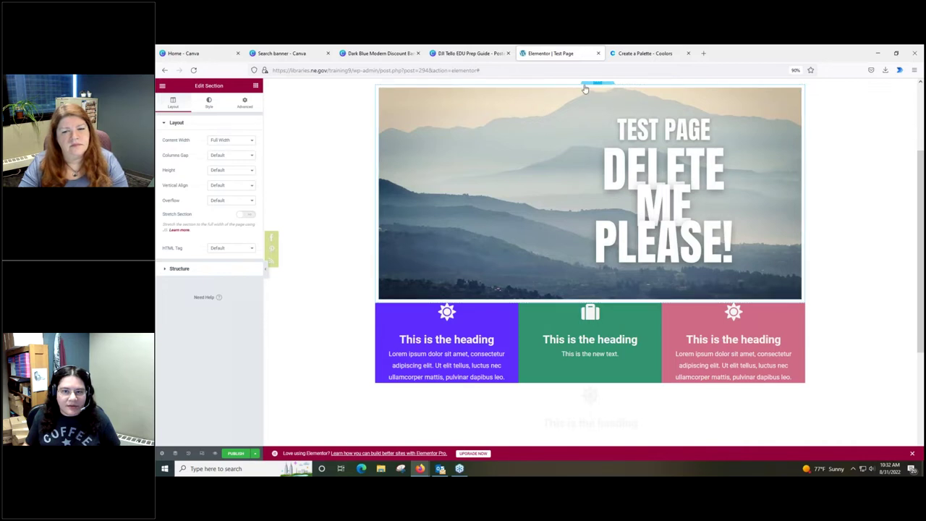
click(216, 156)
click(216, 174)
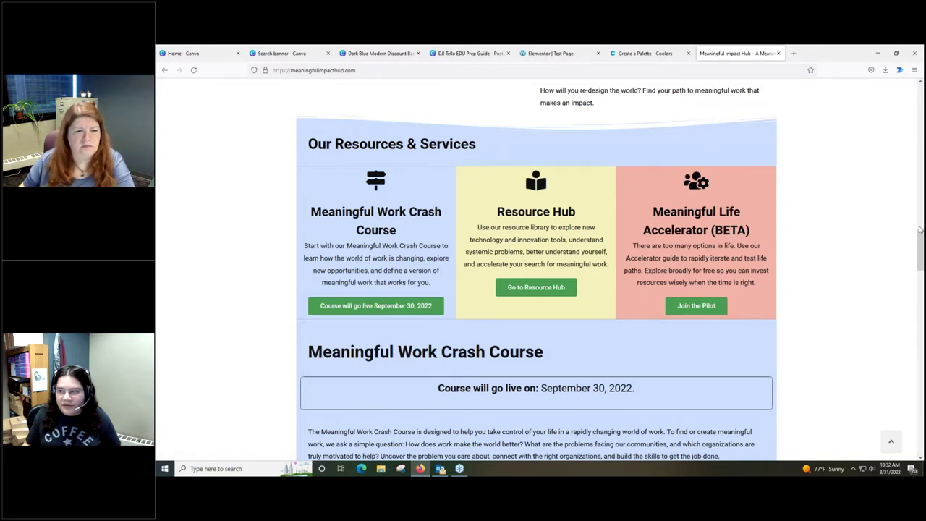
Step: Review the Our Process icon boxes on the Meaningful Impact Hub page and check the Coolors palette
drag(921, 241, 911, 153)
scroll(501, 239, up, 3)
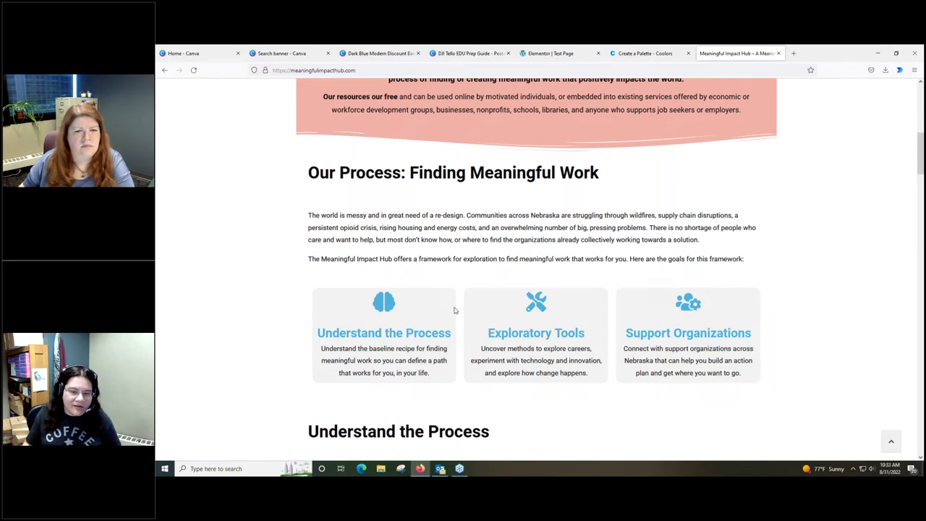
click(644, 54)
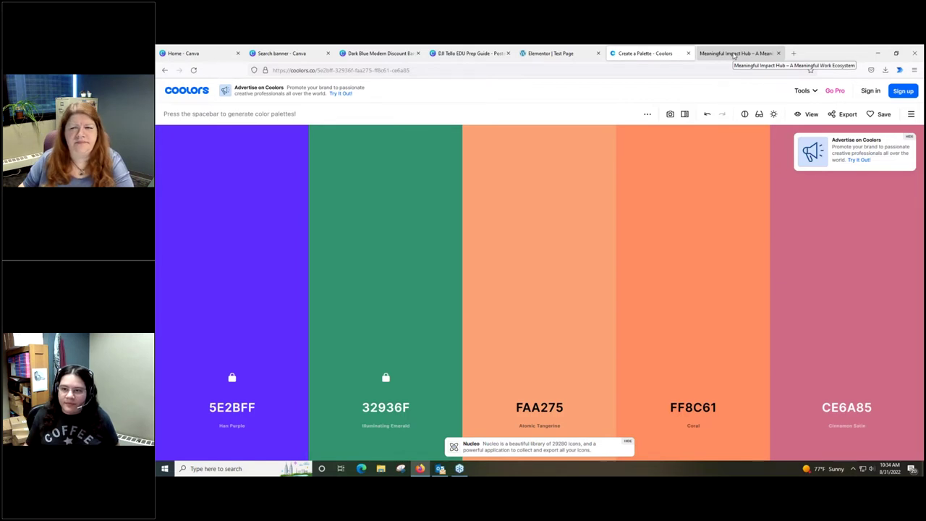
click(735, 54)
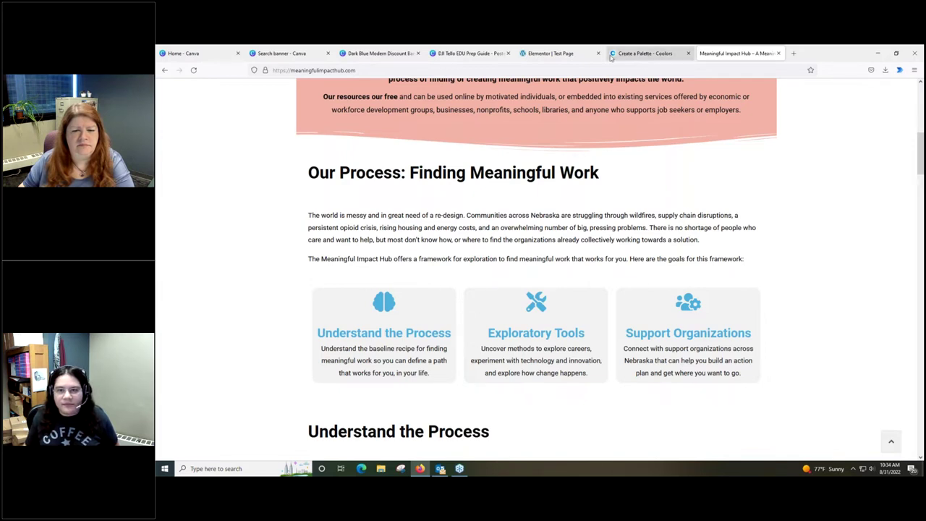
Step: Back in the Elementor test page, add a new three-column section below the coloured icon boxes
click(543, 55)
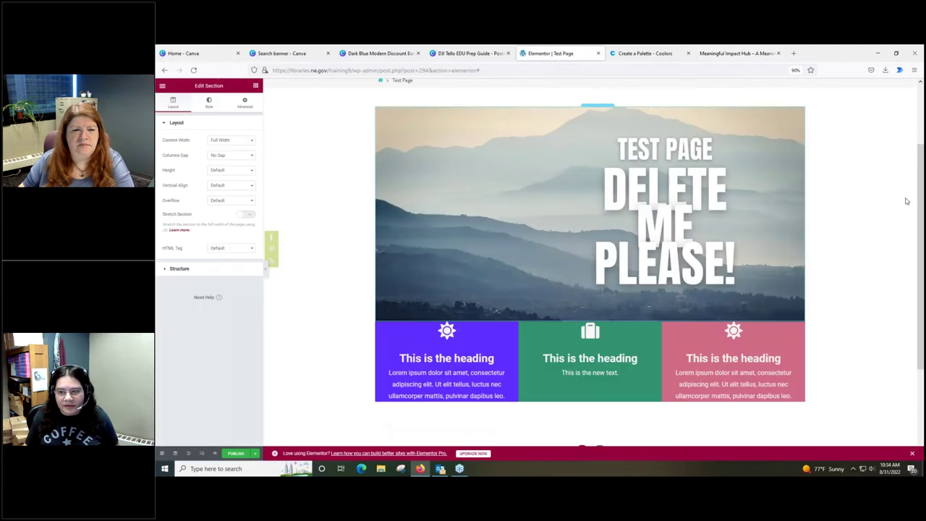
scroll(920, 217, down, 3)
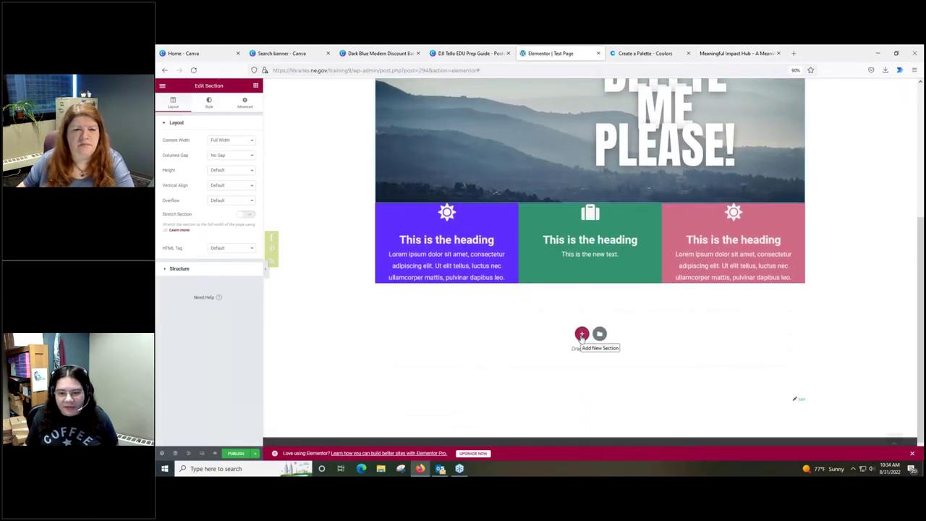
click(582, 335)
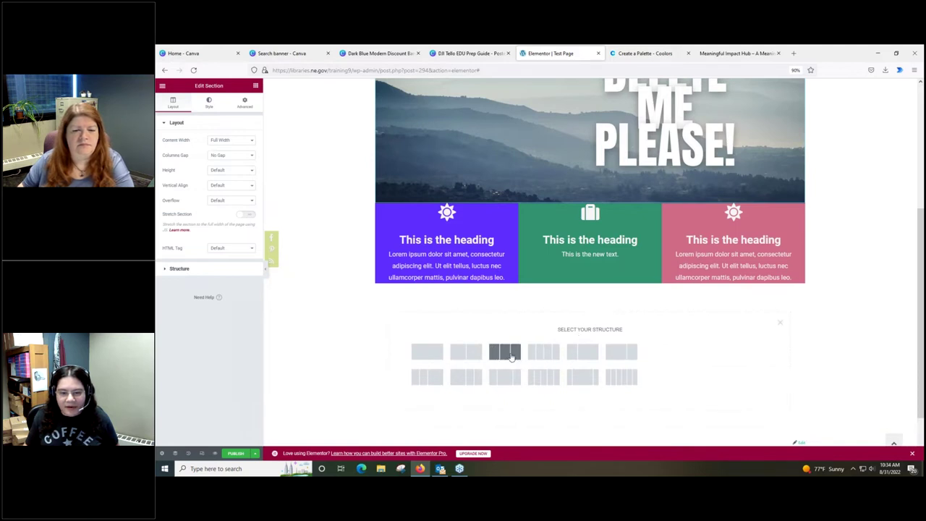
click(511, 353)
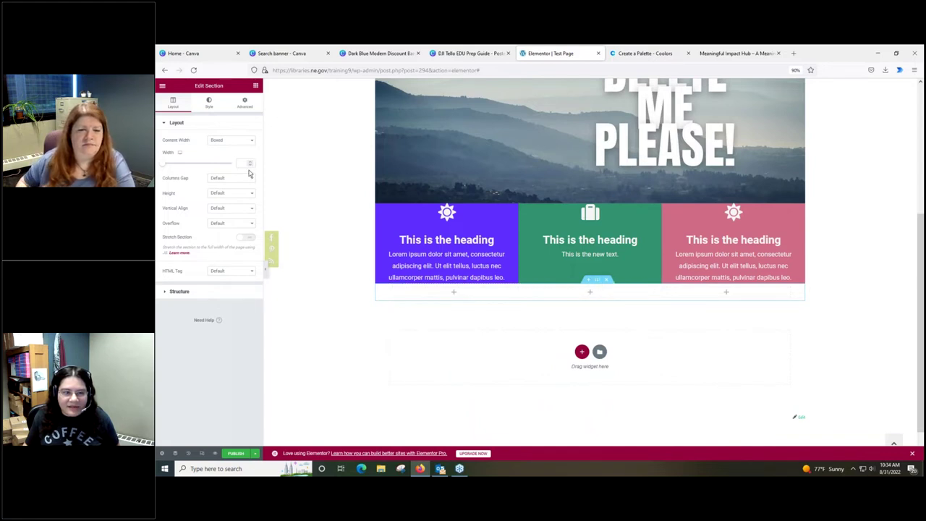
Step: Set the new three-column section's content width to Full Width and its columns gap to No Gap
click(235, 142)
click(233, 158)
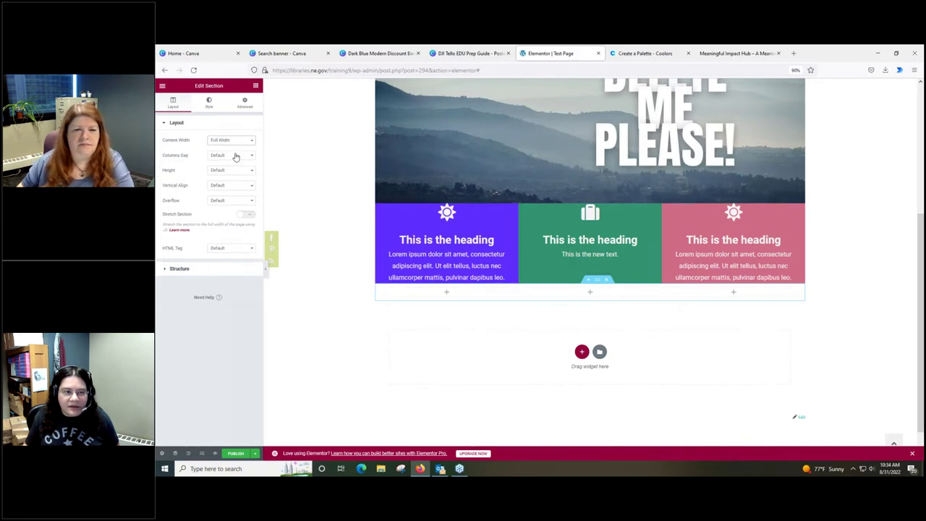
click(236, 156)
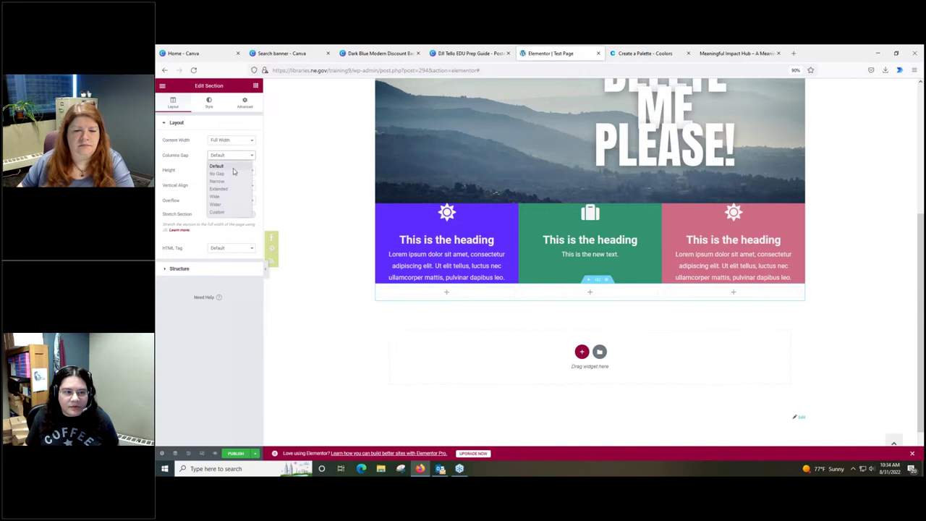
click(234, 173)
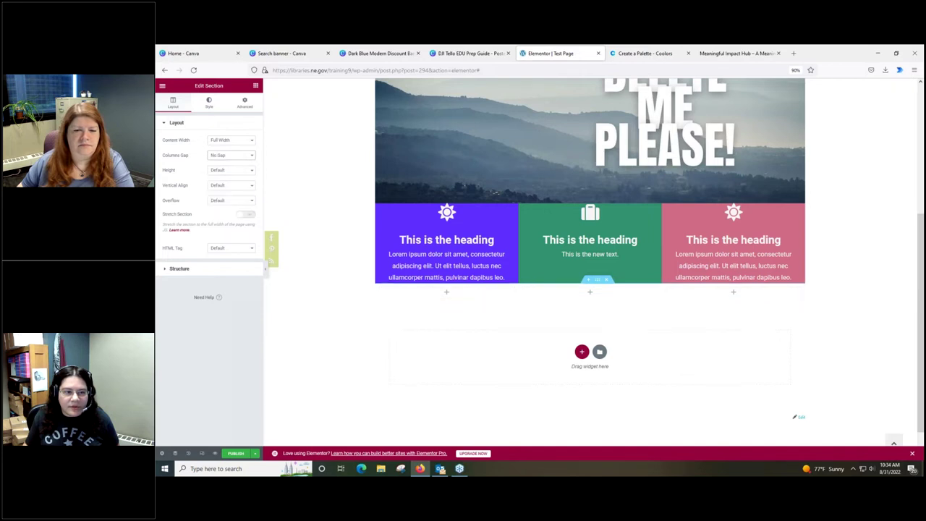
Step: Search the widgets for "icon" and add an Icon Box to the first column of the new section
click(448, 294)
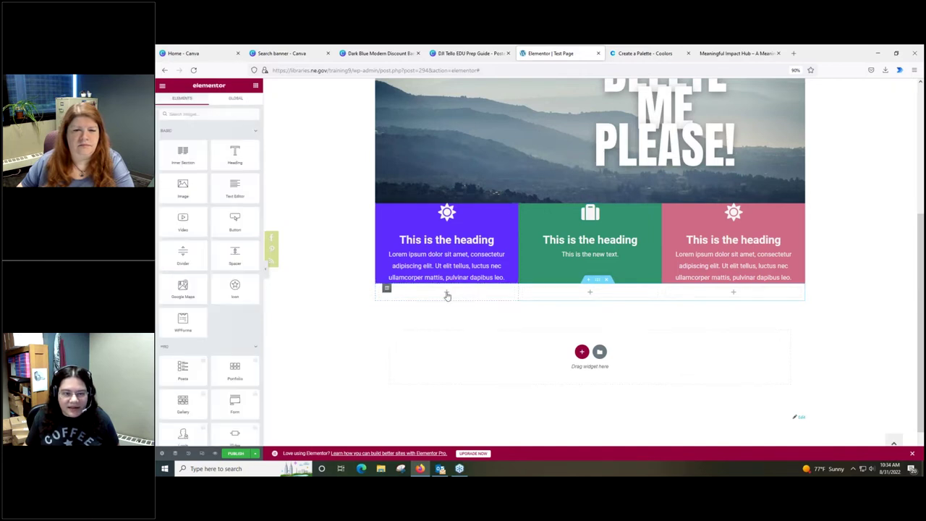
click(750, 51)
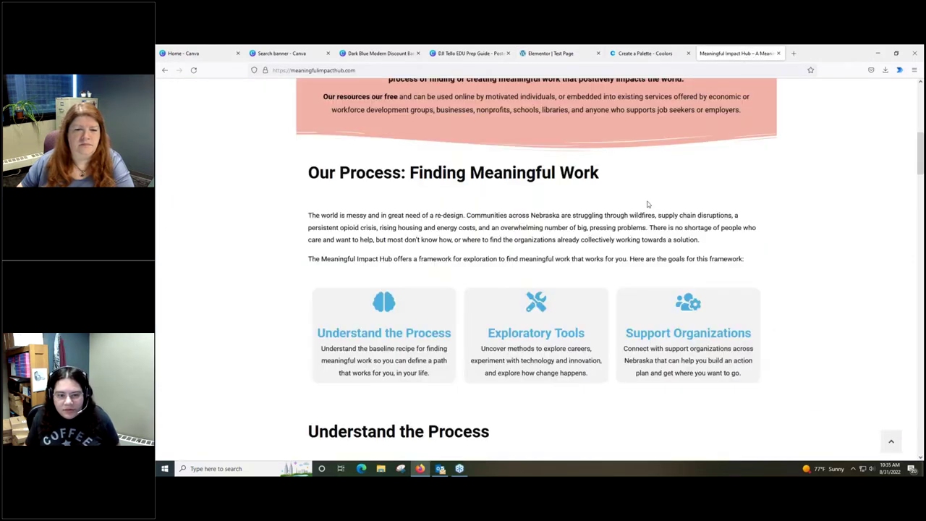
click(548, 56)
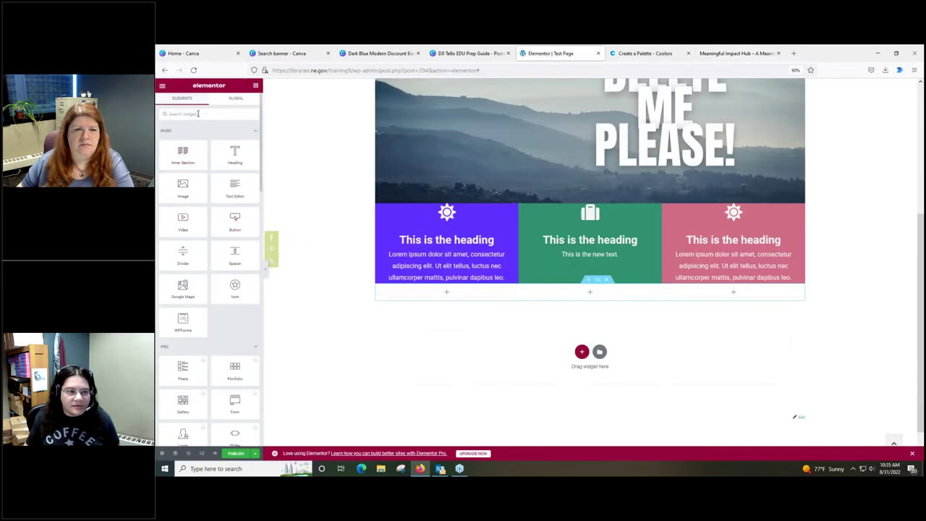
click(198, 113)
text(icon)
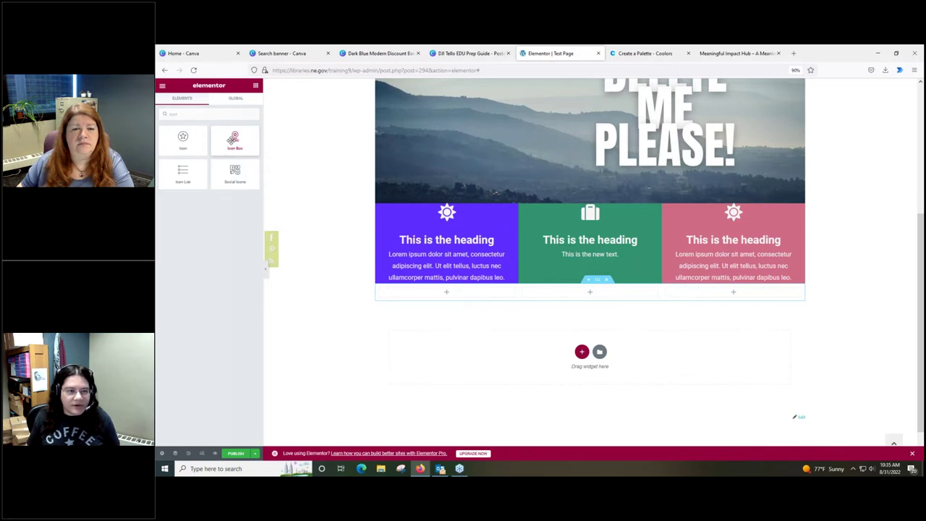
drag(233, 140, 436, 291)
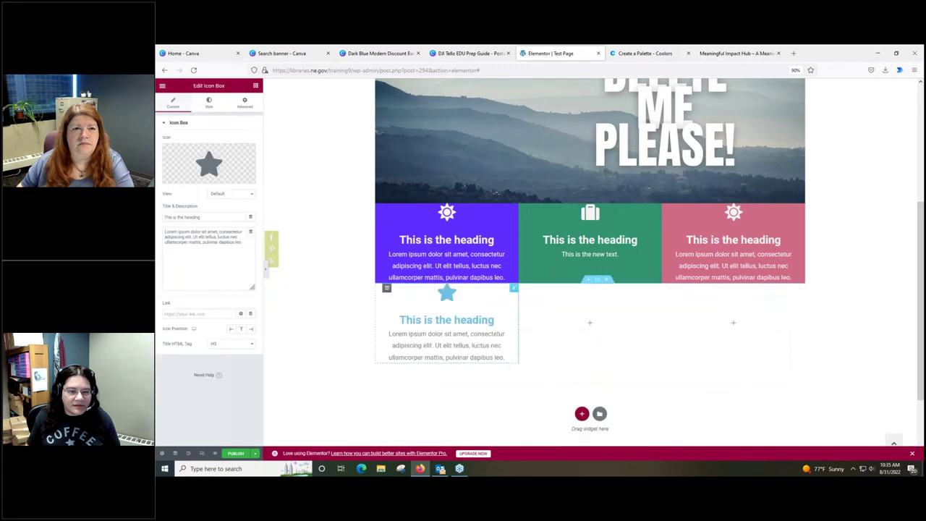
Step: Set the primary color of the new icon box's star icon to #101010
mouse_move(212, 165)
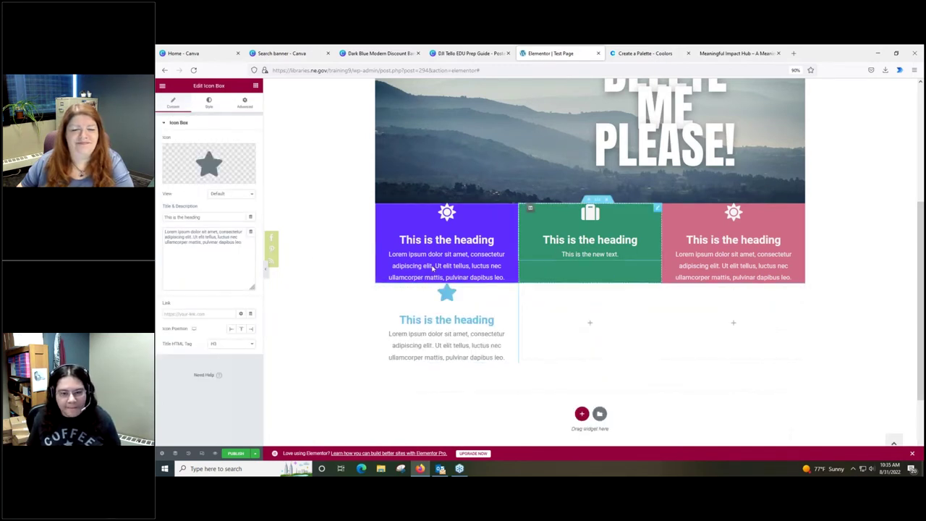
click(209, 105)
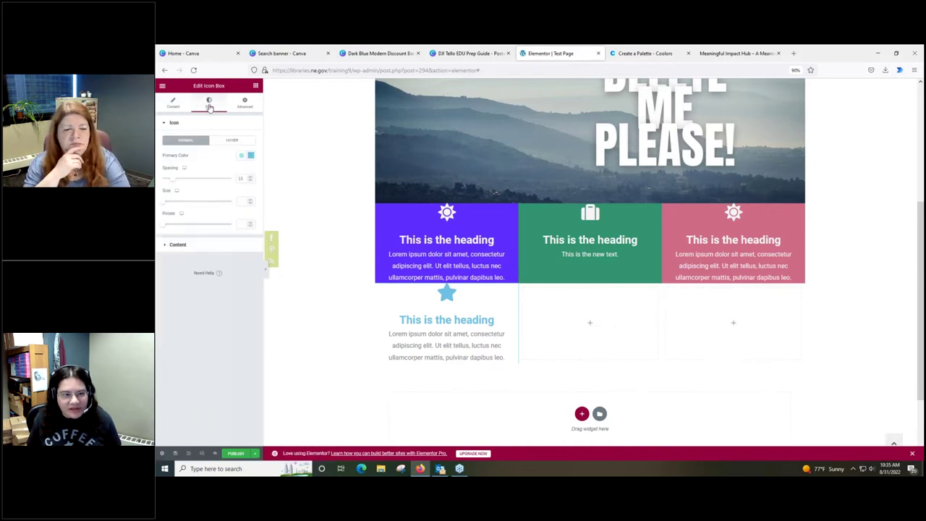
click(251, 156)
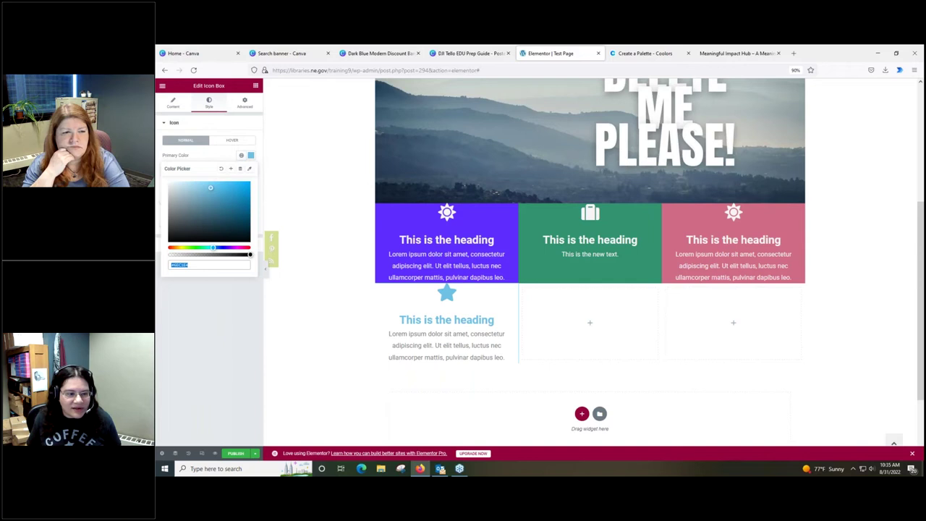
click(192, 267)
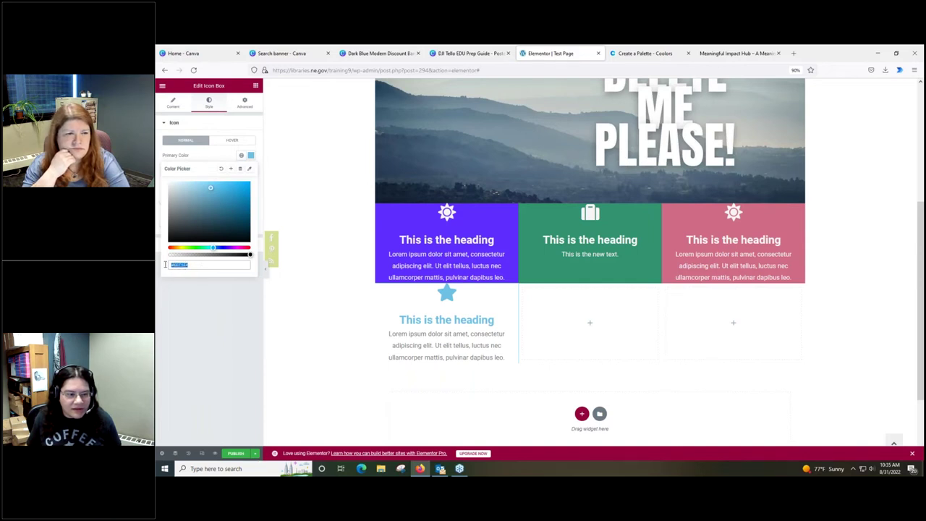
drag(192, 266, 176, 266)
text(101010)
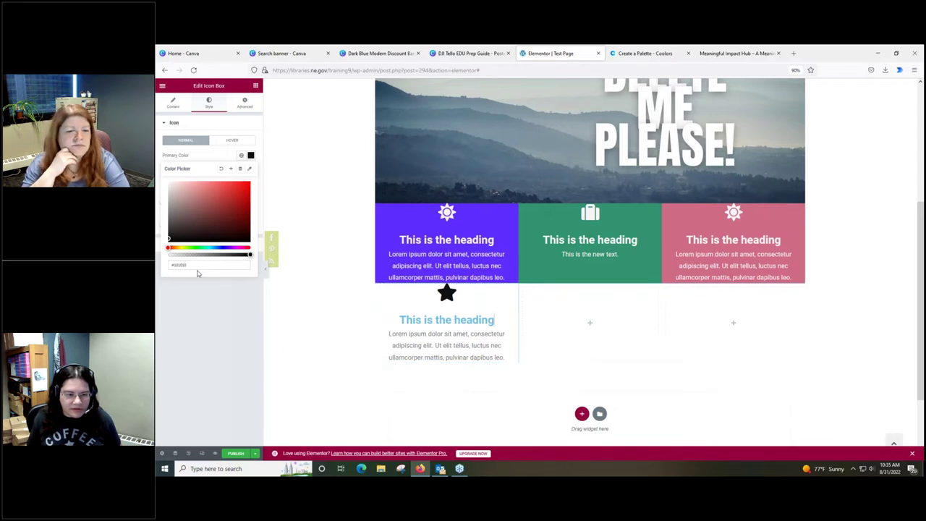
click(185, 157)
Step: Set the title color of the new icon box to #101010
click(171, 245)
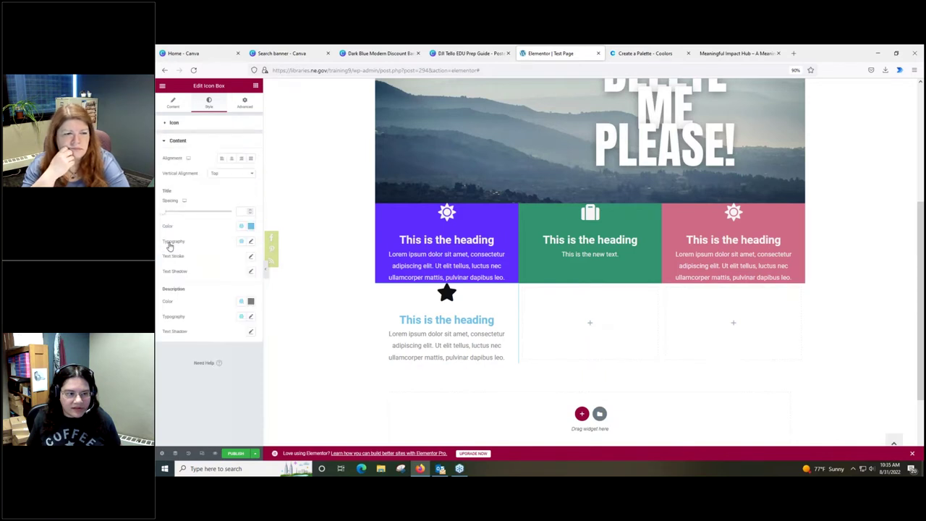
click(251, 226)
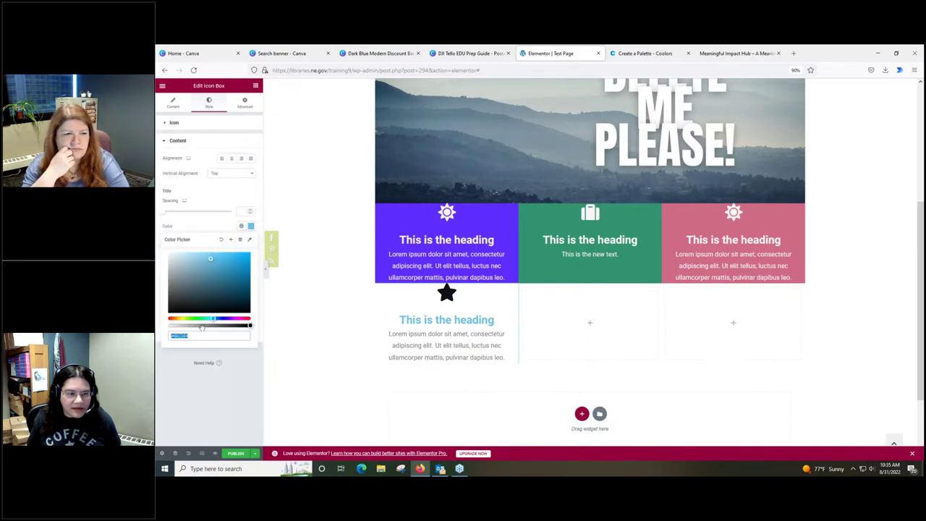
drag(187, 337, 173, 338)
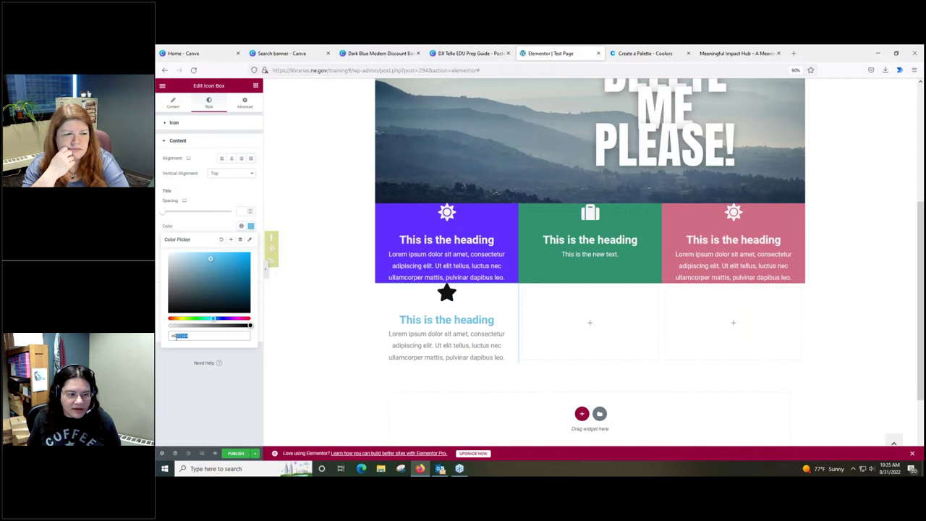
text(#101010)
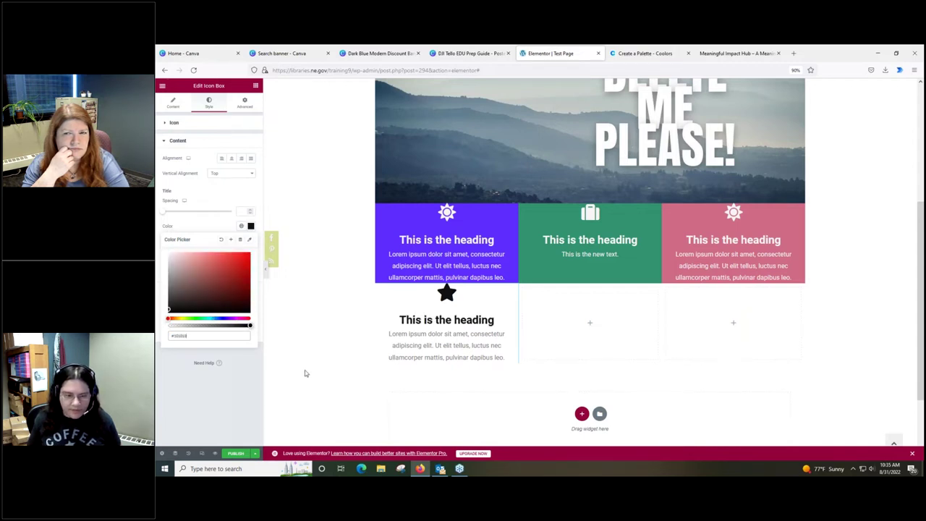
click(500, 357)
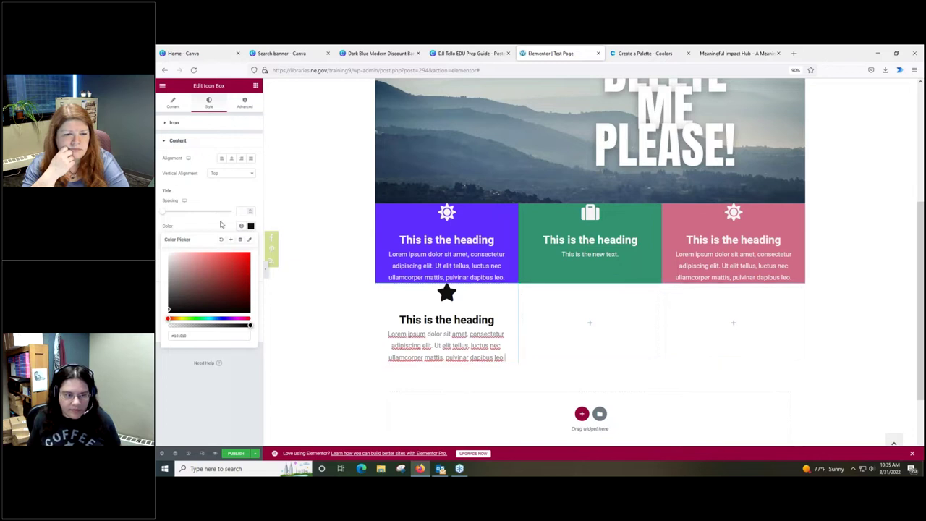
key(Escape)
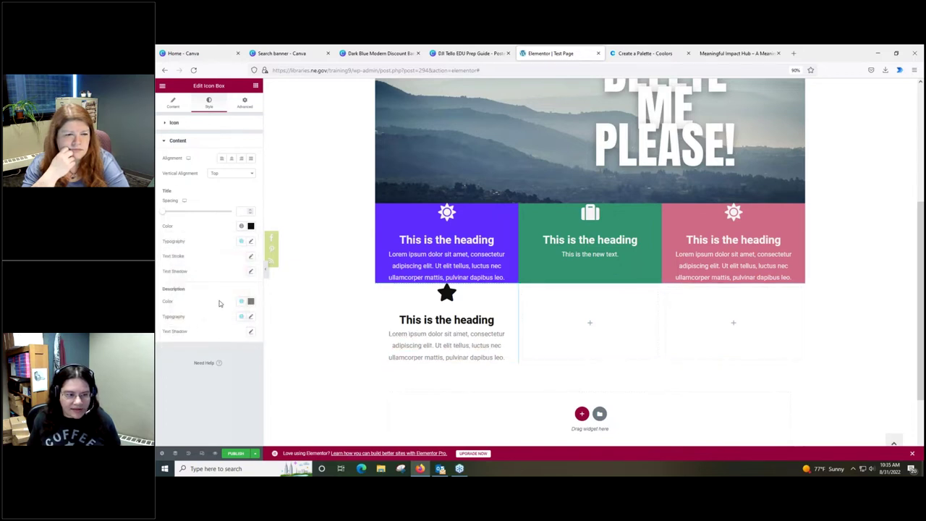
Step: Set the description color of the new icon box to #101010
click(251, 301)
click(197, 419)
key(BackSpace)
key(BackSpace)
key(BackSpace)
key(BackSpace)
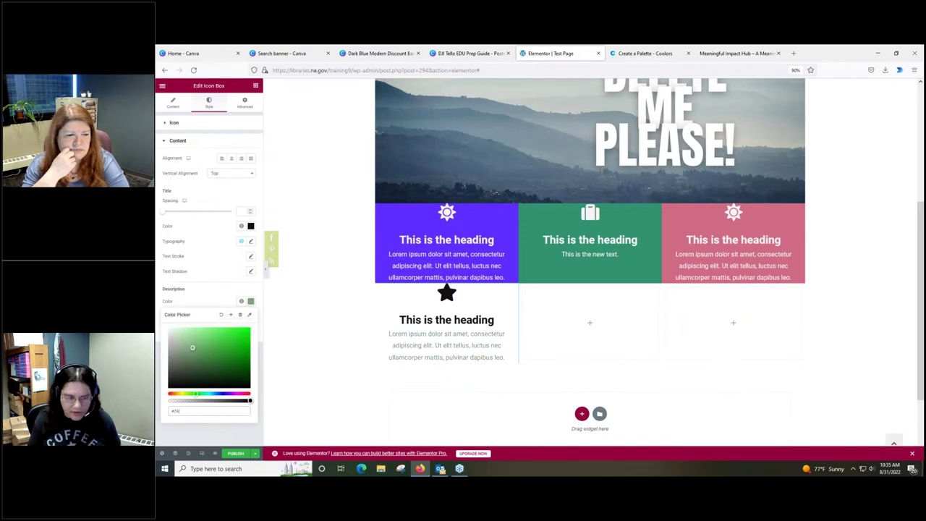
text(101010)
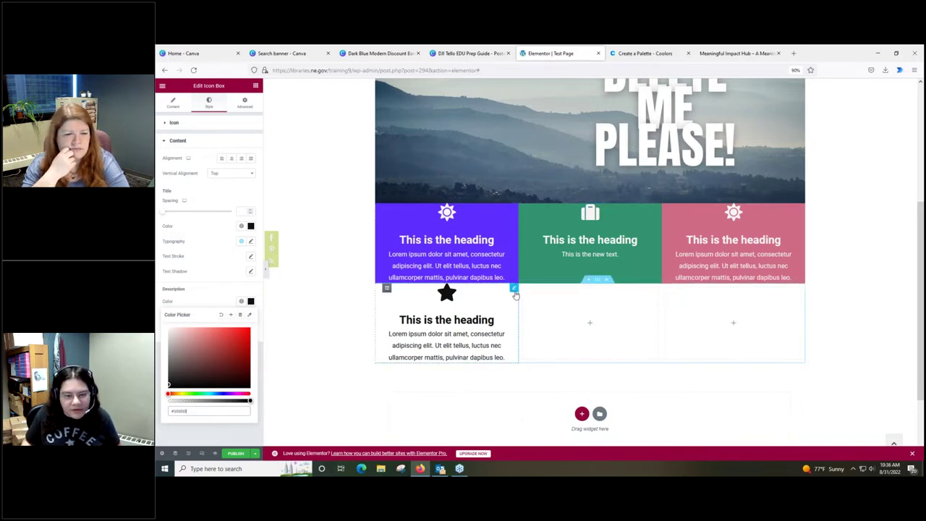
Step: Open the advanced background settings of the star icon box in the second row
right_click(515, 293)
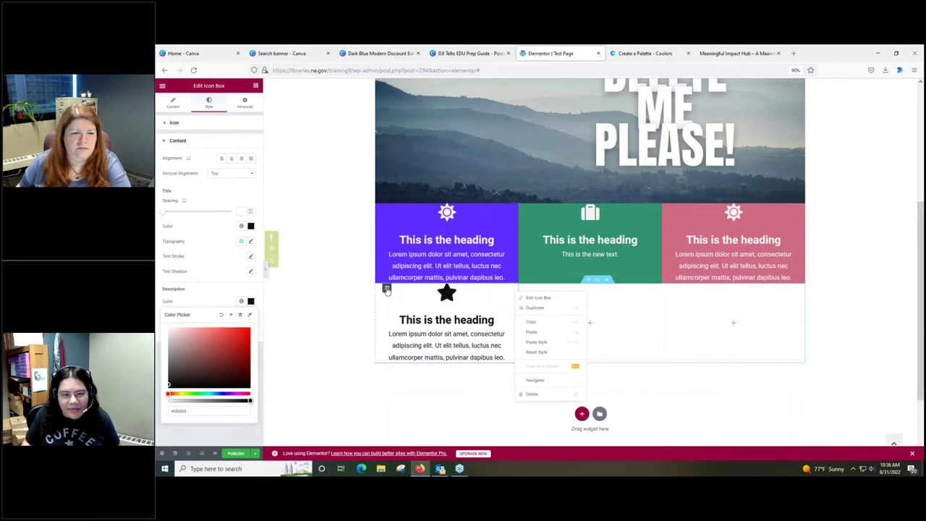
click(494, 305)
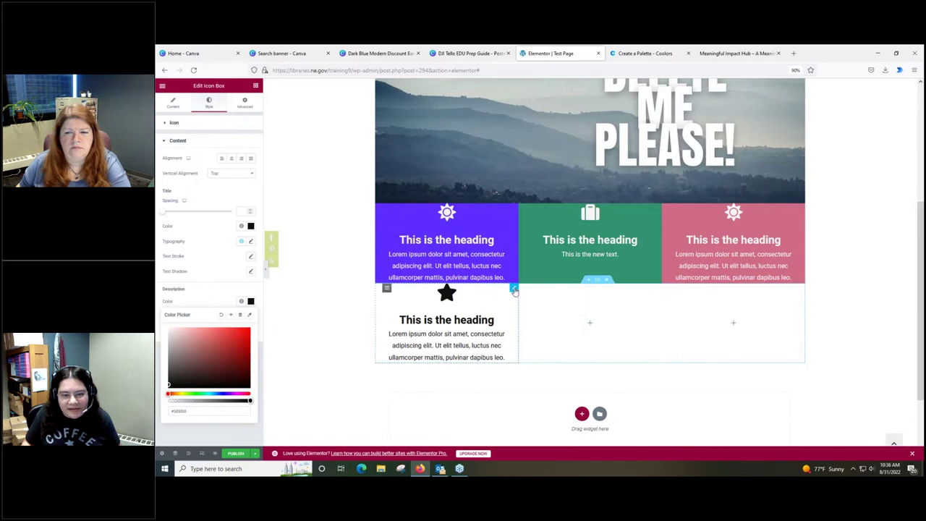
right_click(514, 289)
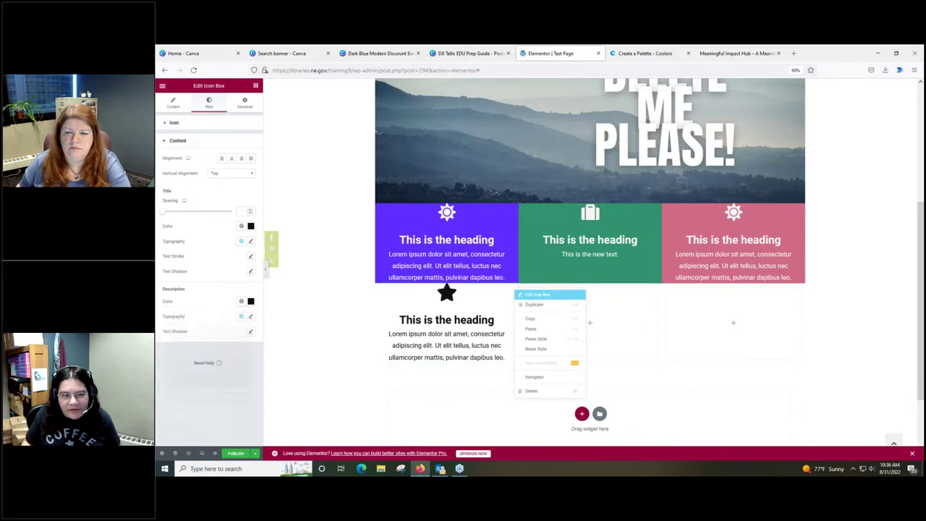
click(529, 296)
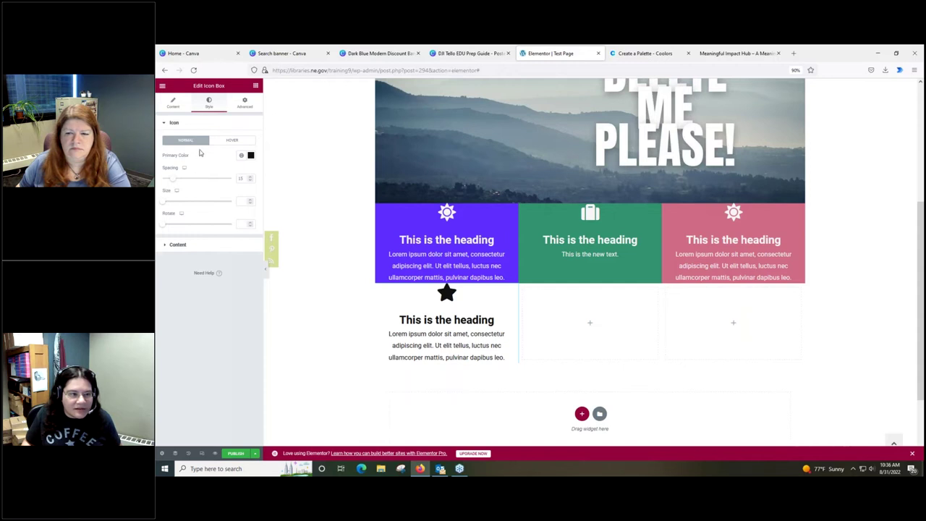
click(244, 103)
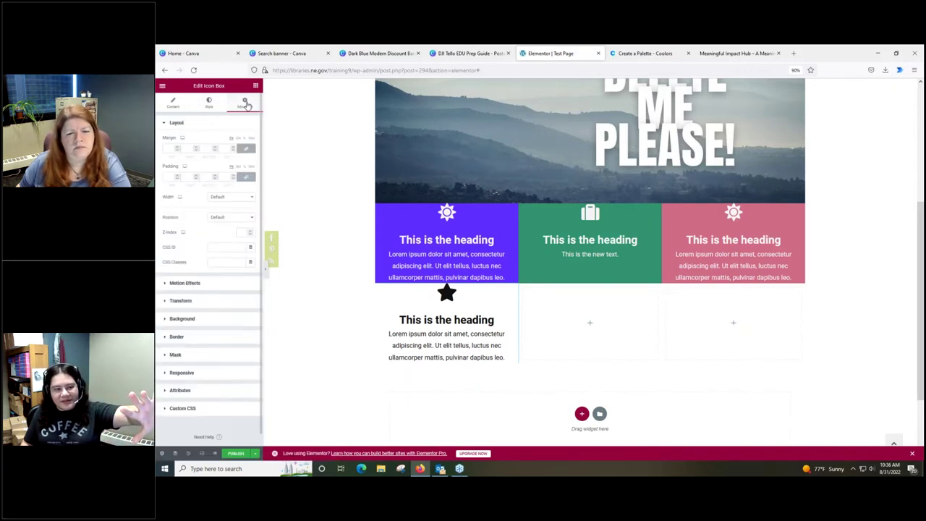
click(177, 319)
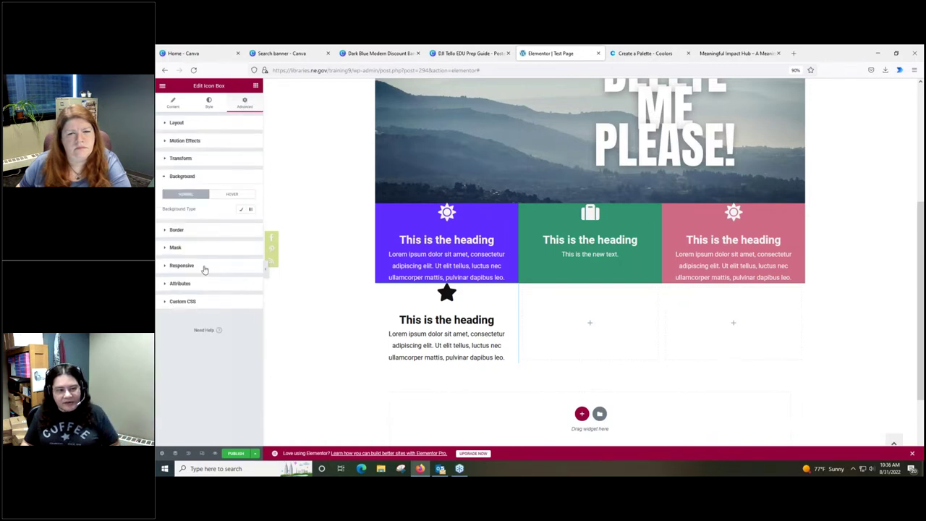
Step: Copy the Atomic Tangerine color code FAA275 from the Coolors palette and return to the Elementor test page
click(648, 55)
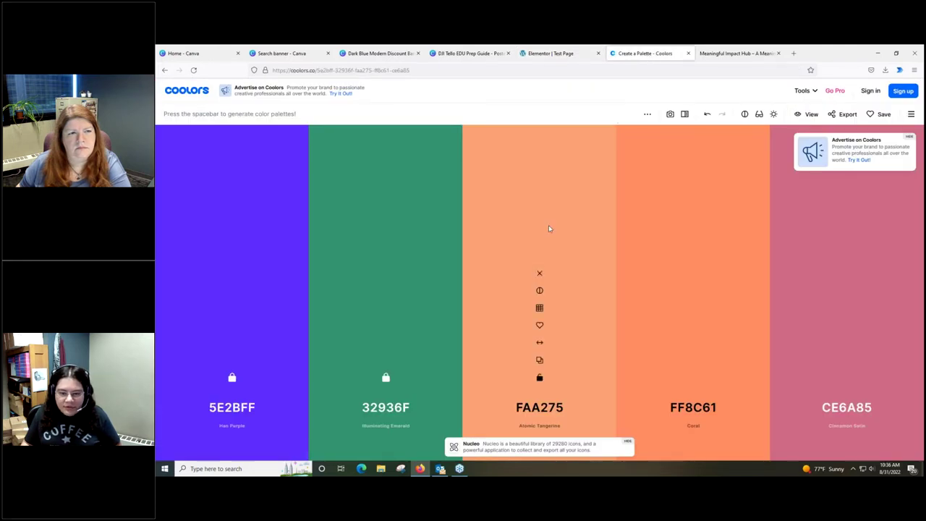
click(539, 361)
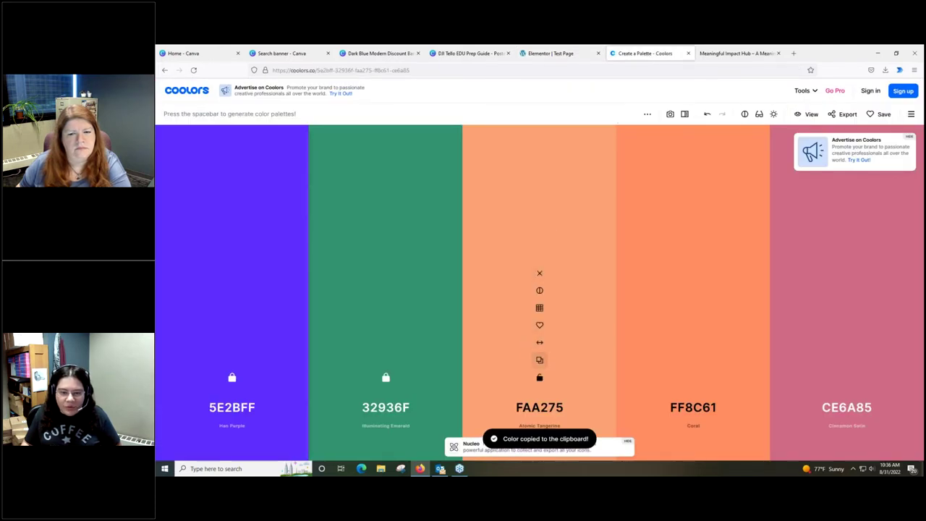
click(560, 54)
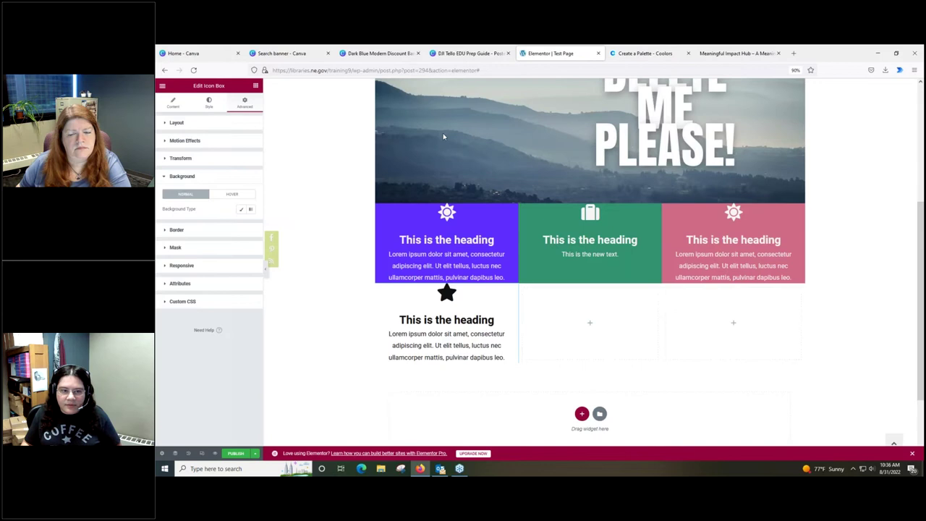
Step: Give the star icon box a classic background with the copied color FAA275
click(244, 210)
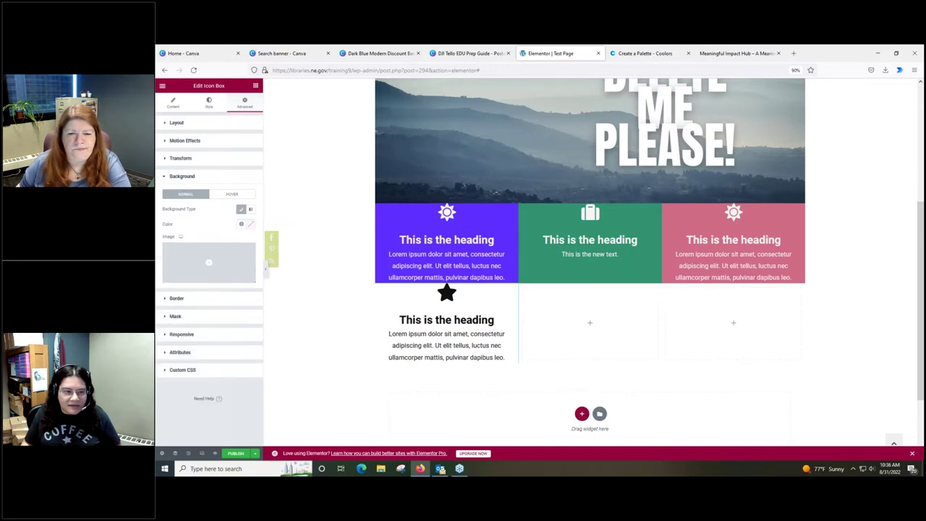
click(250, 225)
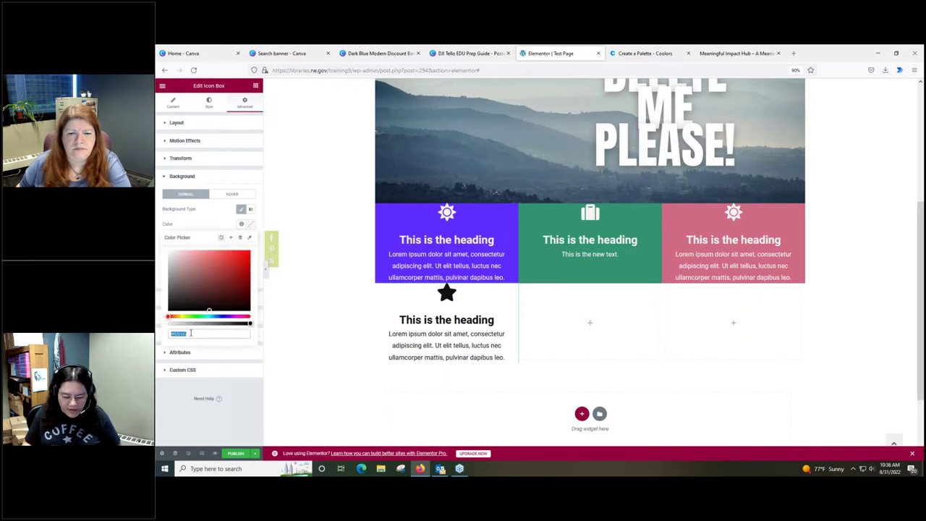
key(ctrl+v)
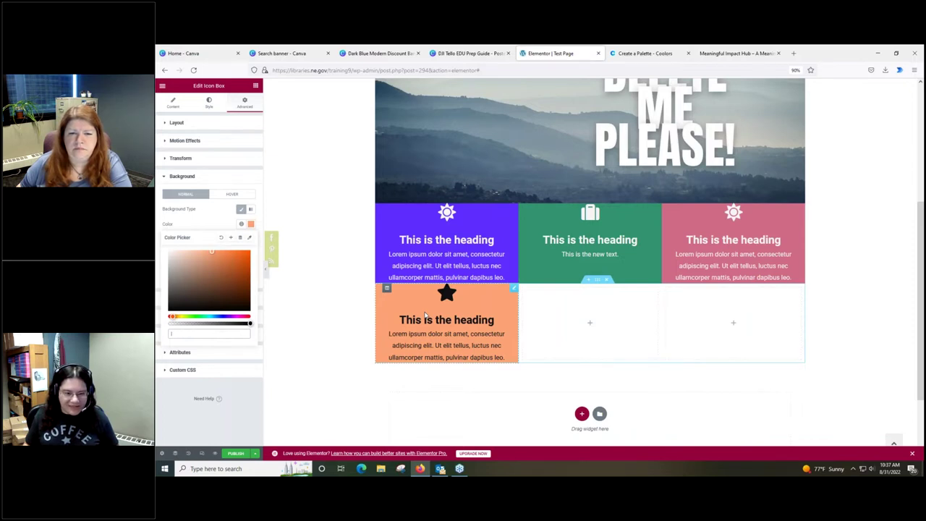
Step: Reset the background color of the star icon box to its default
key(ctrl+v)
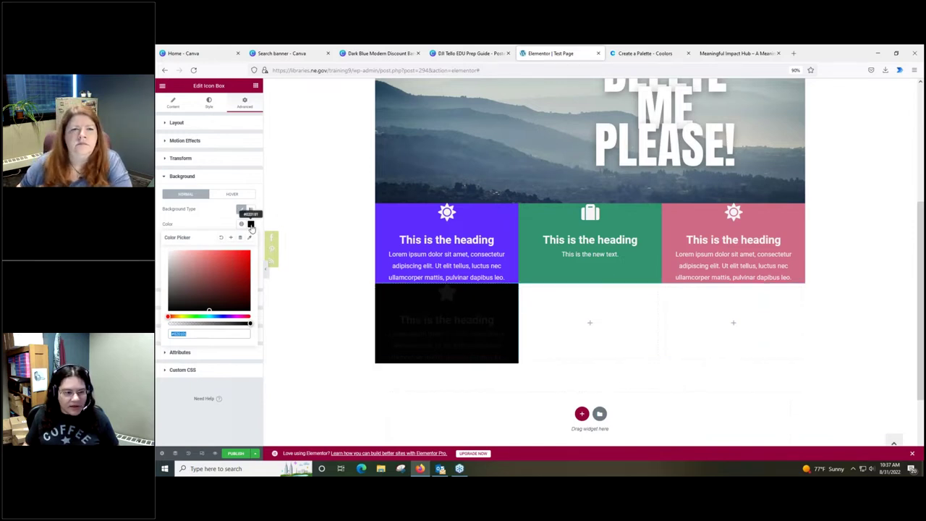
click(220, 238)
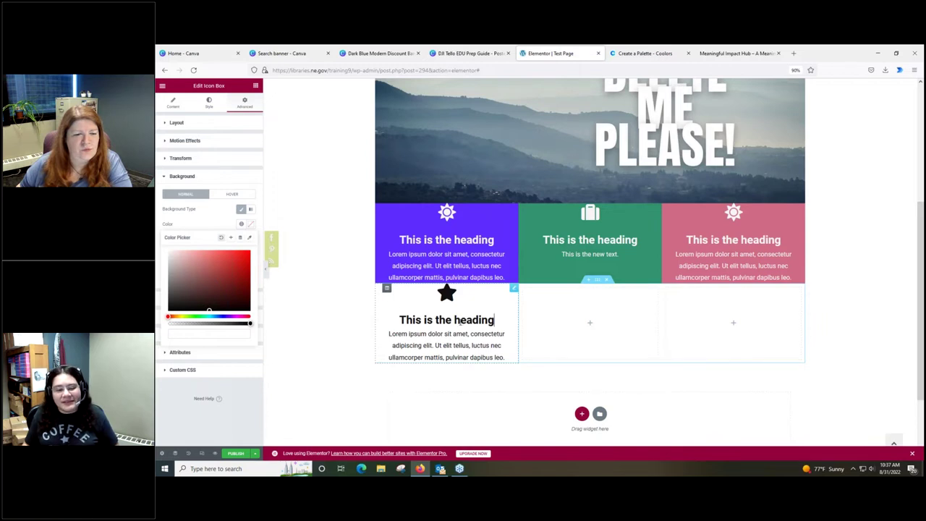
click(456, 337)
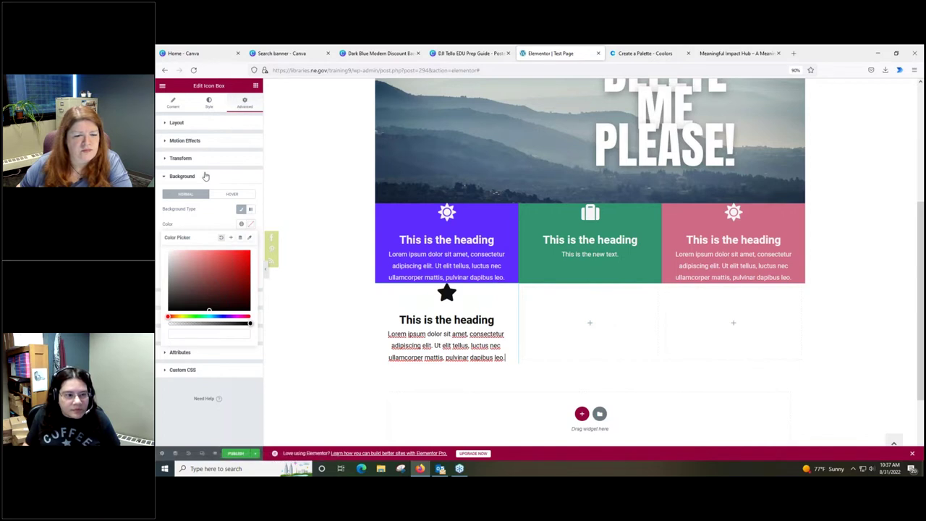
click(165, 180)
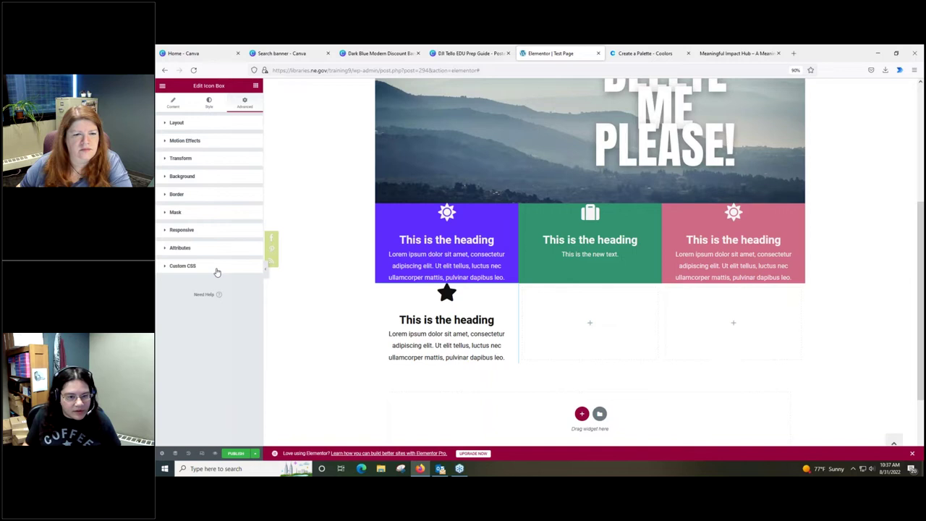
Step: Reapply the copied color FAA275 as the star icon box's background color
click(182, 176)
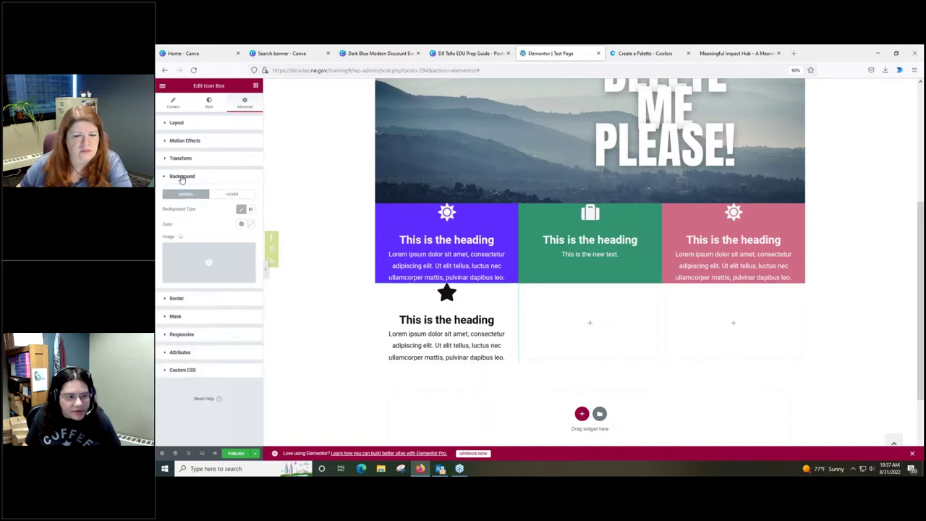
click(249, 226)
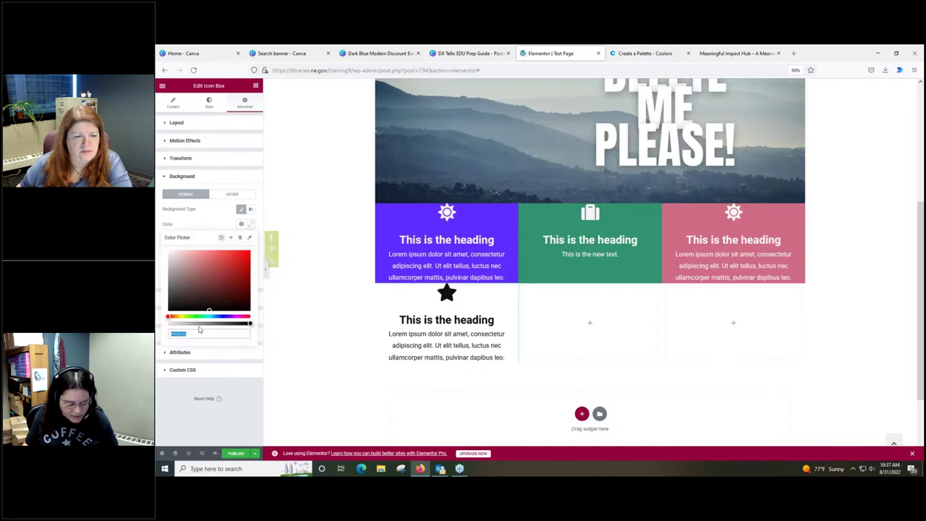
key(ctrl+v)
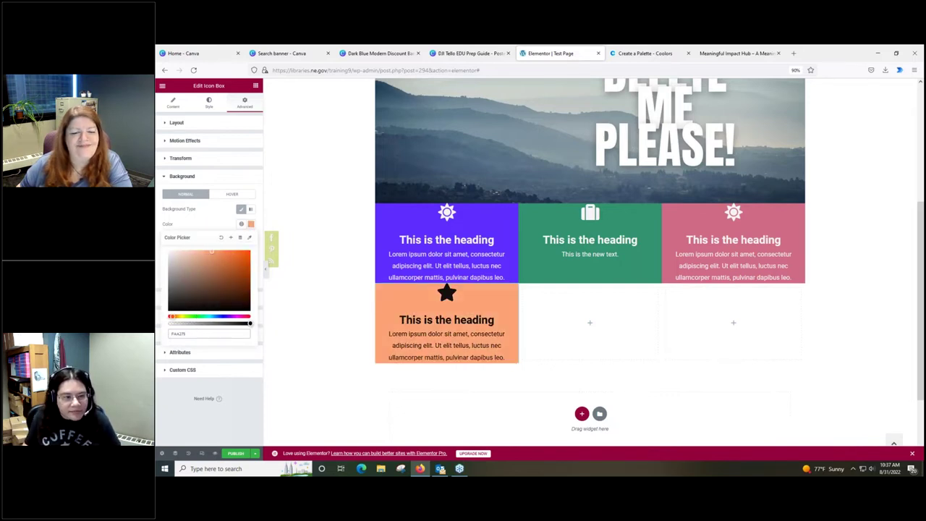
click(216, 177)
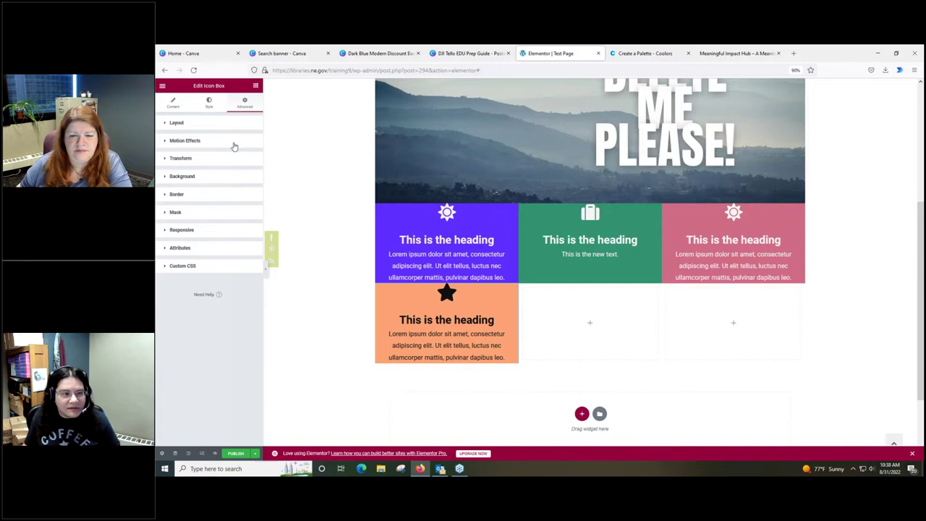
Step: Set the padding of the star icon box to 25 on all four sides
click(208, 104)
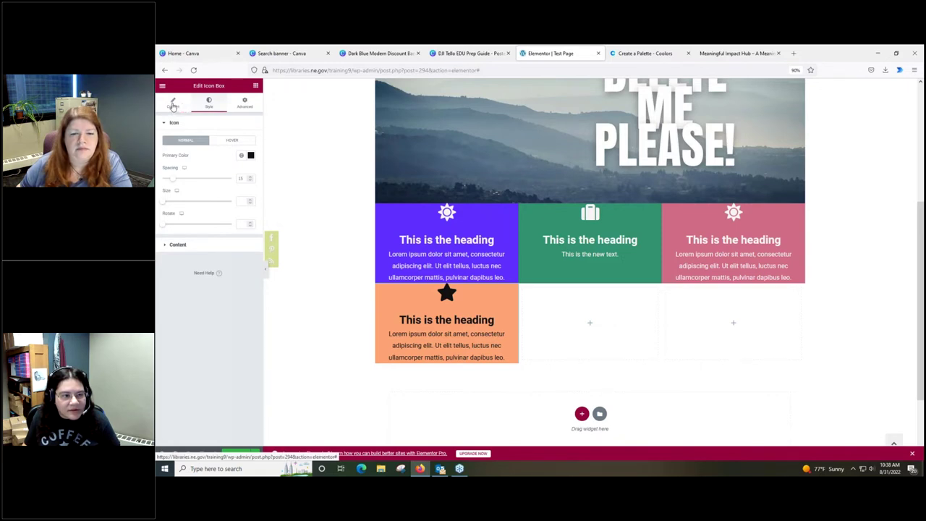
click(174, 107)
click(245, 103)
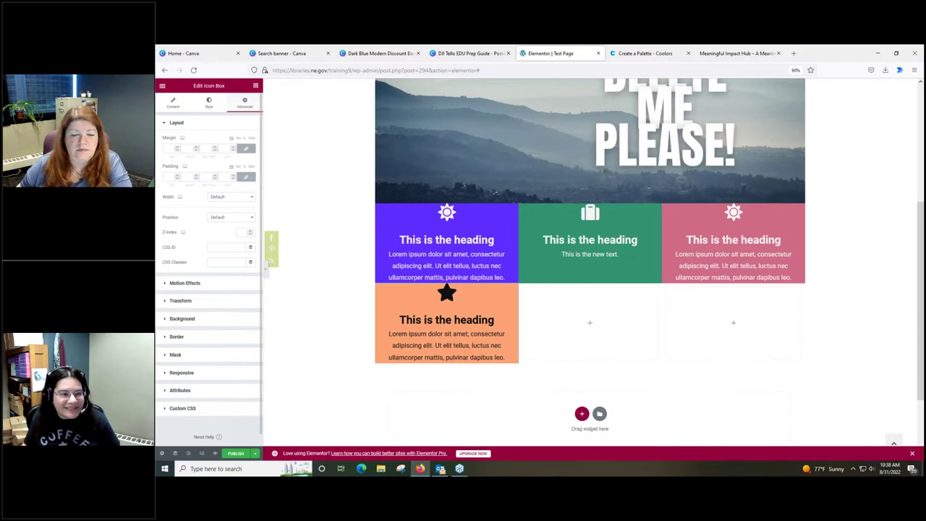
click(177, 176)
click(177, 176)
click(177, 177)
click(178, 177)
click(177, 176)
click(178, 177)
click(177, 176)
click(177, 176)
click(177, 176)
click(177, 177)
click(177, 176)
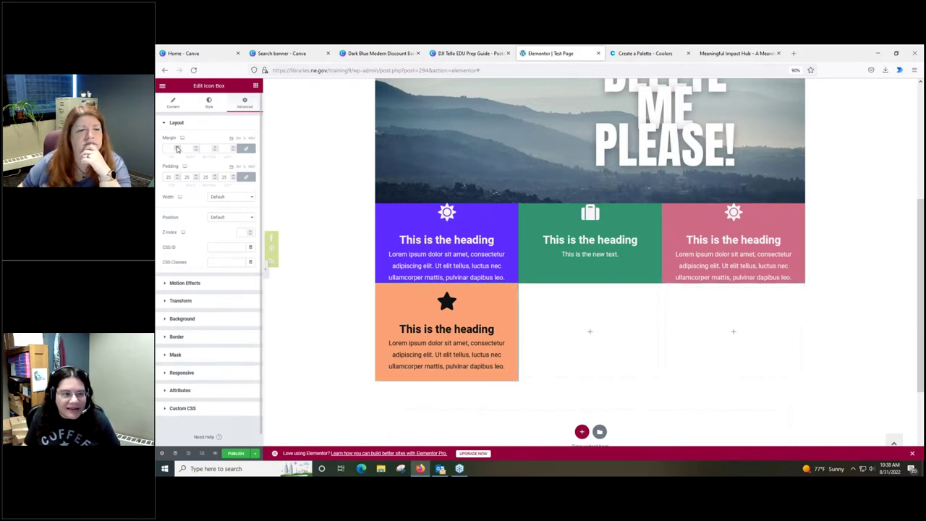
Step: Set the margin of the star icon box to 10 on all four sides
click(178, 147)
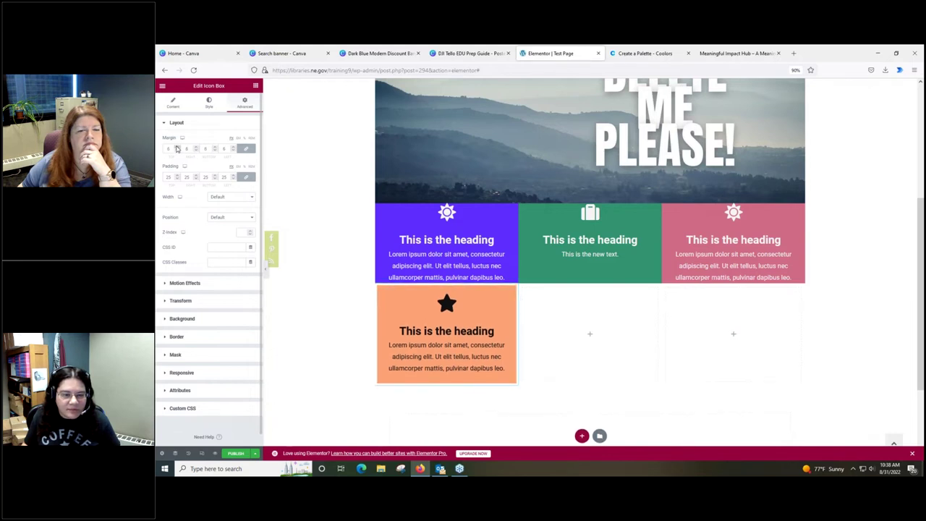
click(177, 148)
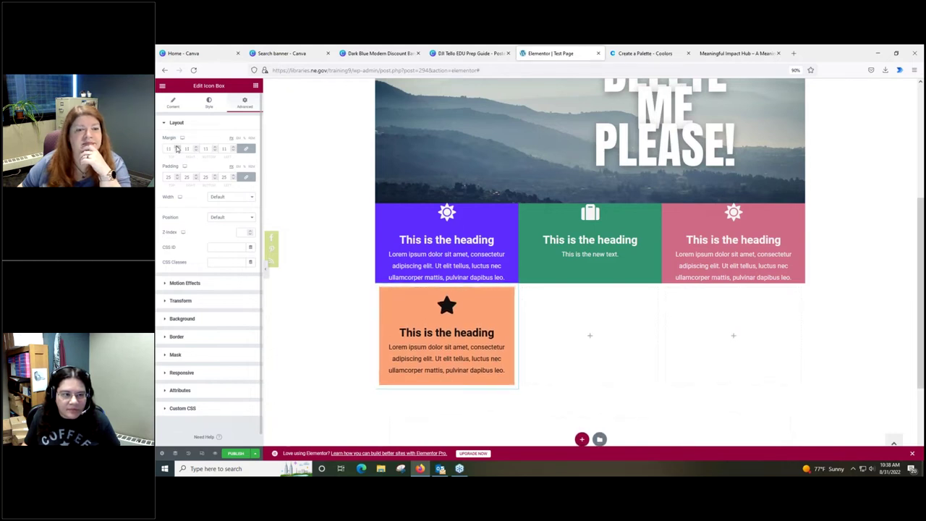
click(177, 150)
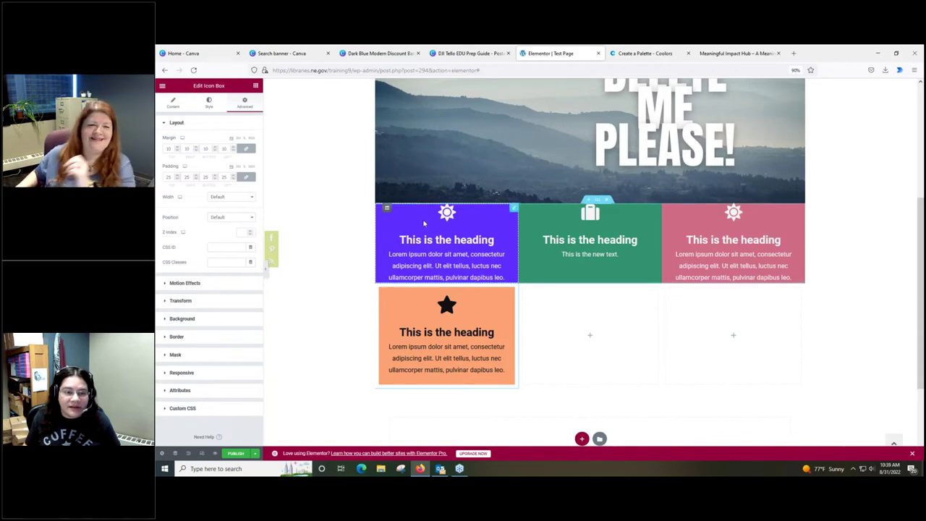
Step: Set the padding of the purple icon box in the first row to 20 on all four sides
click(447, 213)
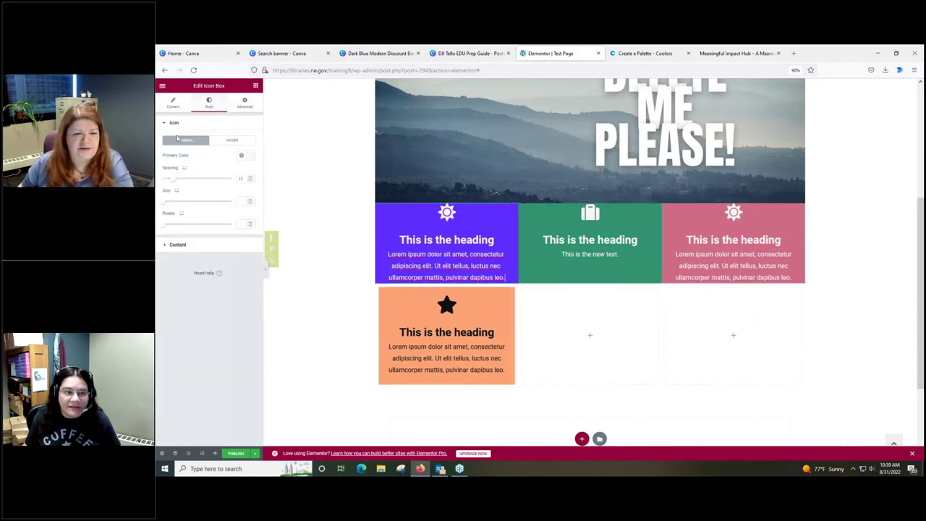
click(246, 102)
key(Up)
key(Up)
key(Up)
key(Up)
key(Up)
key(Up)
key(Up)
key(Up)
key(Up)
key(Up)
key(Up)
key(Up)
key(Up)
key(Up)
key(Up)
key(Up)
key(Up)
key(Up)
key(Up)
key(Up)
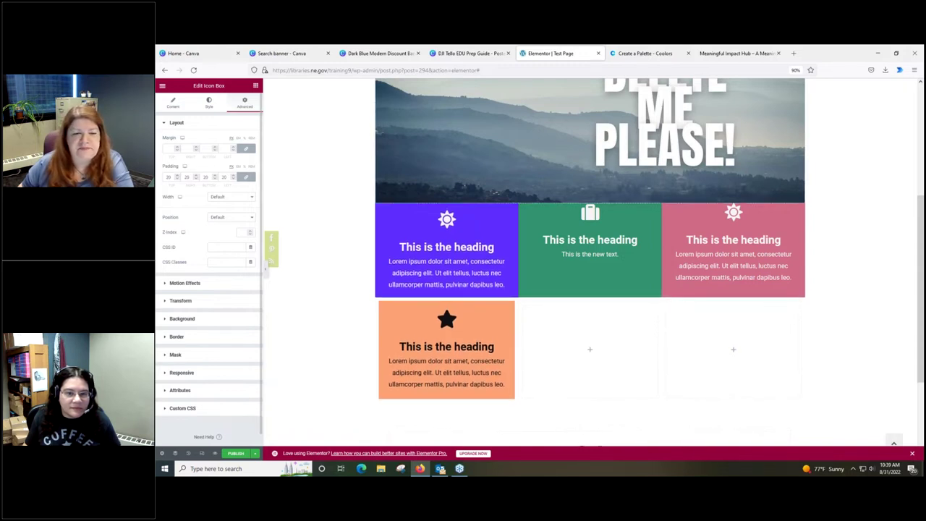
Step: Set the padding of the green suitcase icon box to 20 on all four sides
click(590, 279)
click(245, 104)
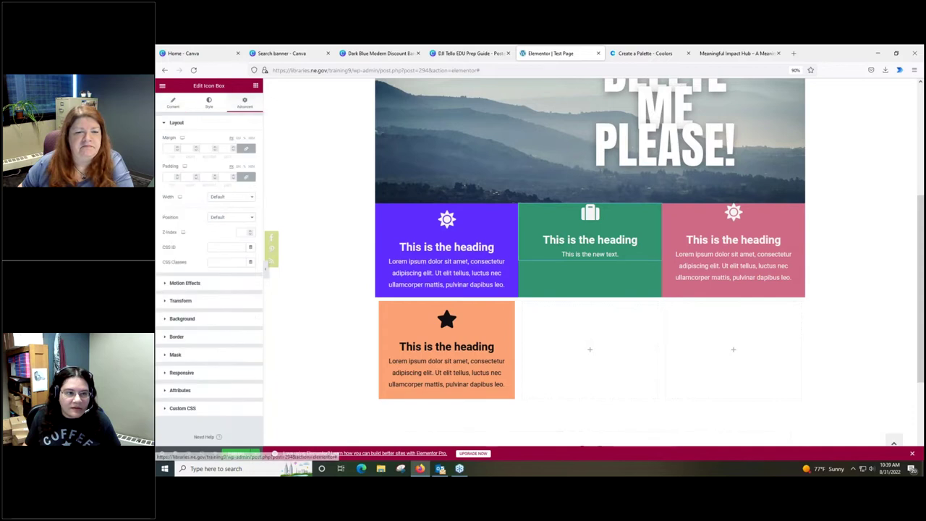
key(Up)
key(Up)
key(Up)
key(Up)
key(Up)
key(Up)
key(Up)
key(Up)
key(Up)
key(Up)
key(Up)
key(Up)
key(Up)
key(Up)
key(Up)
key(Up)
key(Up)
key(Up)
key(Up)
key(Up)
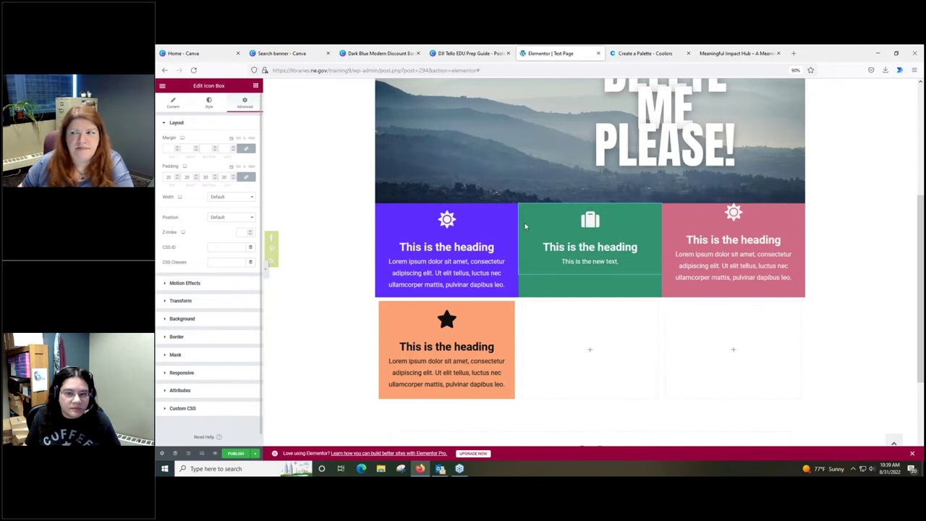
Step: Set the padding of the pink icon box in the first row to 20 on all four sides
click(407, 216)
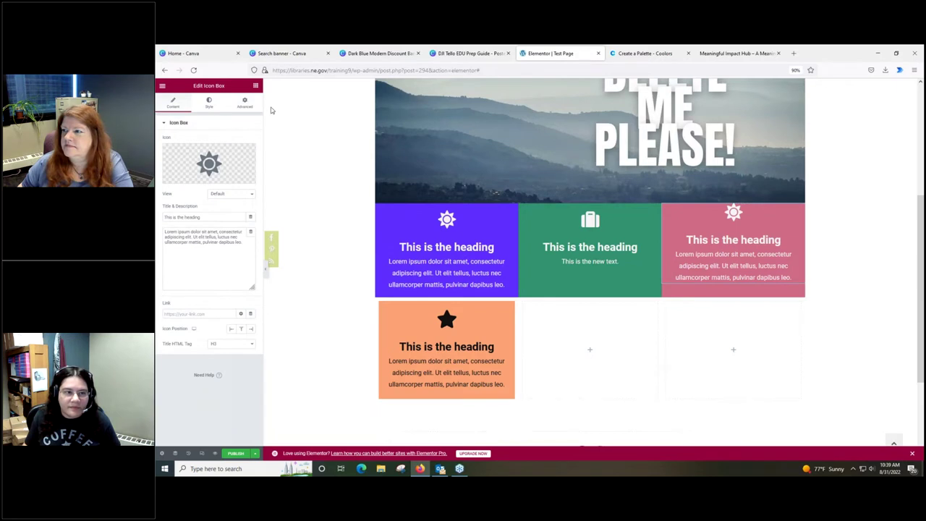
click(245, 103)
click(175, 176)
text(7)
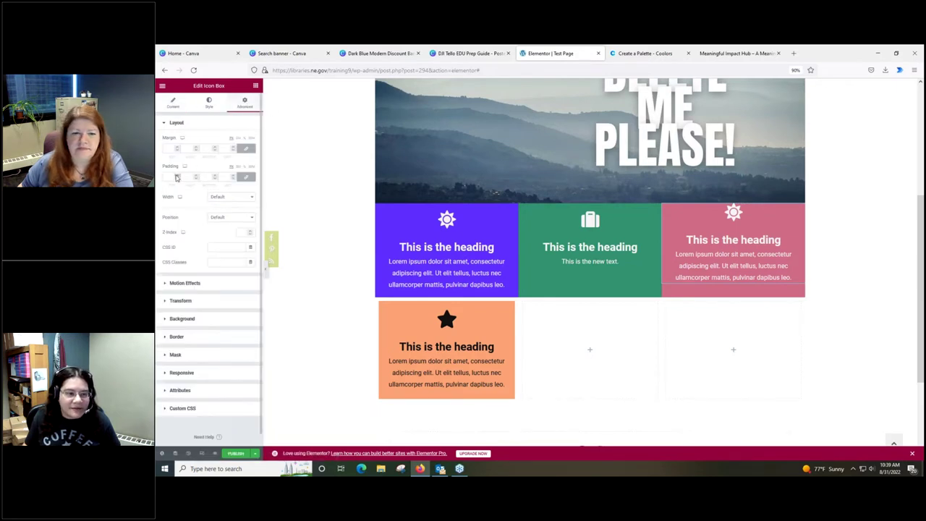
click(177, 175)
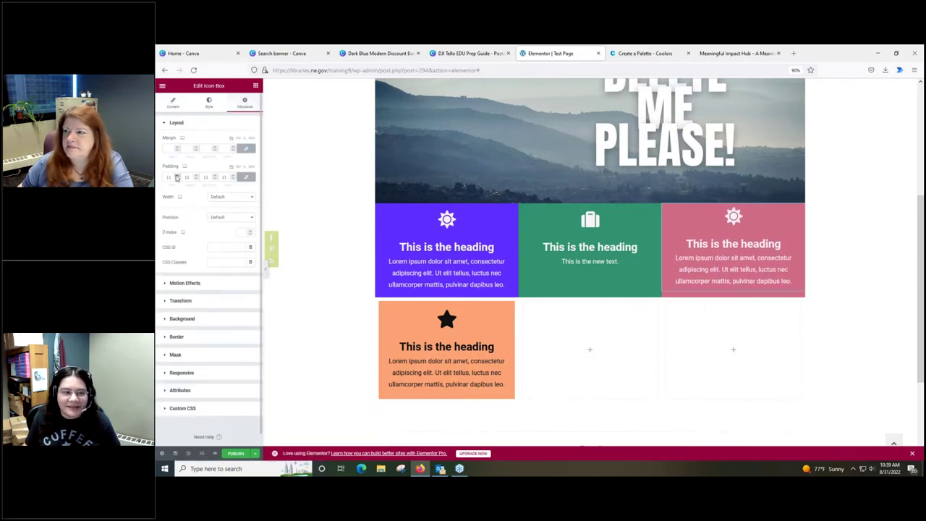
click(176, 177)
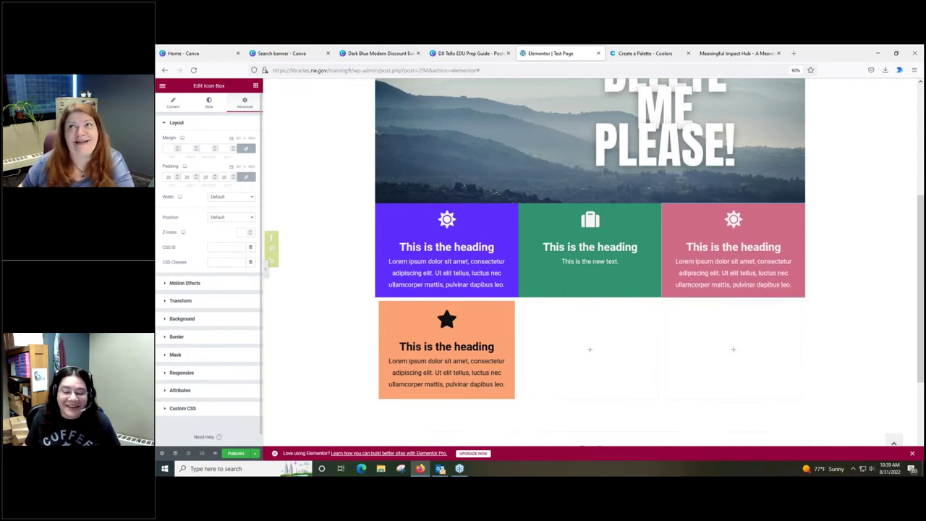
Step: Set the border radius of the star icon box to 15 on all four corners
click(450, 361)
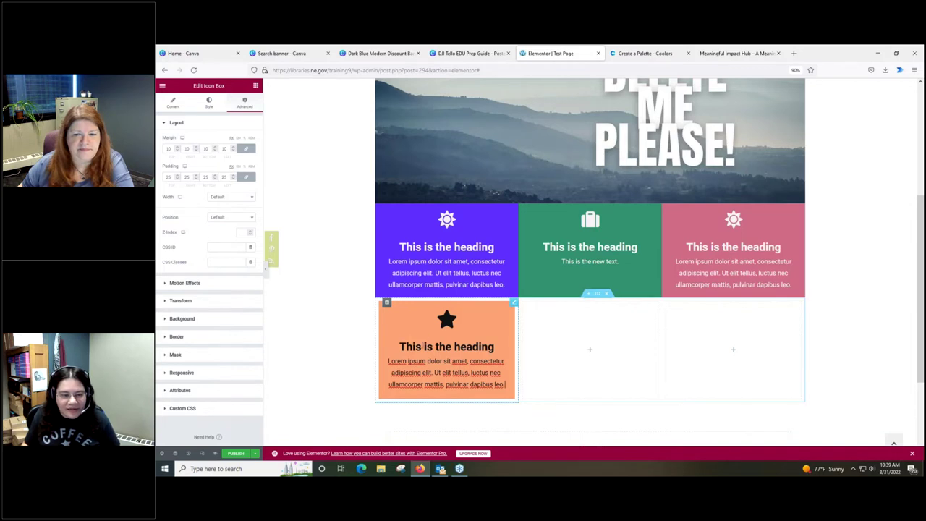
click(176, 338)
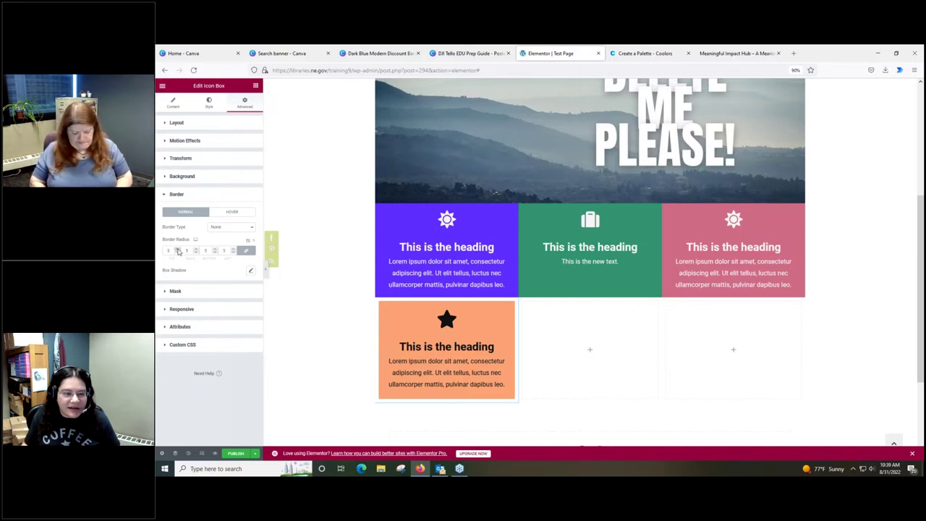
click(177, 249)
click(178, 249)
click(178, 249)
click(178, 249)
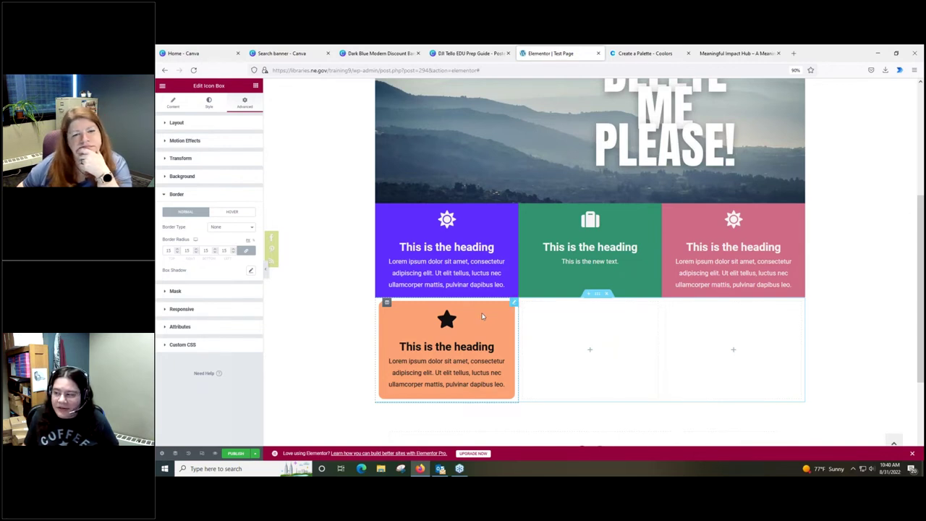
Step: Add a Button widget beneath the star icon box in the second row
click(591, 352)
click(188, 115)
text(button)
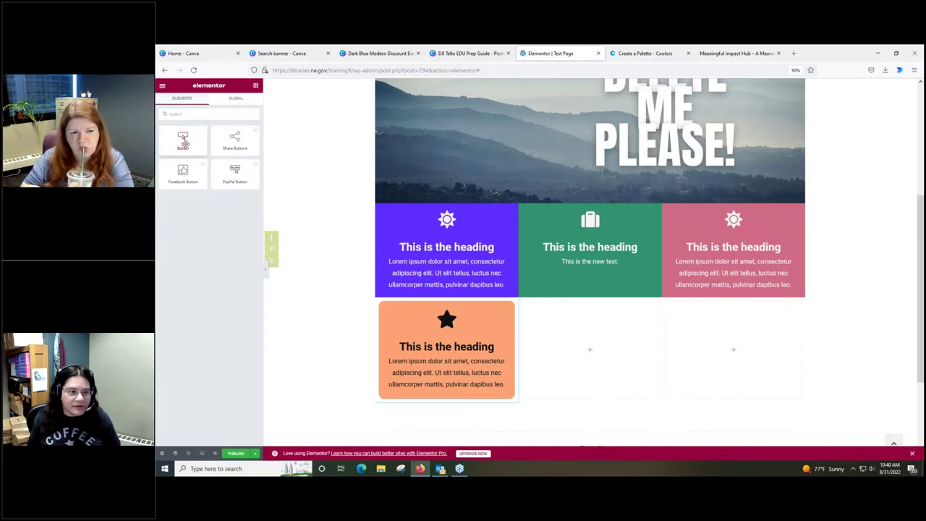
drag(184, 143, 441, 407)
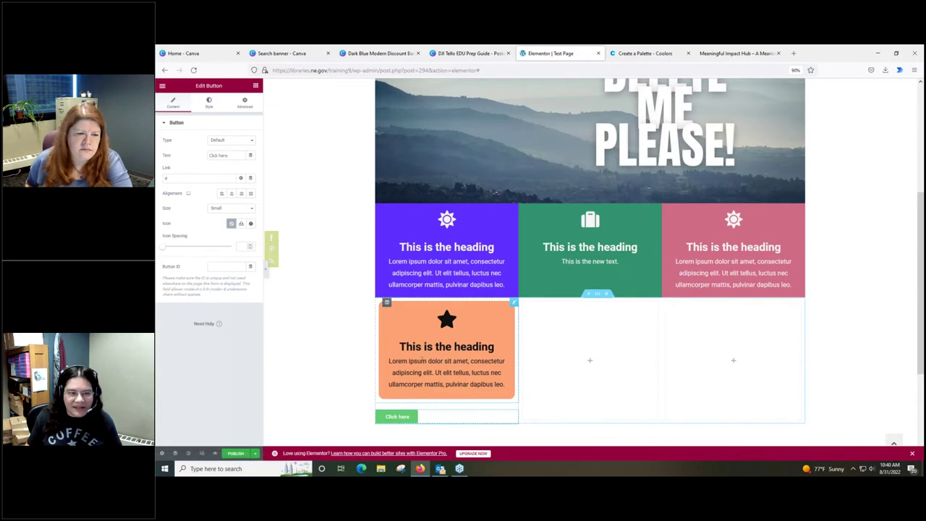
Step: Add a Button widget beneath the purple icon box in the first row
click(589, 360)
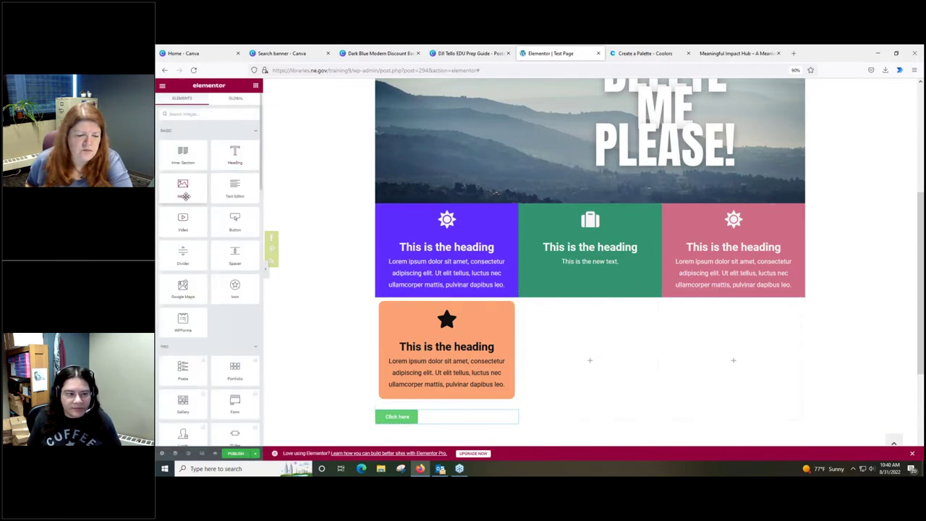
click(191, 114)
text(button)
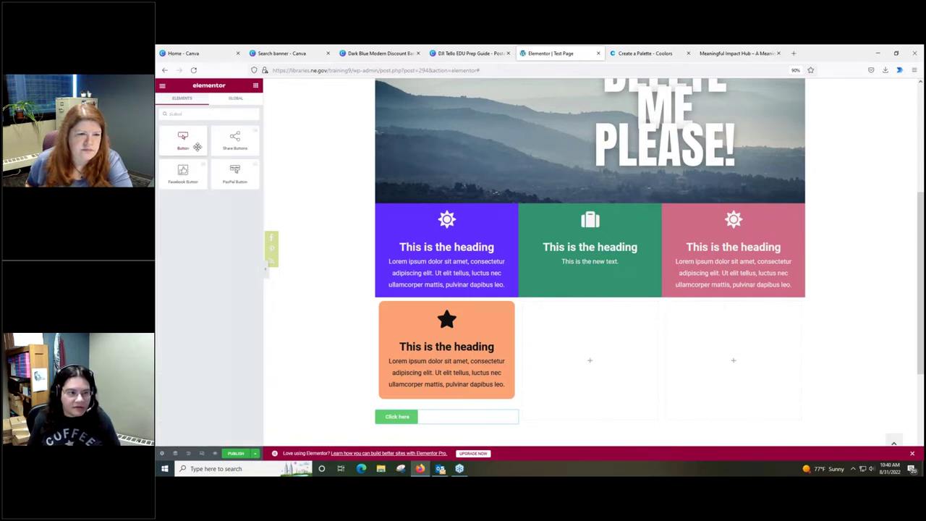
drag(193, 143, 449, 290)
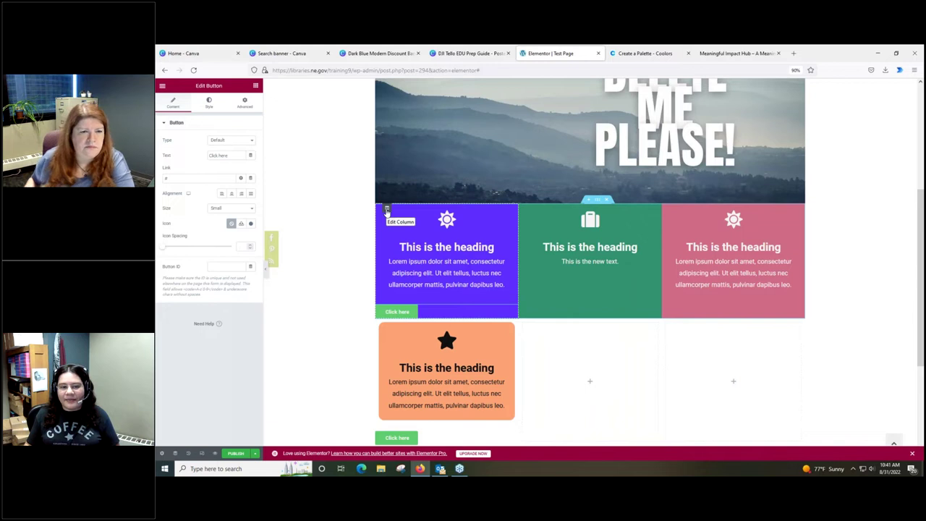
Step: Center the button in the purple column and set its padding to 18 on all four sides
drag(388, 209, 434, 239)
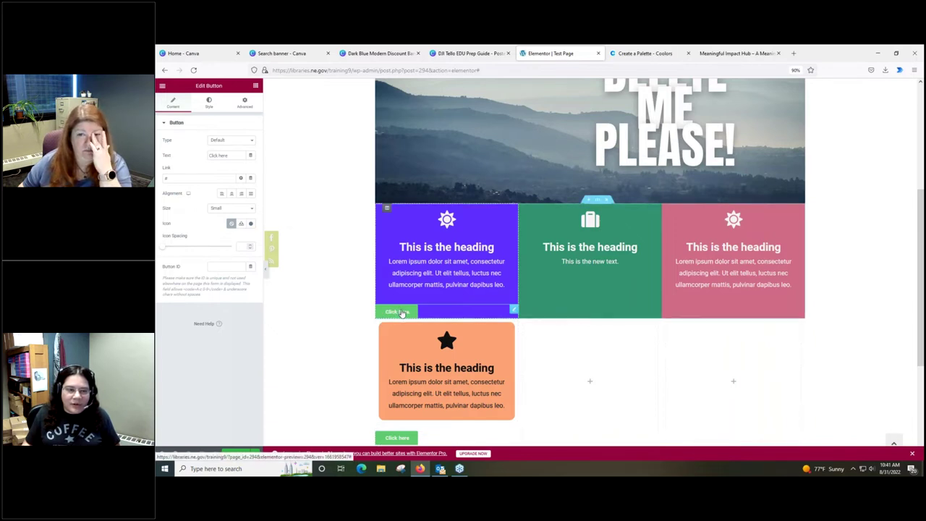
click(231, 194)
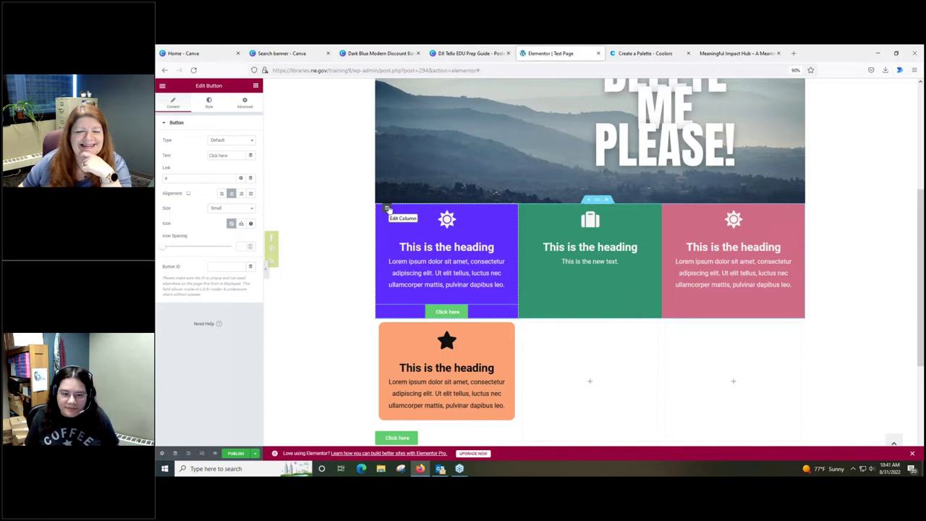
click(244, 105)
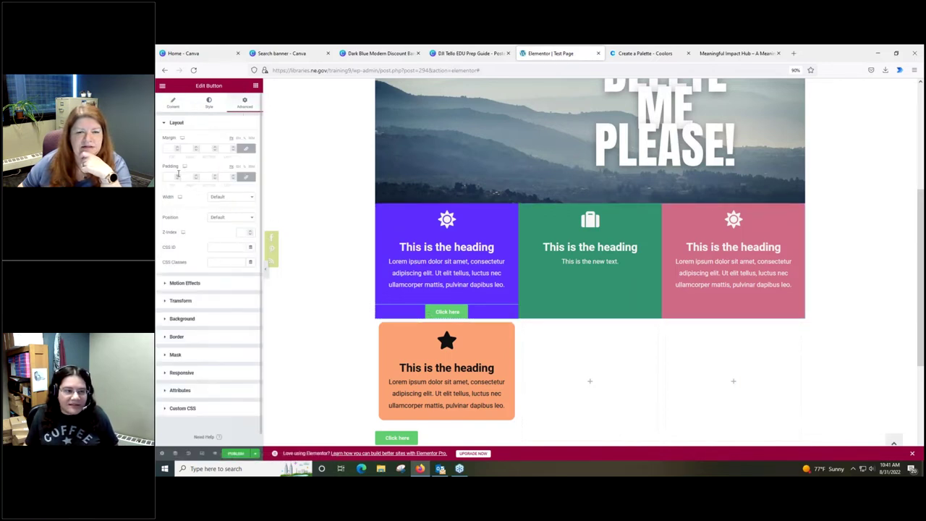
drag(178, 177, 178, 177)
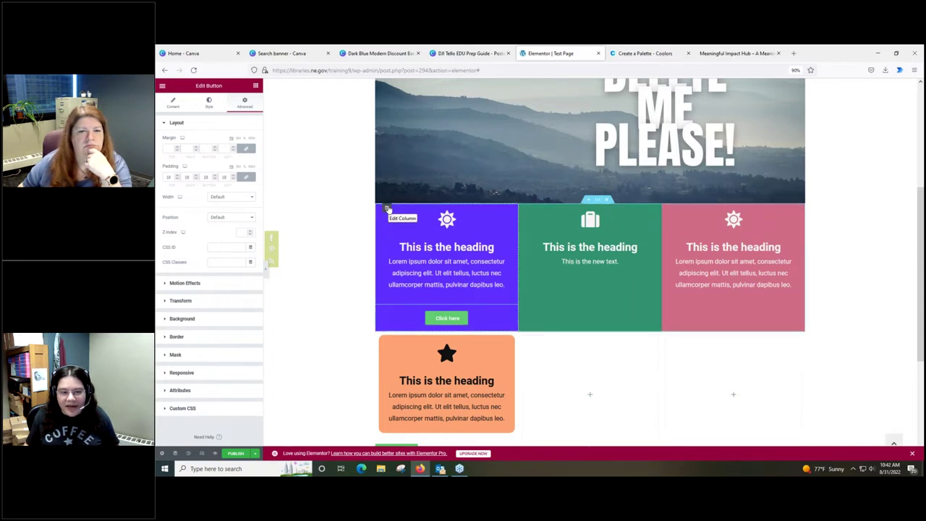
Step: Set the margin of the purple column that holds the icon box and button to 15 on all four sides
click(388, 209)
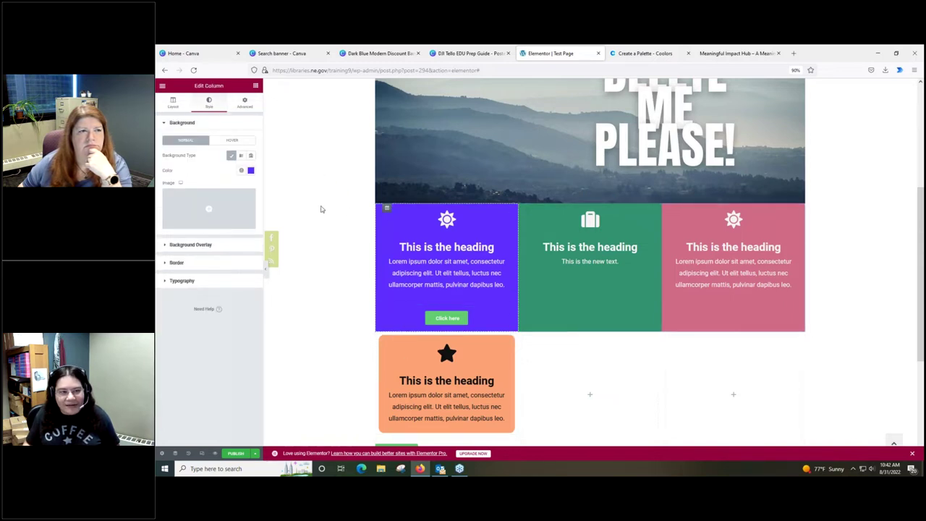
click(244, 104)
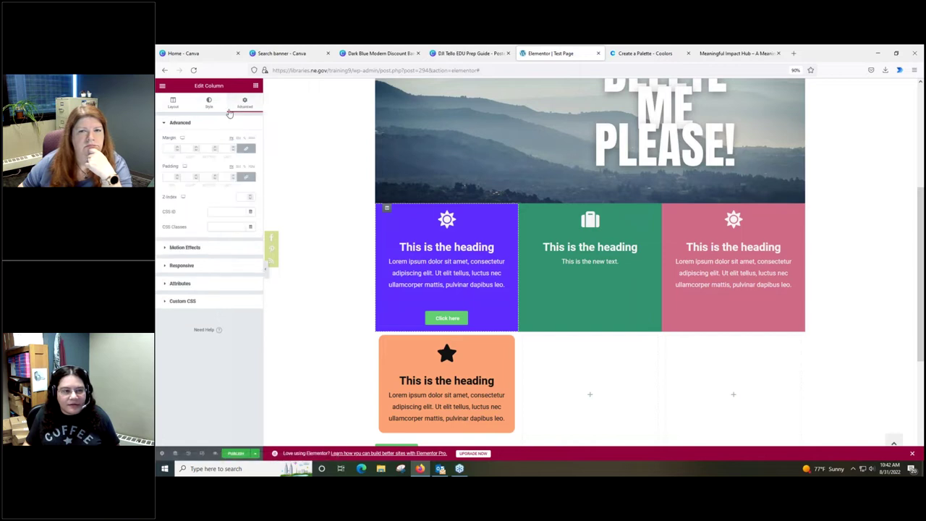
click(176, 148)
text(10)
click(176, 147)
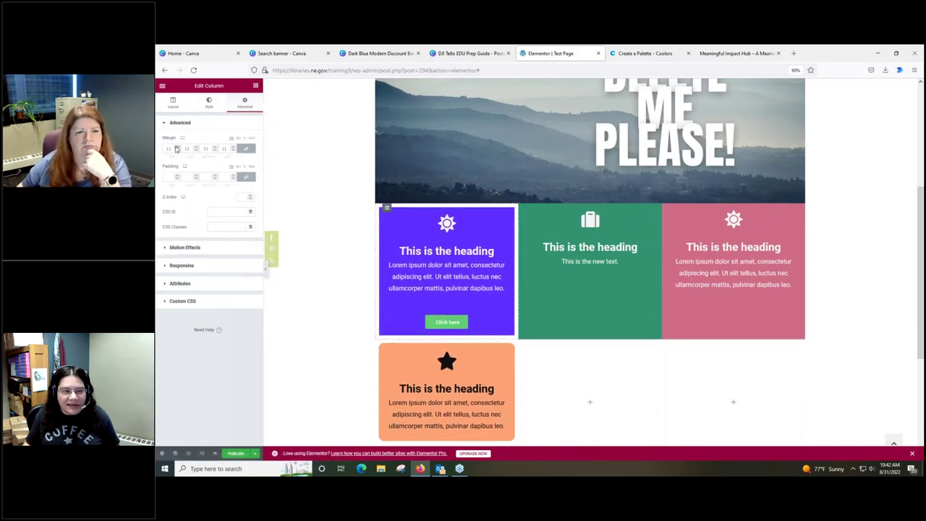
click(176, 148)
click(176, 147)
click(176, 148)
click(176, 147)
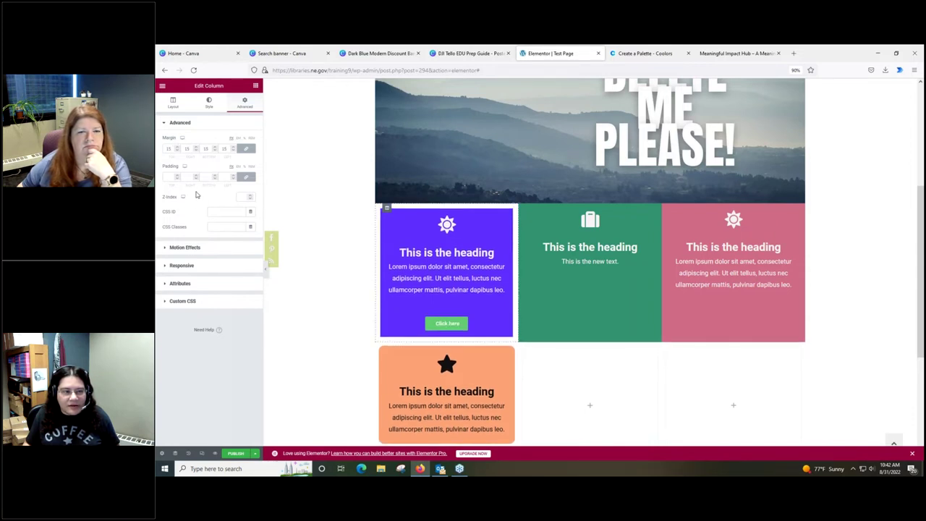
Step: Set the border radius of the purple column to 15 on all four corners
click(209, 104)
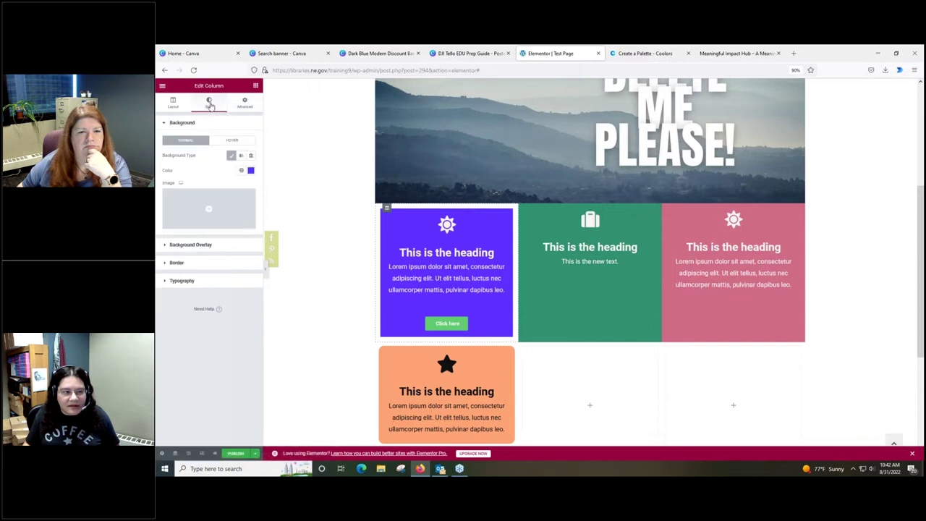
click(178, 263)
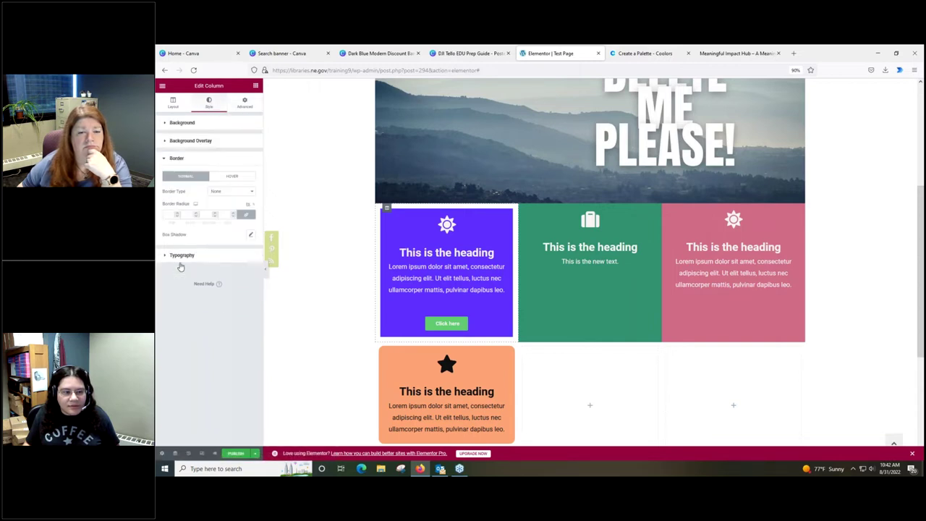
double_click(178, 215)
text(12)
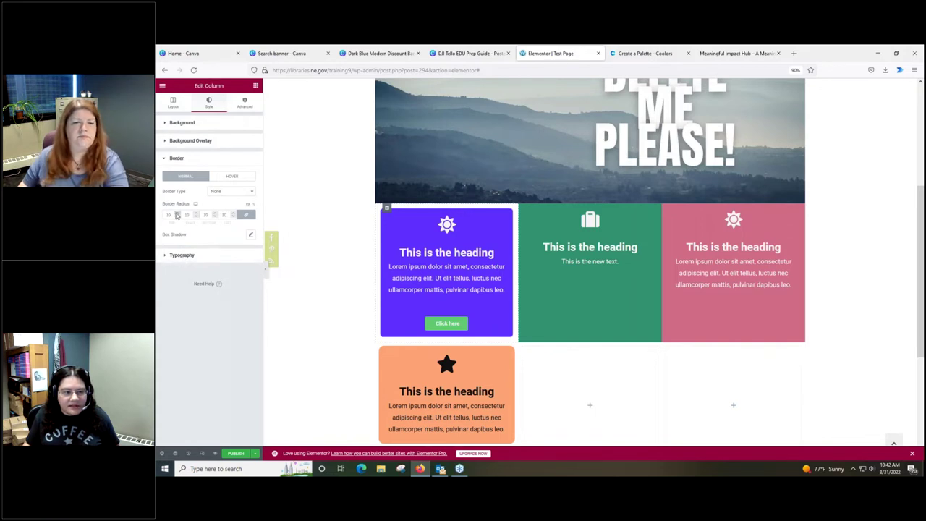
click(178, 213)
click(177, 214)
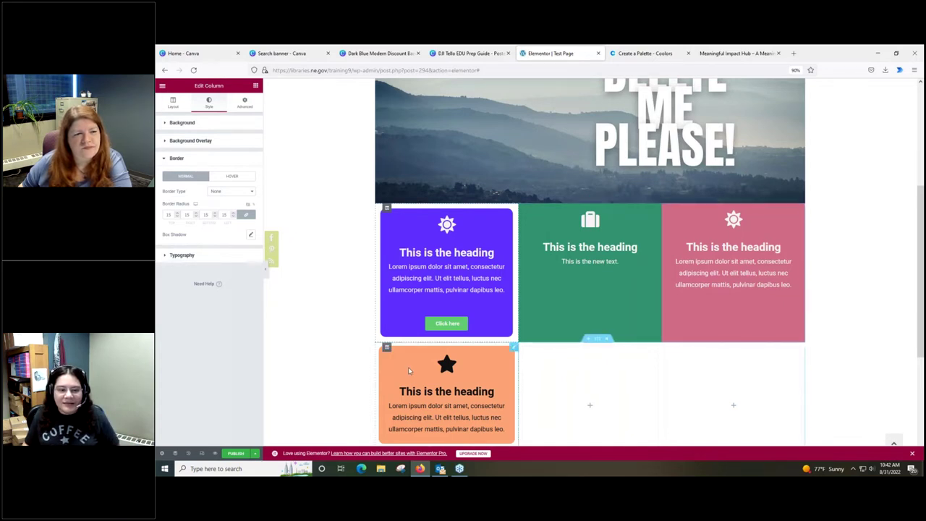
click(495, 358)
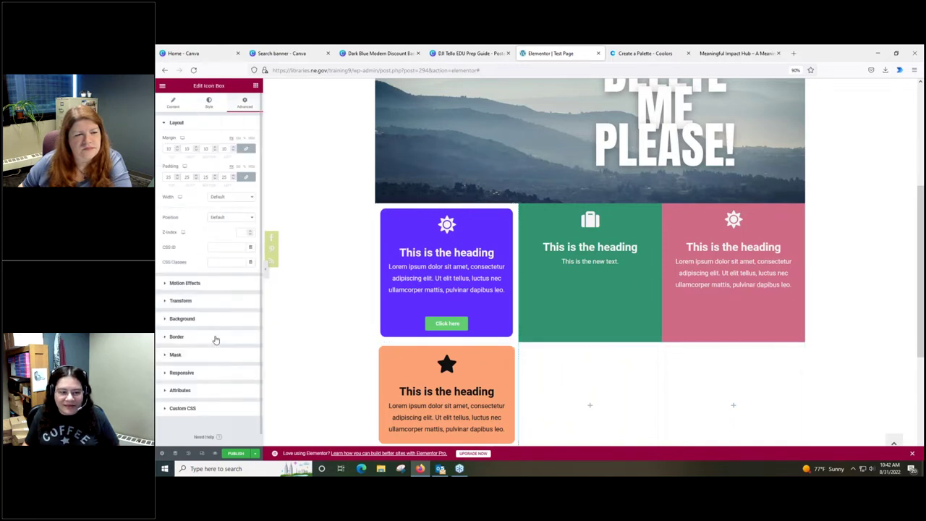
click(387, 209)
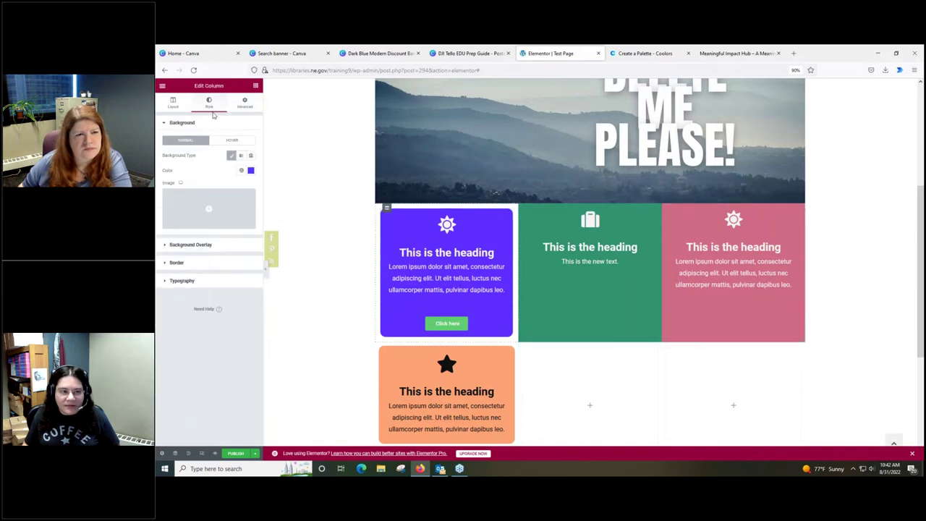
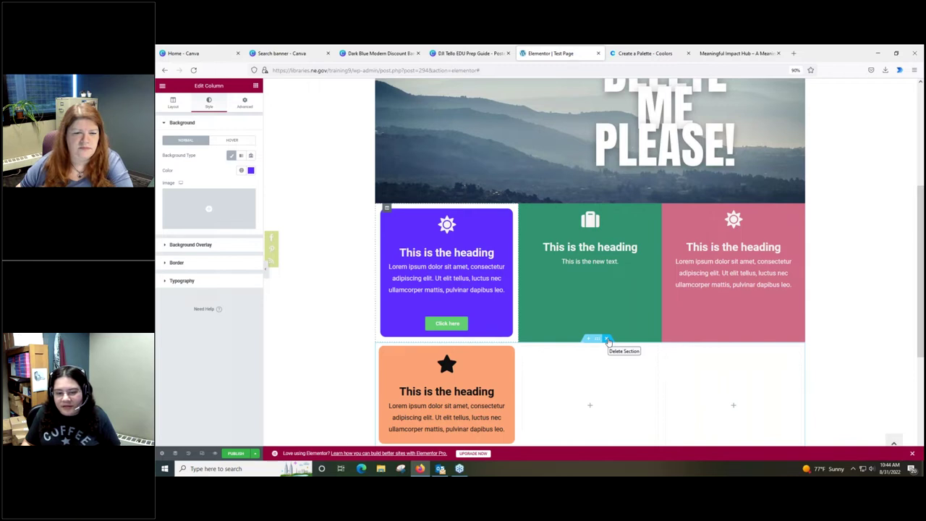
click(609, 341)
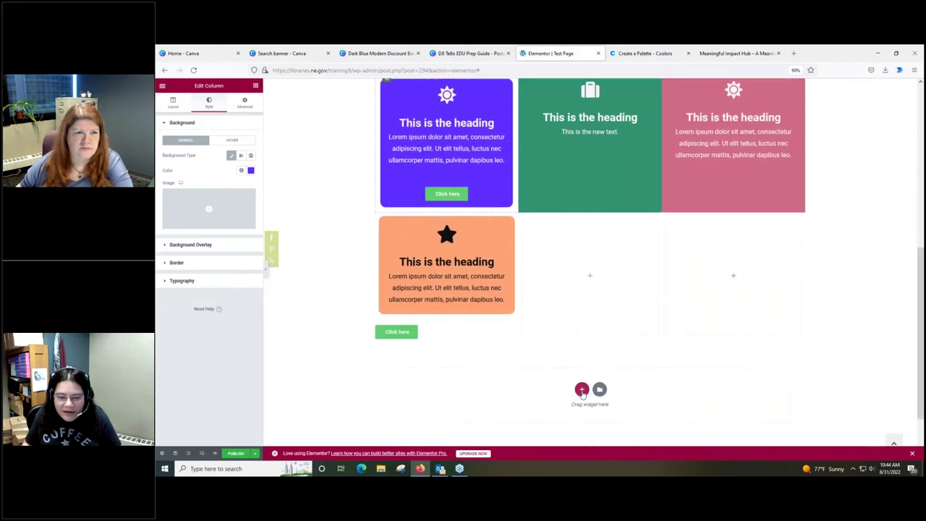
Step: Add a single-column section below the star icon box row and place a Spacer widget in it
click(582, 390)
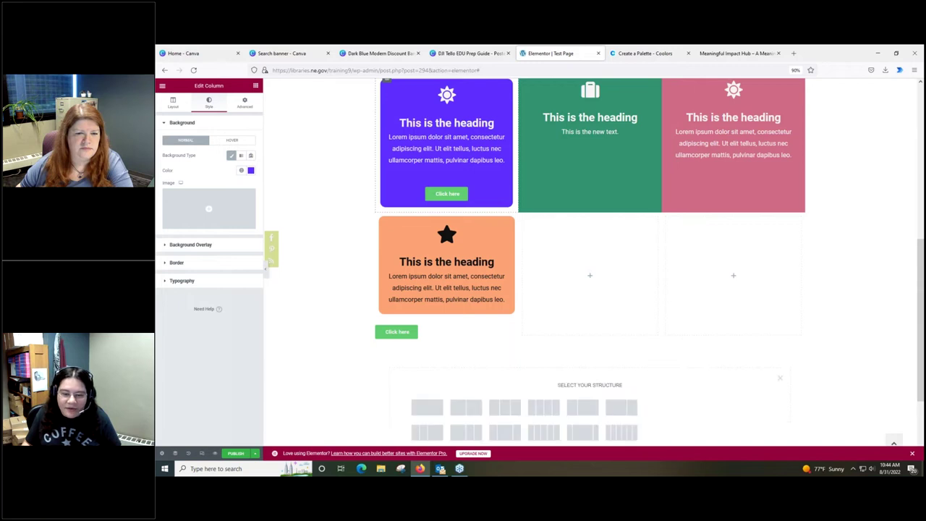
click(424, 409)
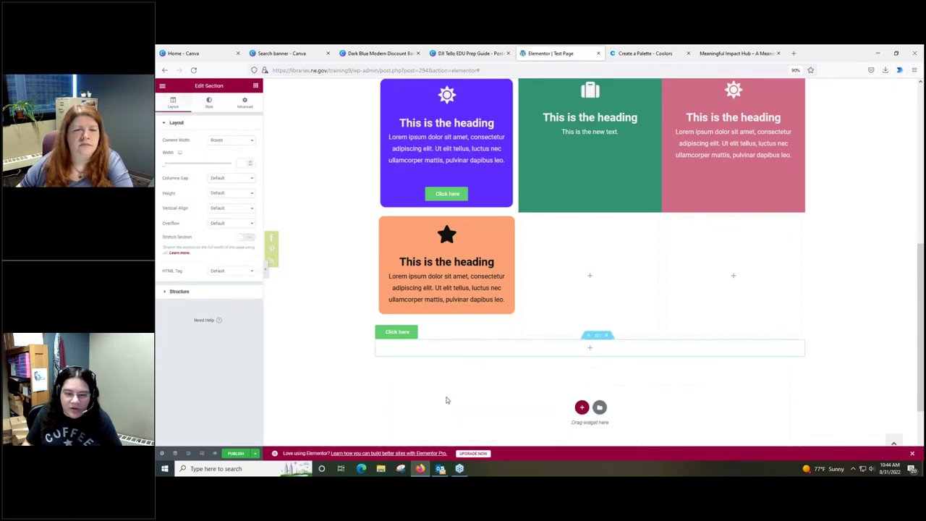
click(591, 351)
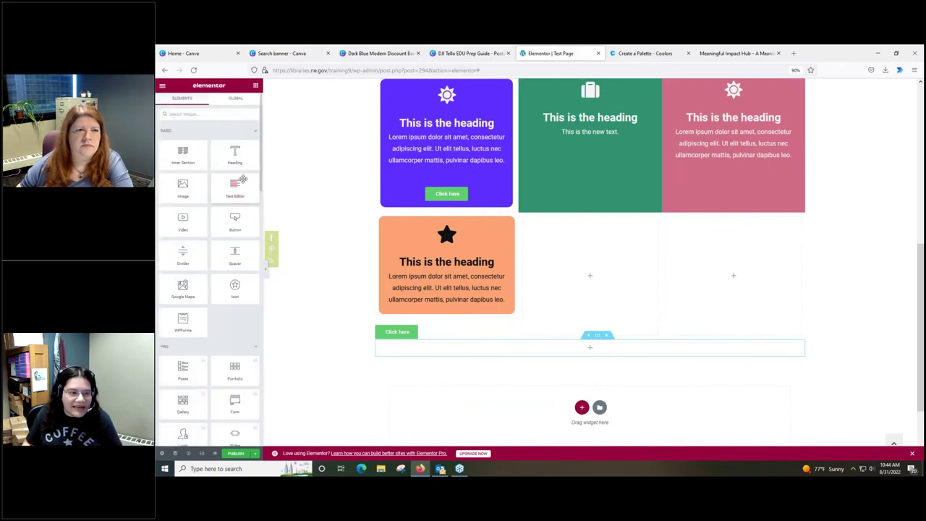
drag(262, 151, 265, 183)
scroll(210, 252, up, 5)
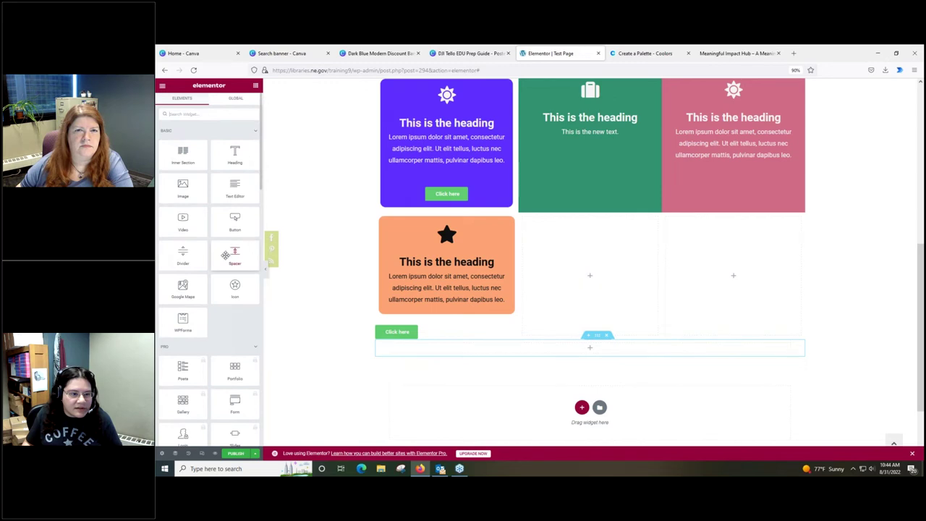
drag(226, 255, 511, 349)
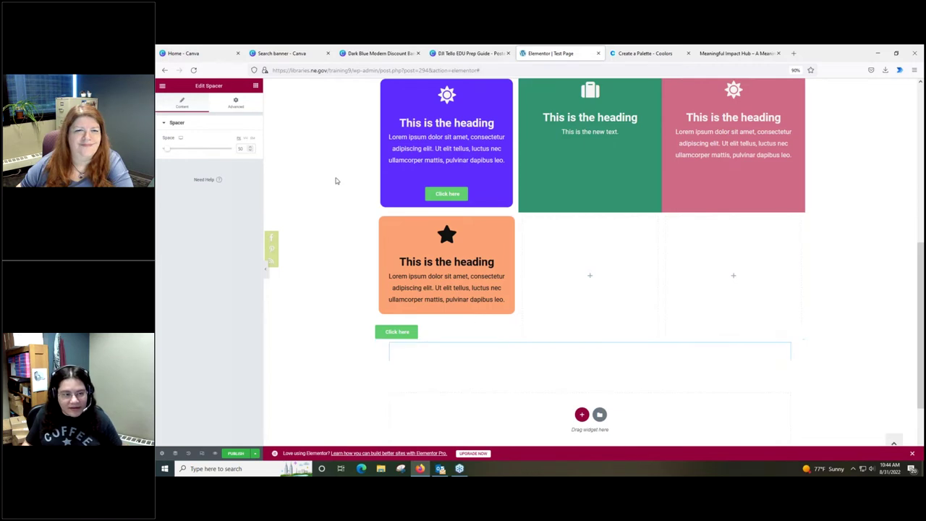
Step: Set the spacer's height to 100
click(250, 147)
click(251, 147)
click(250, 148)
click(250, 147)
click(251, 148)
click(251, 147)
click(250, 148)
click(250, 148)
click(251, 147)
click(251, 148)
click(250, 148)
click(250, 147)
click(250, 148)
click(250, 148)
double_click(244, 148)
text(100)
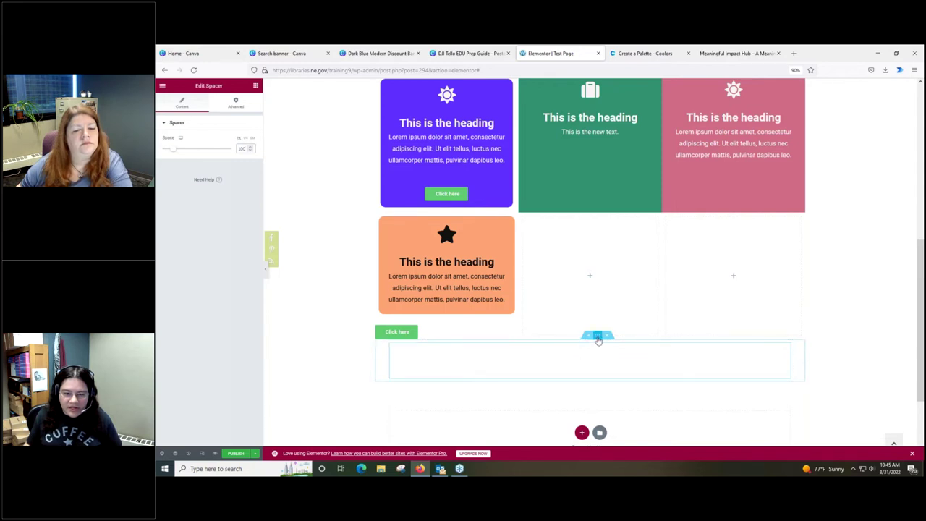
Step: Set the spacer section's content width to Full Width and its columns gap to No Gap
click(598, 337)
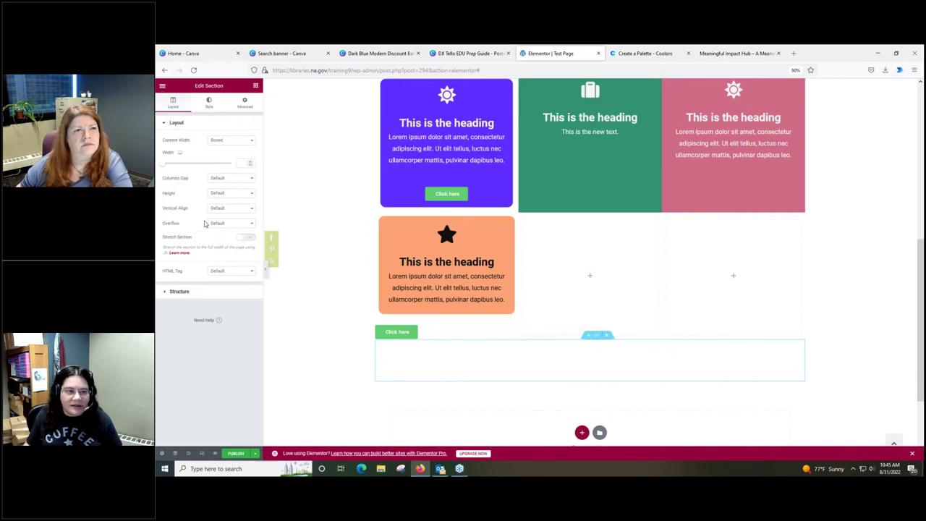
click(215, 143)
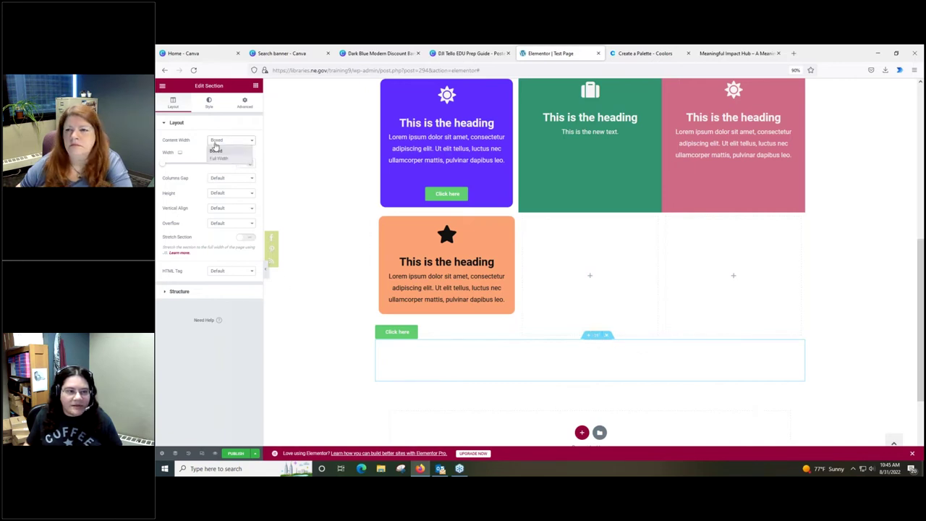
click(218, 158)
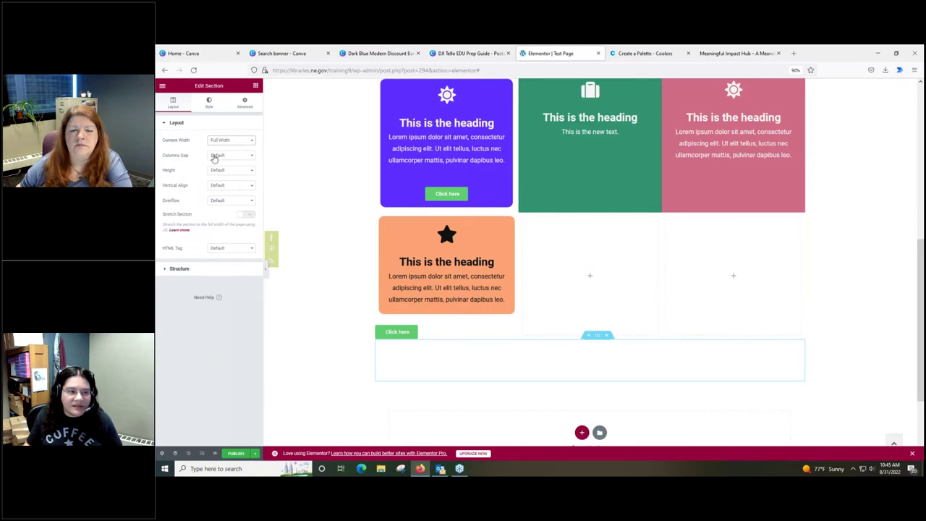
click(217, 155)
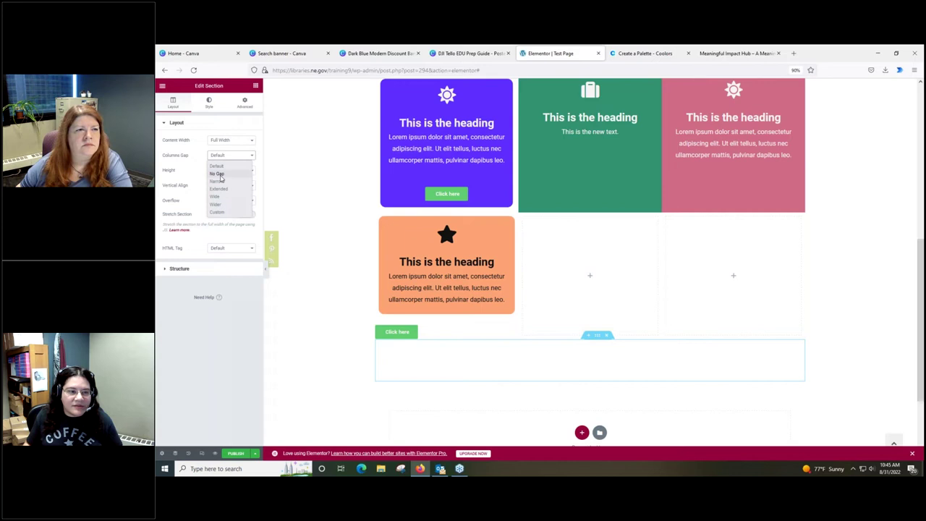
click(217, 174)
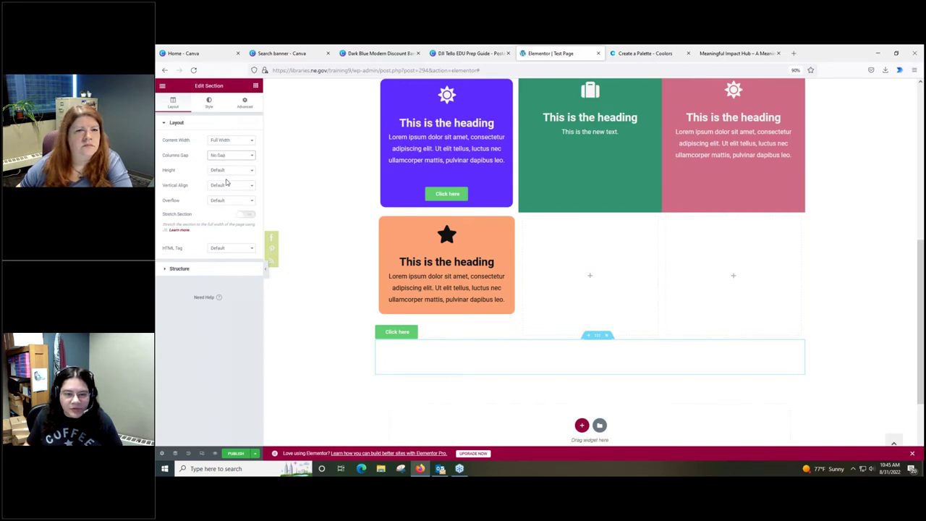
Step: Give the spacer a classic background in the Illuminating Emerald green, 32936F, copied from the Coolors palette
click(600, 355)
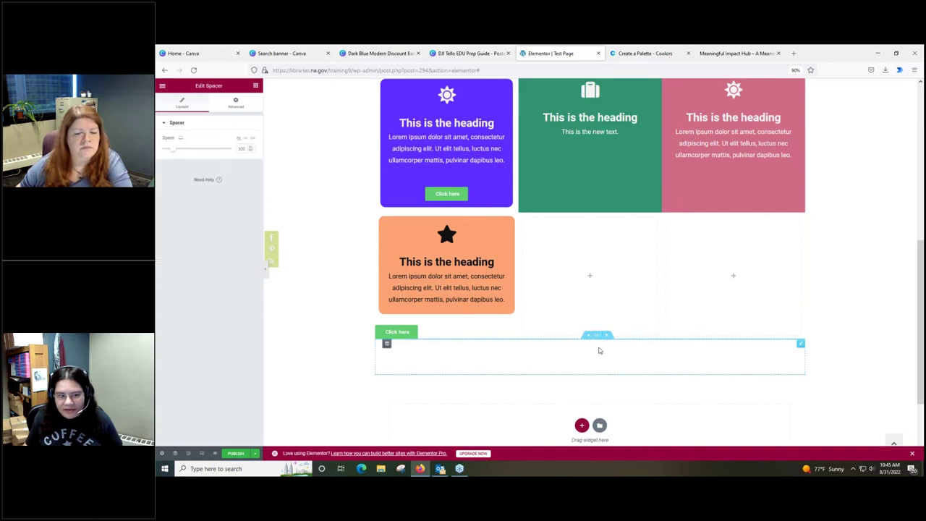
click(236, 106)
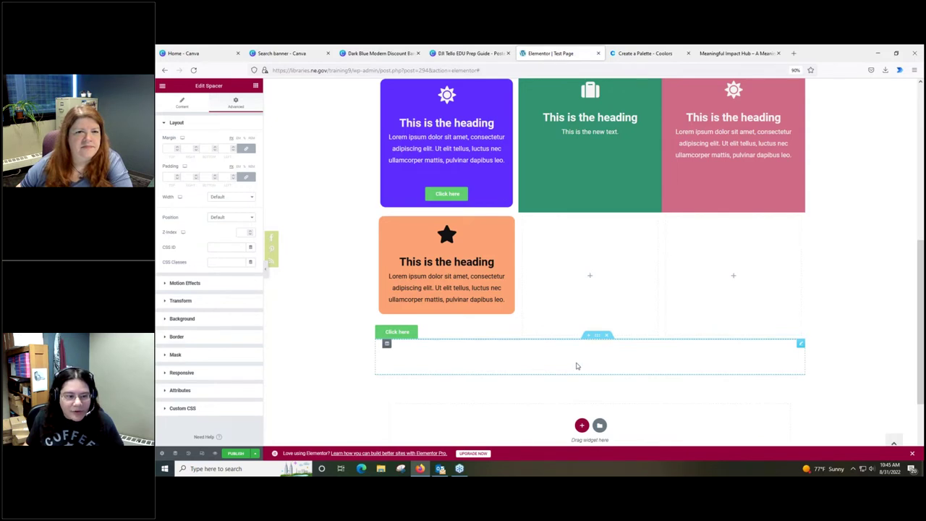
click(177, 318)
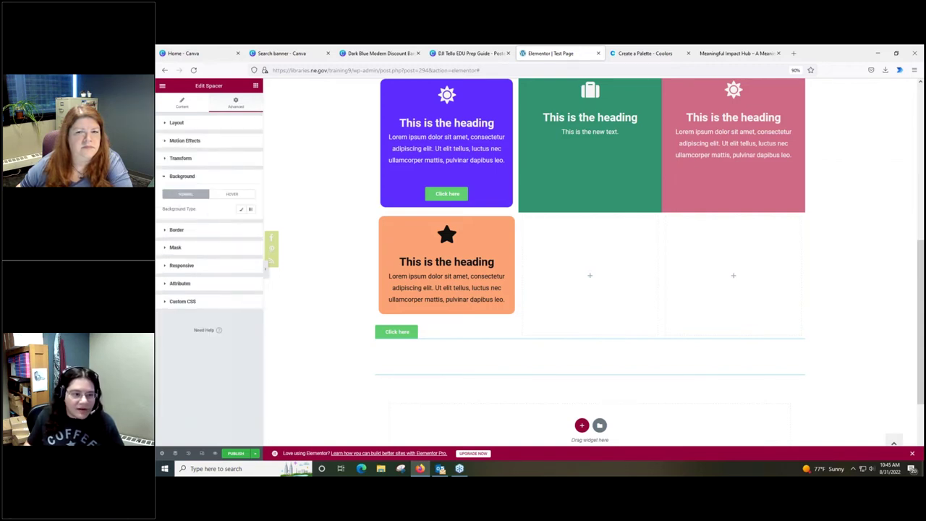
click(242, 210)
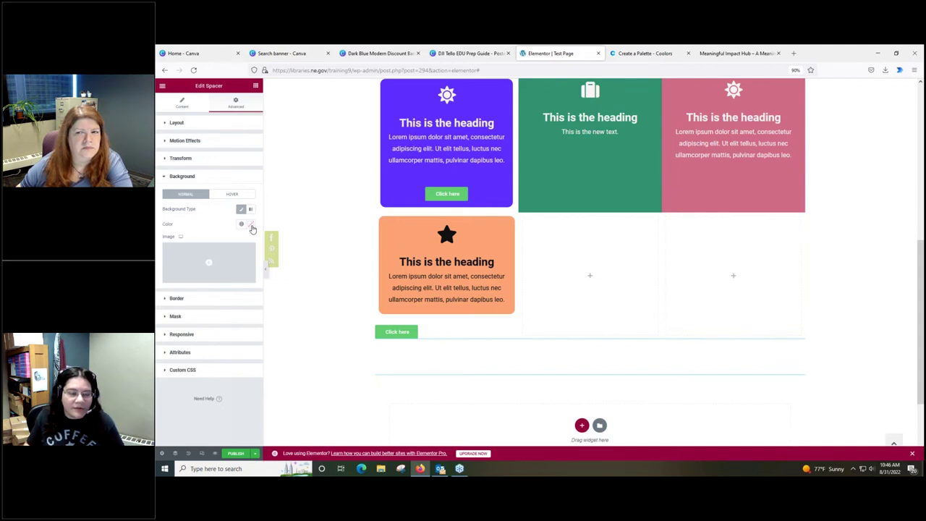
click(252, 226)
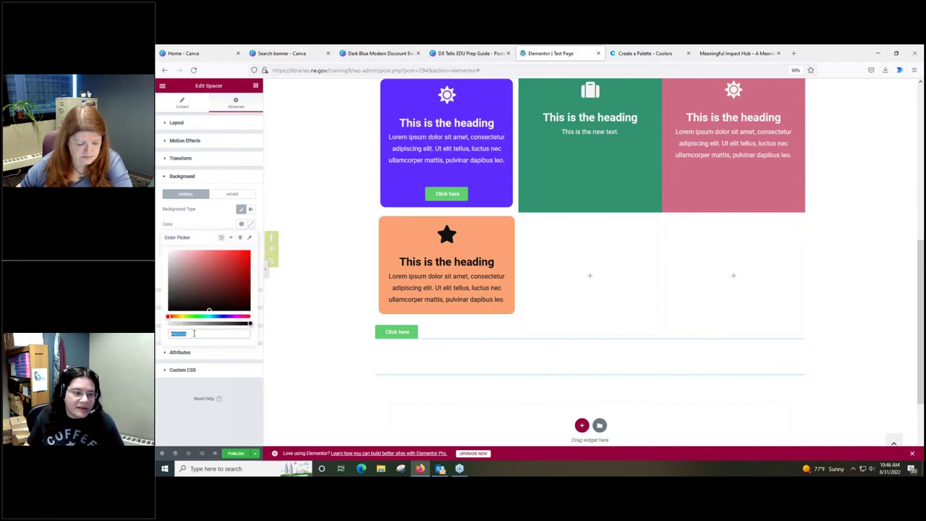
click(666, 54)
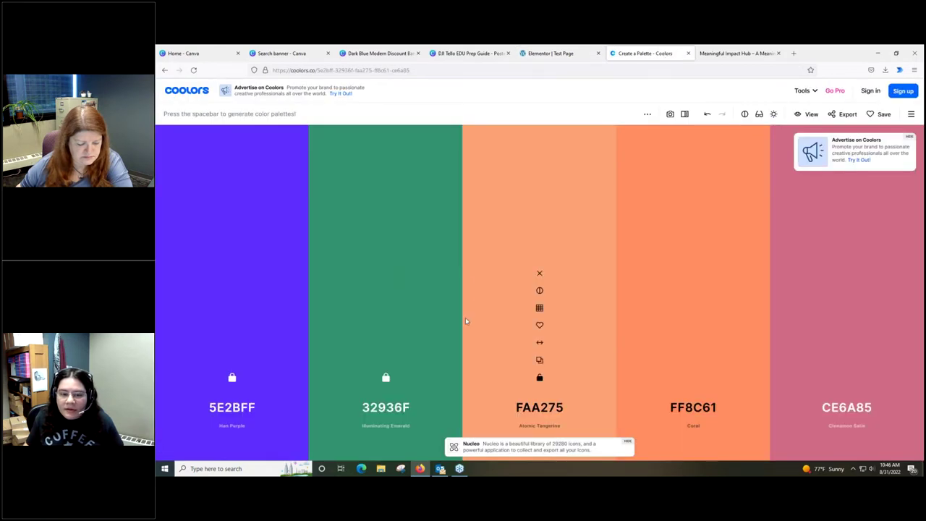
click(386, 361)
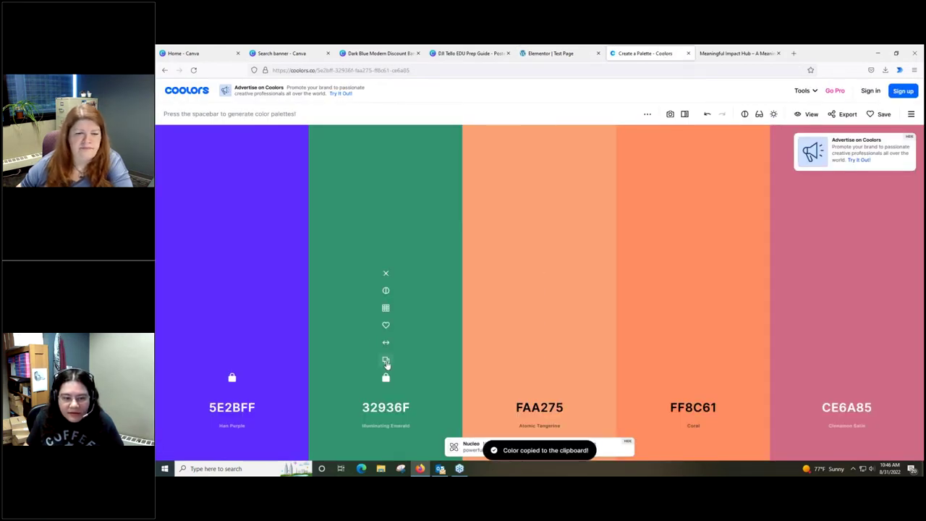
click(567, 56)
click(197, 334)
key(ctrl+v)
drag(197, 335, 166, 334)
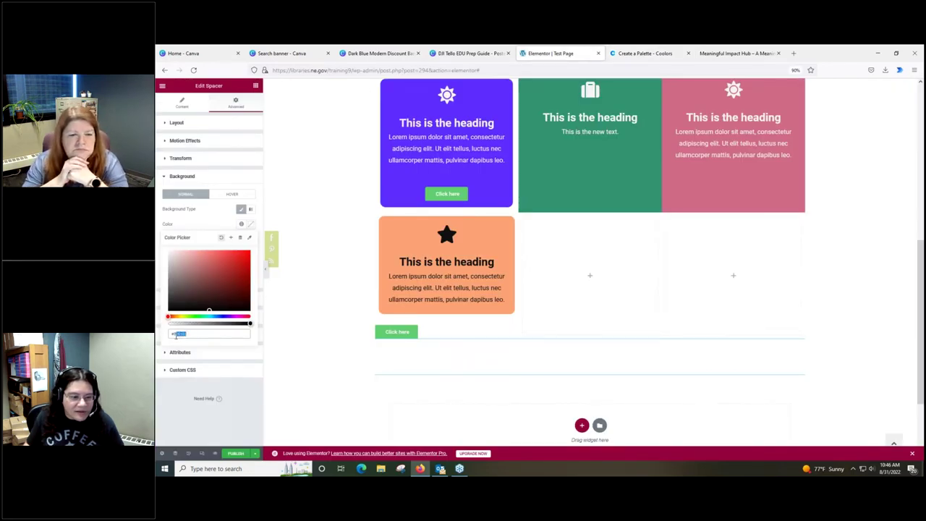
key(ctrl+v)
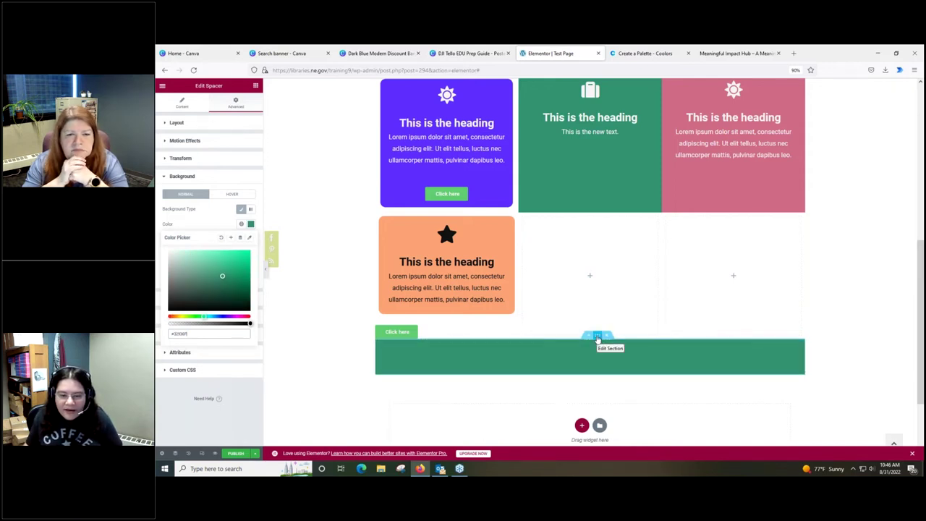
Step: Add a Clouds shape divider to the top of the spacer section with a height of about 266
click(597, 336)
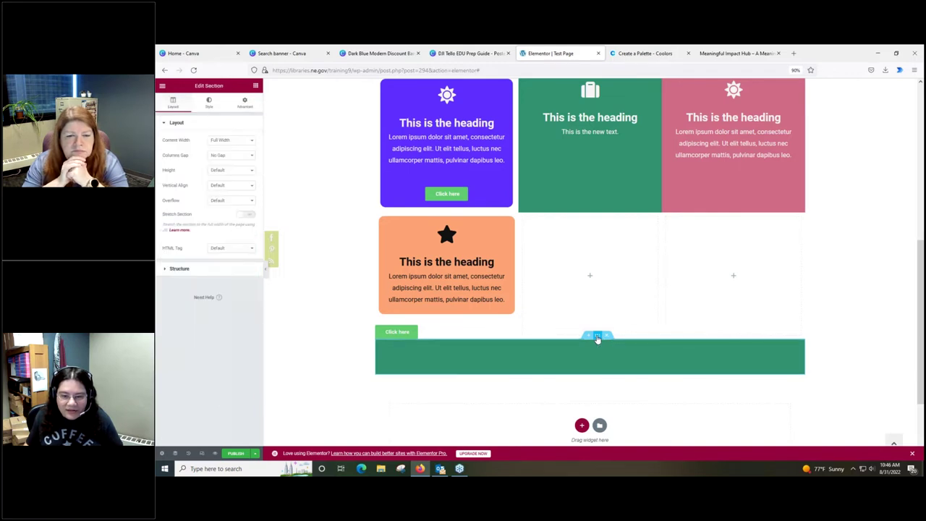
click(246, 105)
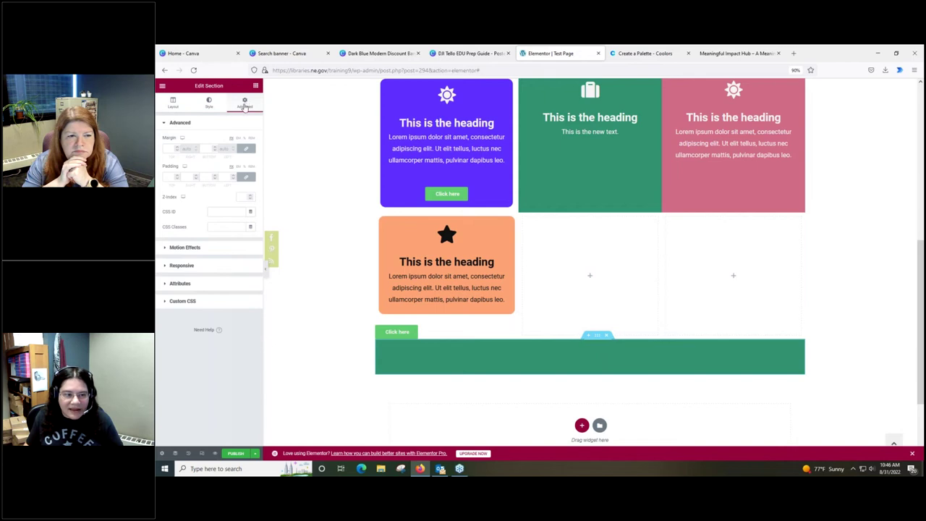
click(207, 104)
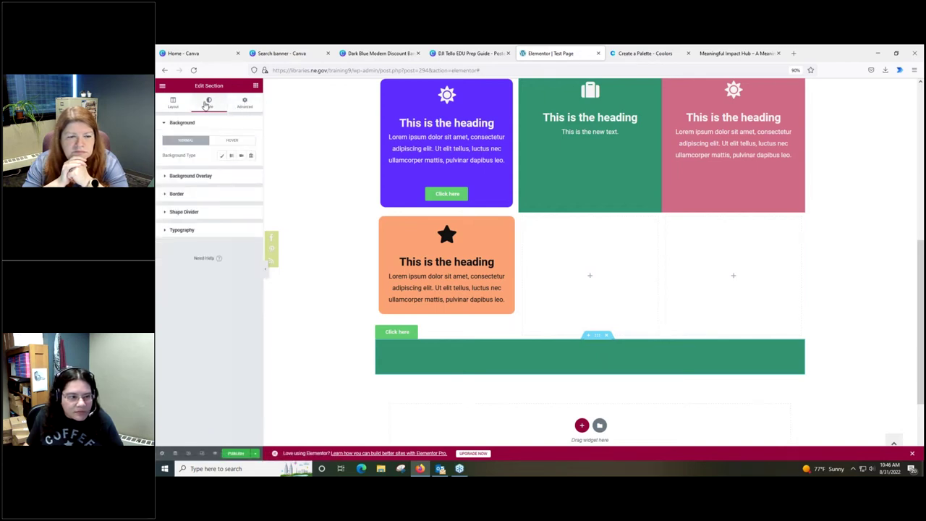
click(187, 213)
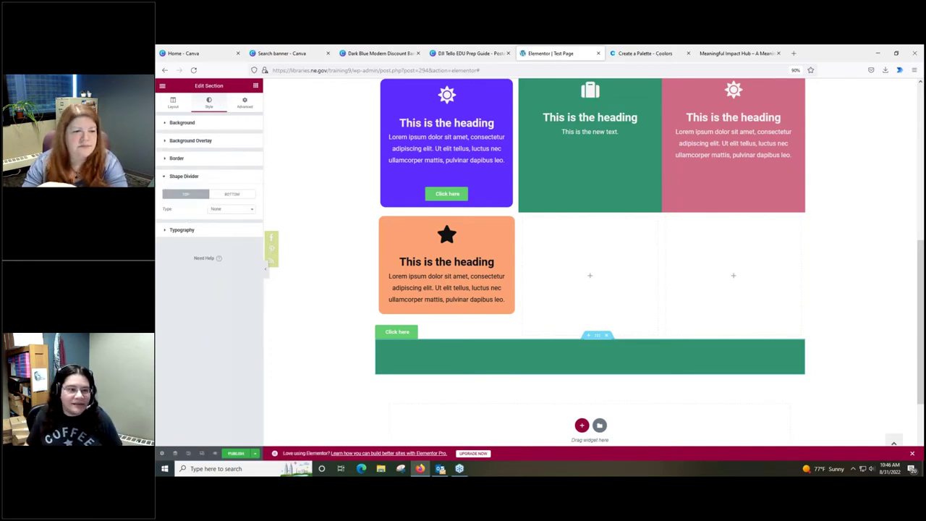
click(222, 212)
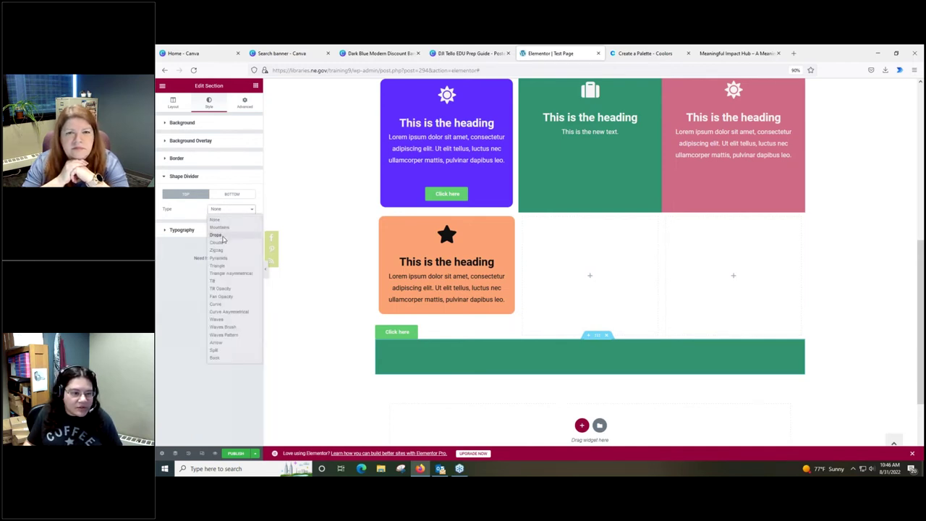
click(217, 242)
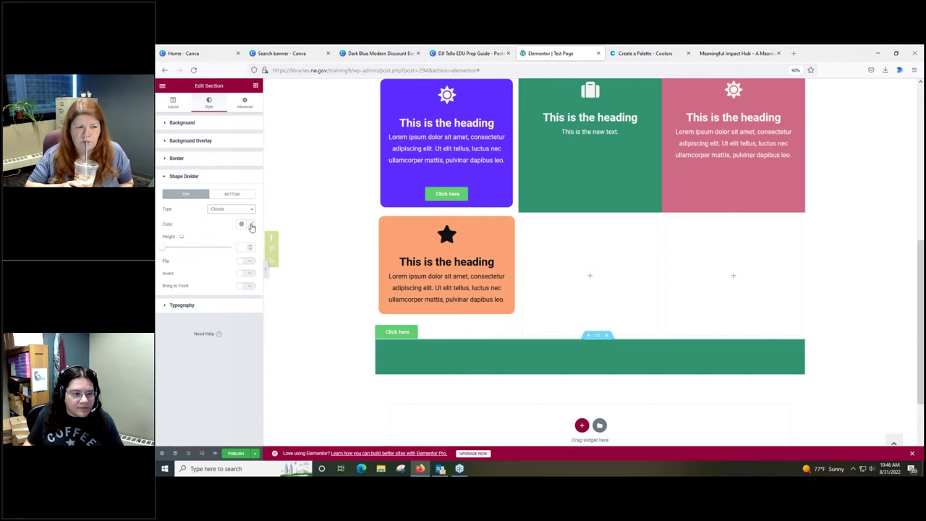
drag(165, 250, 201, 253)
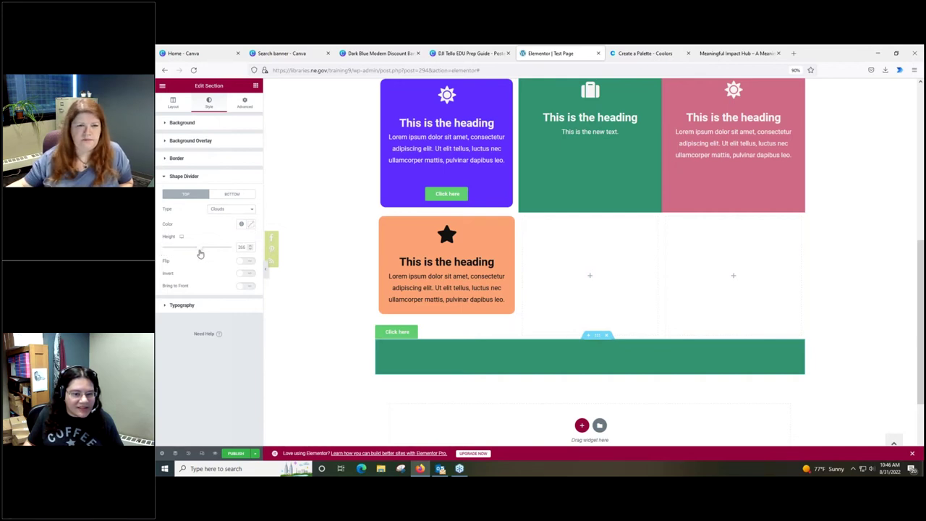
Step: Give the spacer section's top Clouds divider a custom muted red color
click(245, 225)
click(197, 335)
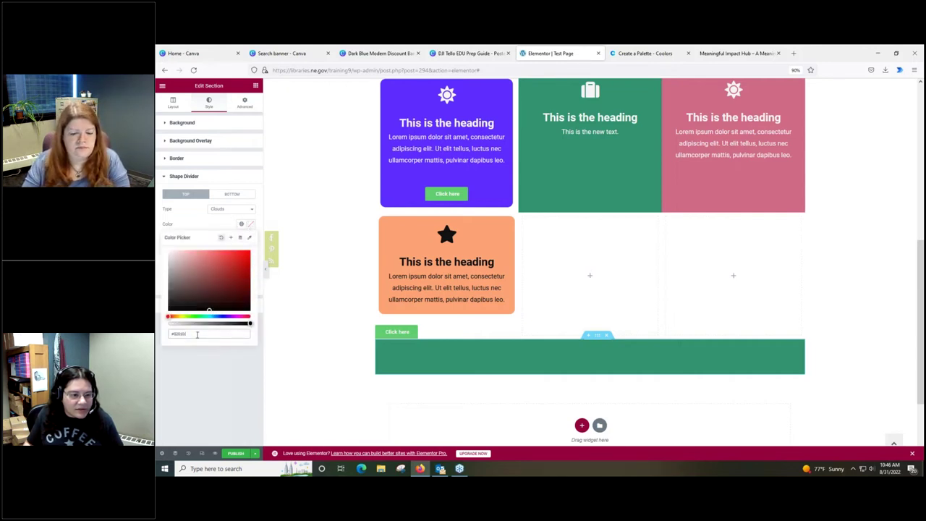
mouse_move(205, 314)
mouse_down()
mouse_move(210, 282)
mouse_move(221, 281)
mouse_up()
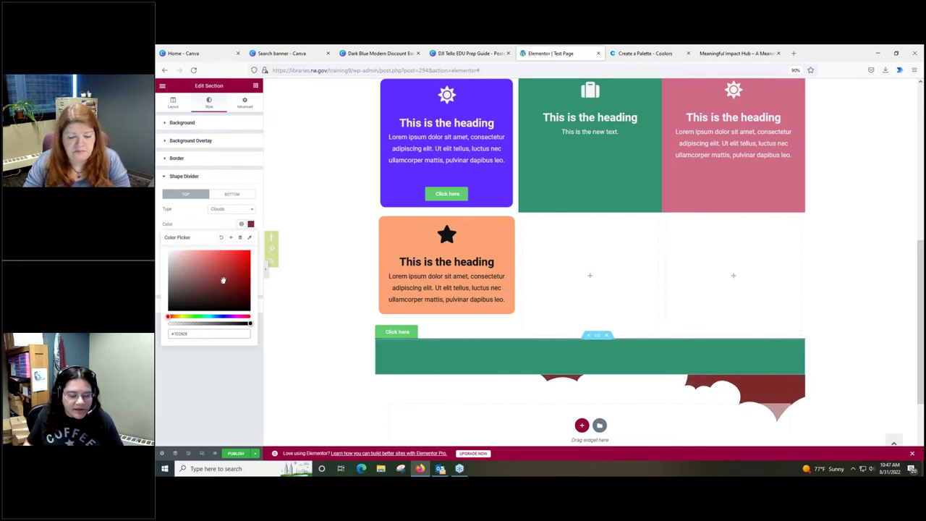
drag(226, 273, 210, 270)
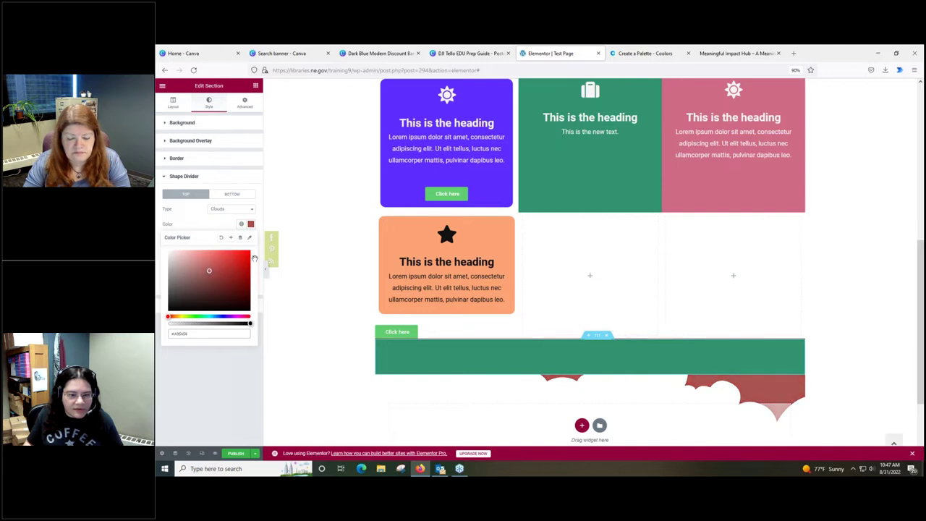
Step: Change the hue of the spacer section's top Clouds divider to green
scroll(556, 286, down, 2)
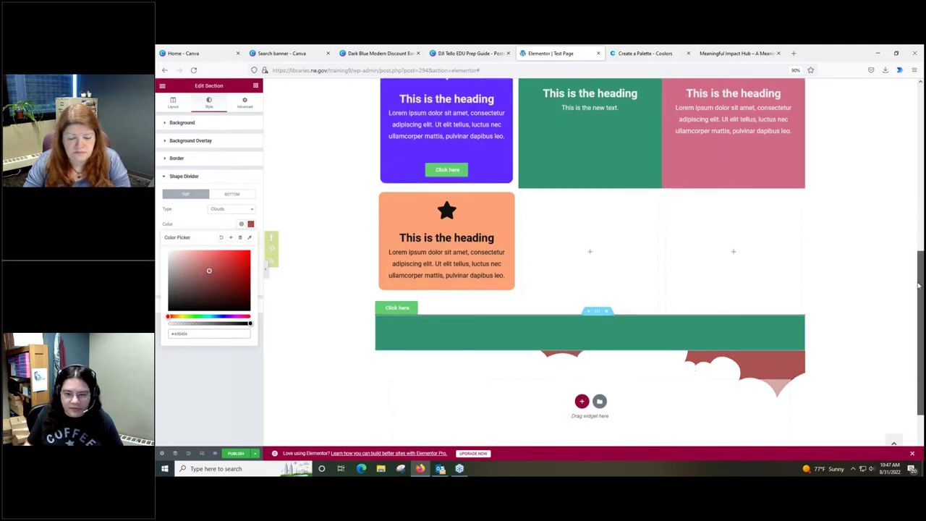
click(556, 285)
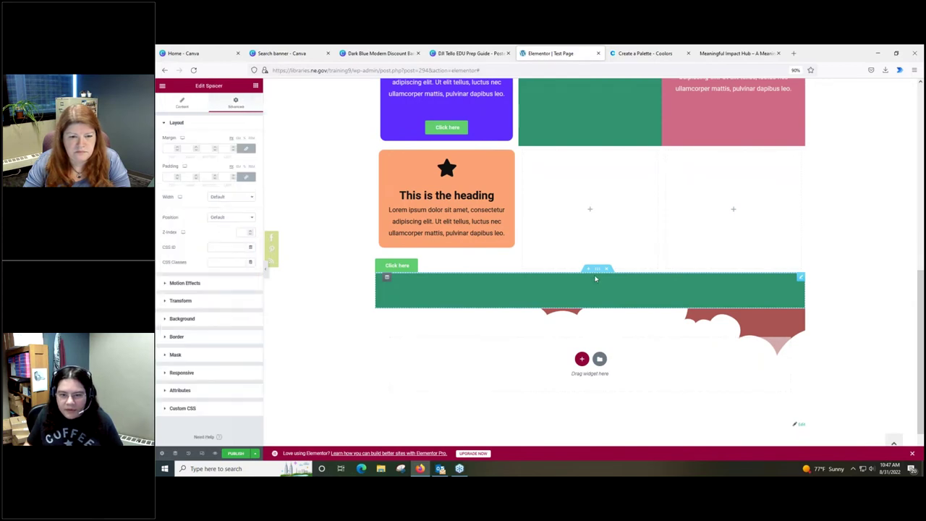
click(598, 272)
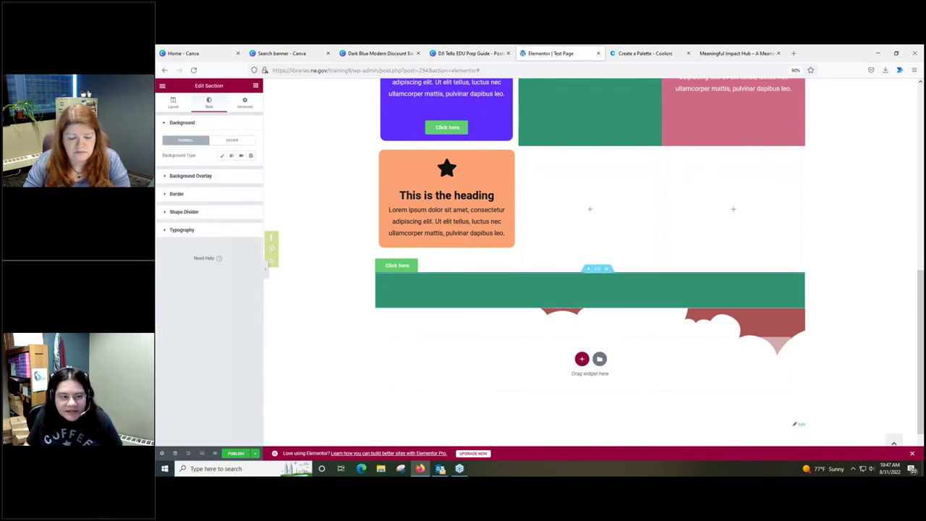
click(181, 215)
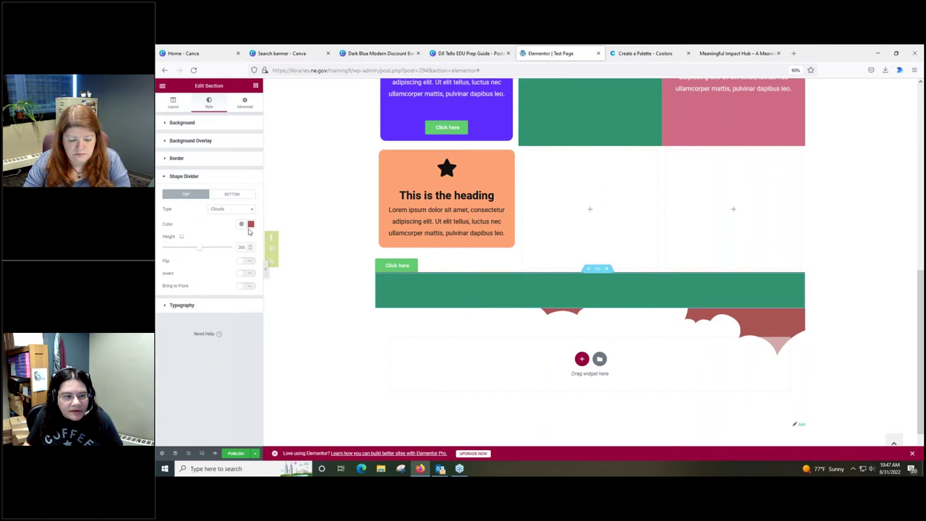
click(250, 224)
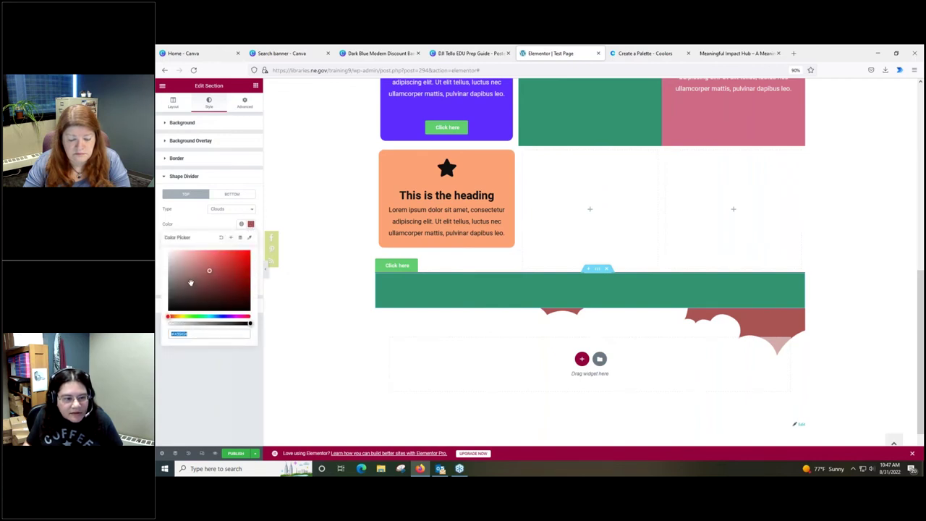
click(196, 316)
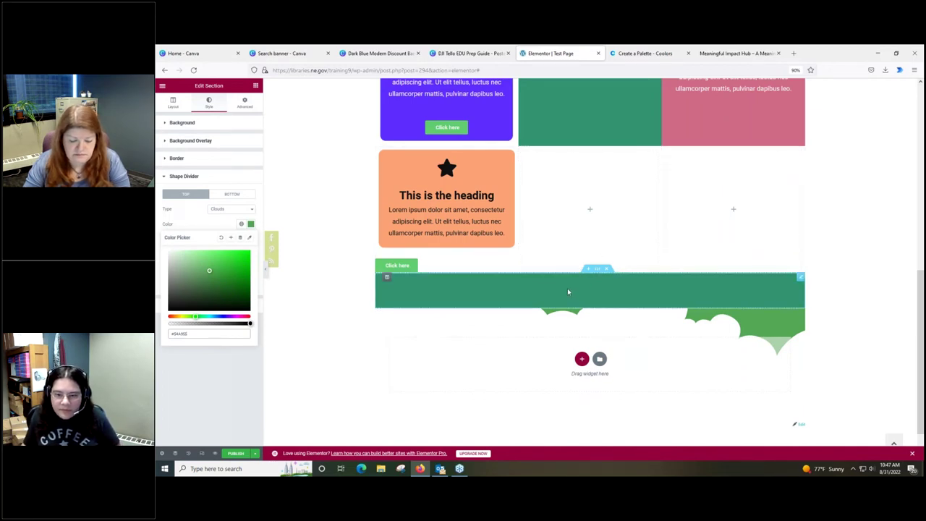
Step: Set the spacer section's bottom shape divider type to Waves Brush
click(568, 291)
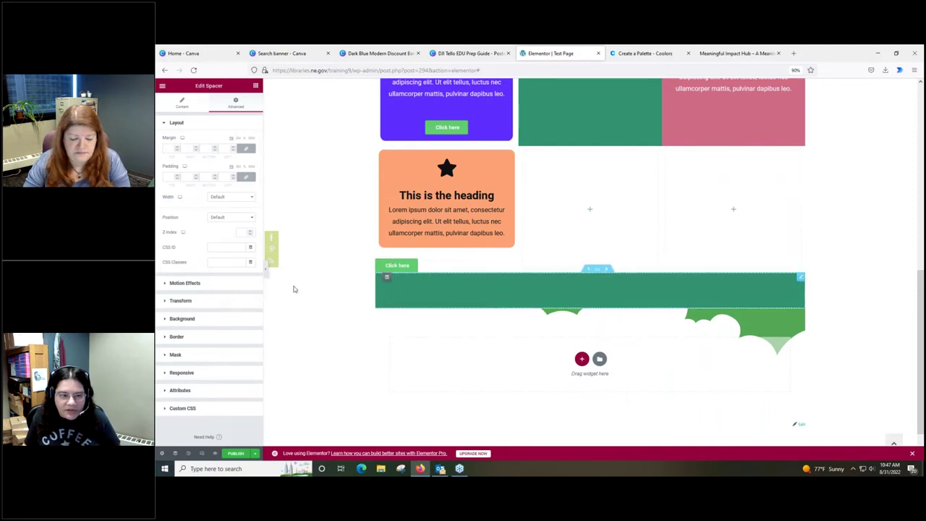
click(595, 271)
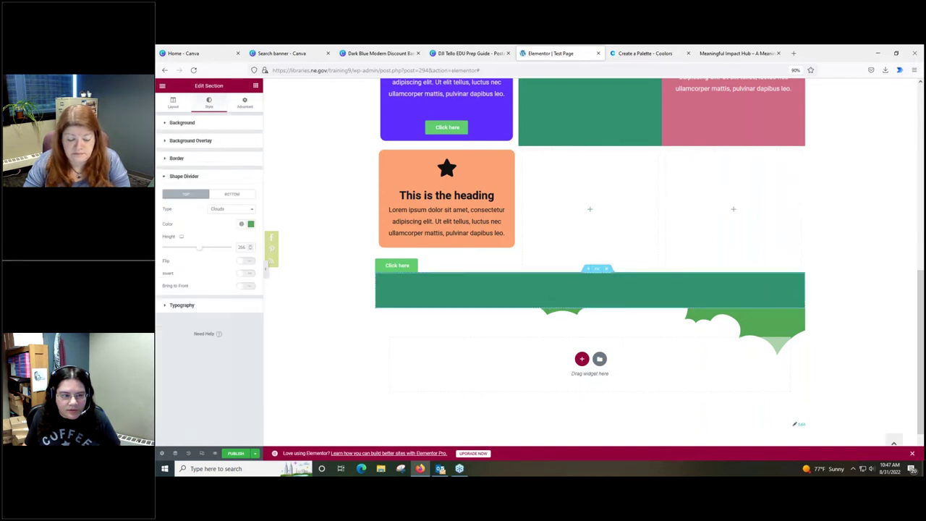
click(233, 196)
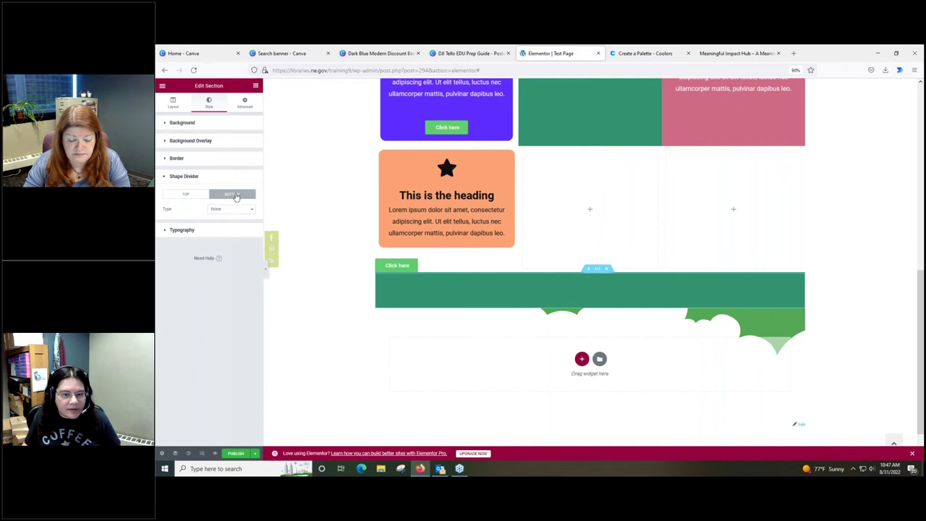
click(233, 209)
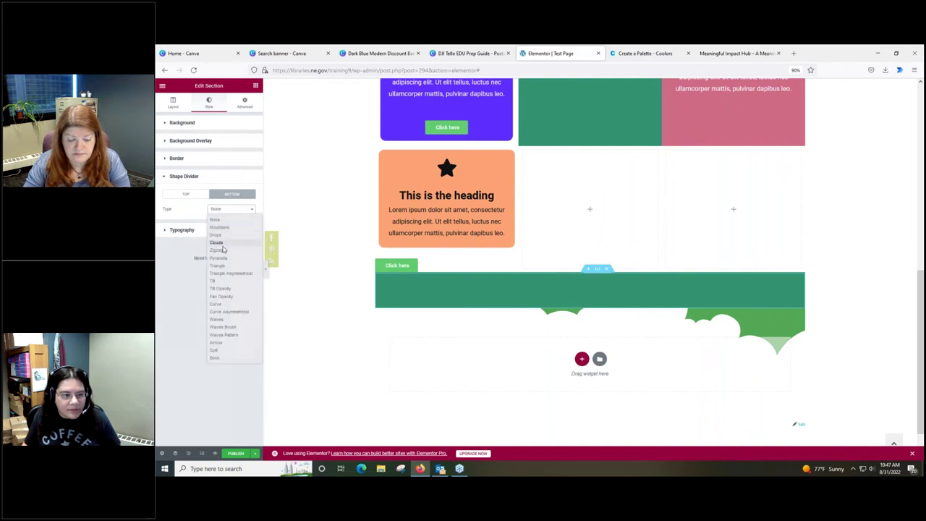
click(223, 327)
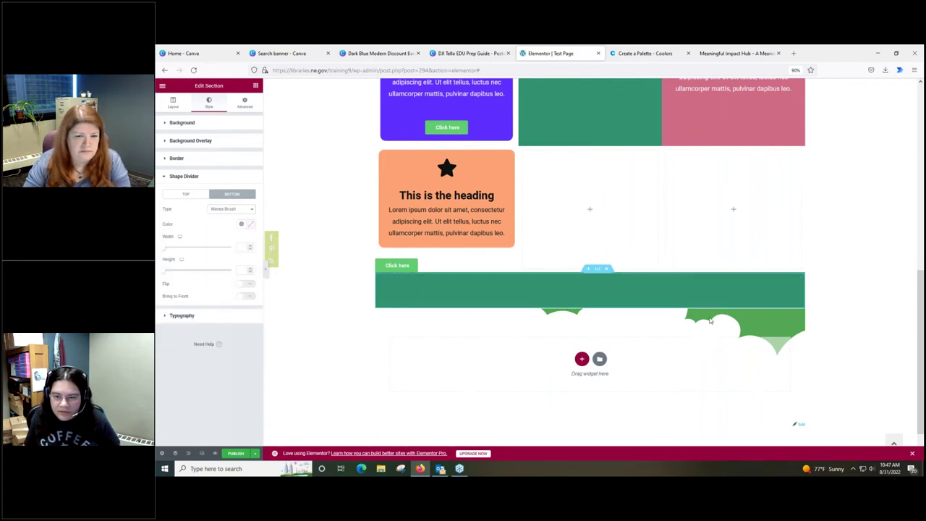
Step: Delete the green spacer section and add a new single-column section below the star icon box row
click(711, 284)
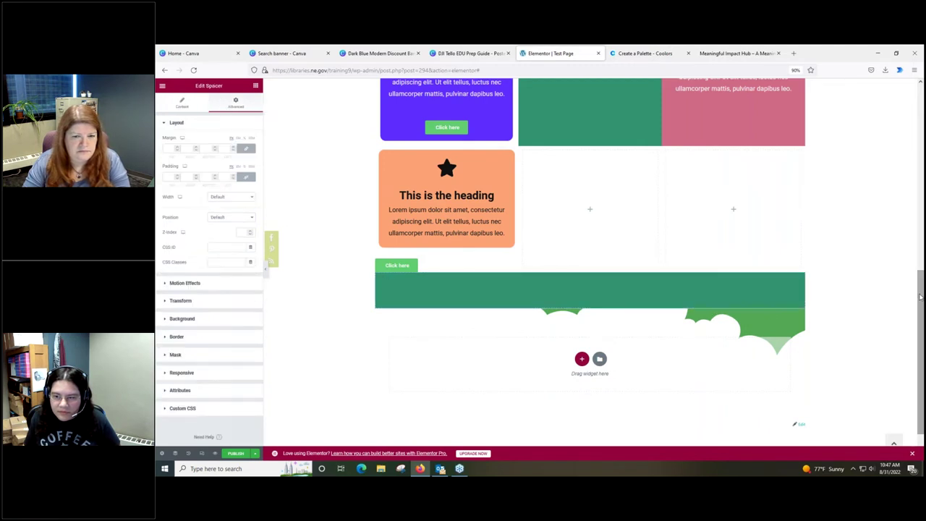
scroll(912, 311, down, 1)
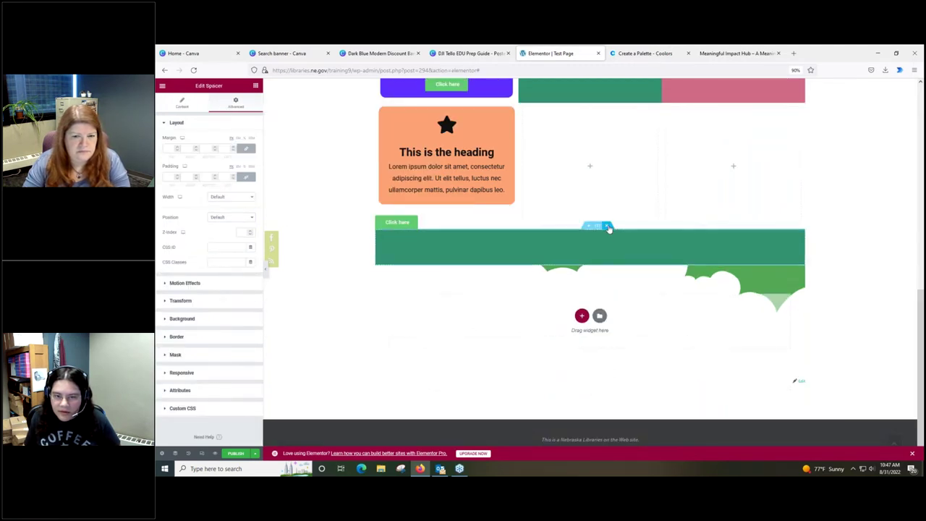
click(609, 227)
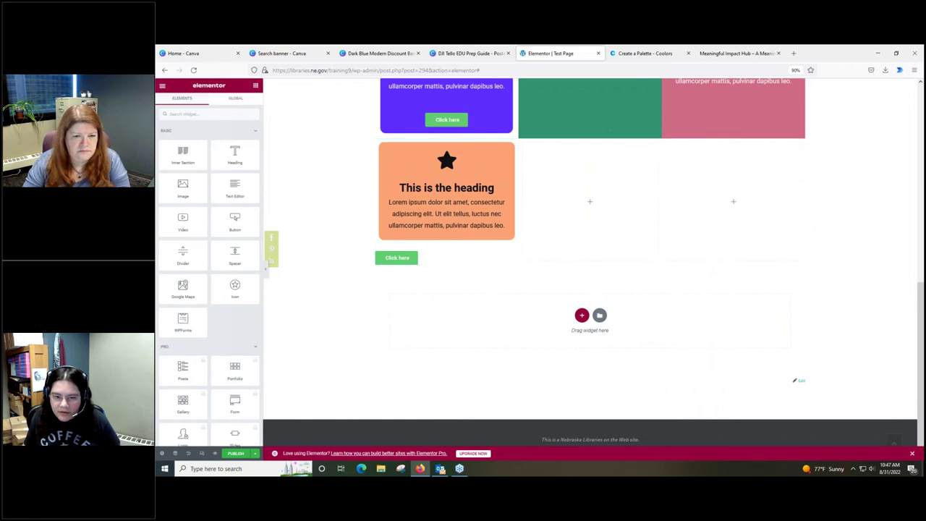
click(582, 314)
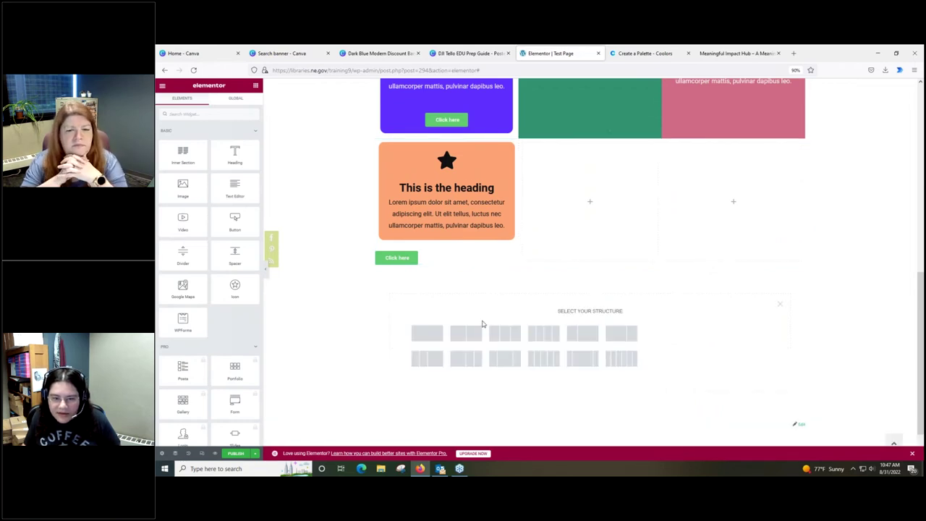
click(427, 333)
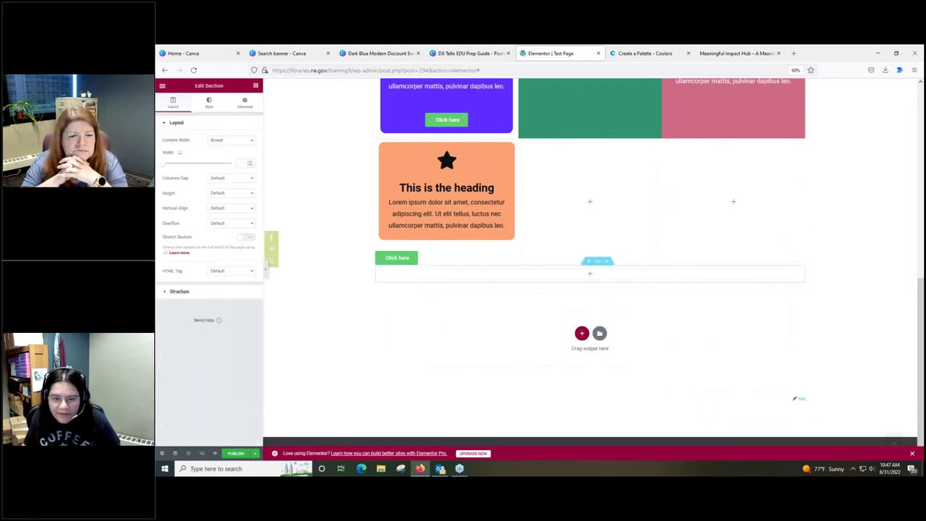
Step: Add a Spacer widget to the new empty section and set the section's content width to Full Width
click(591, 276)
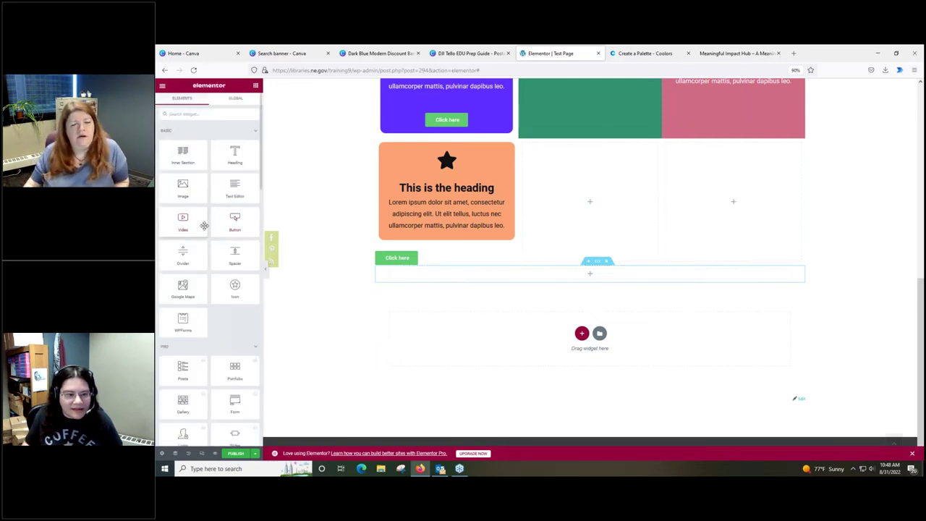
drag(235, 254, 557, 275)
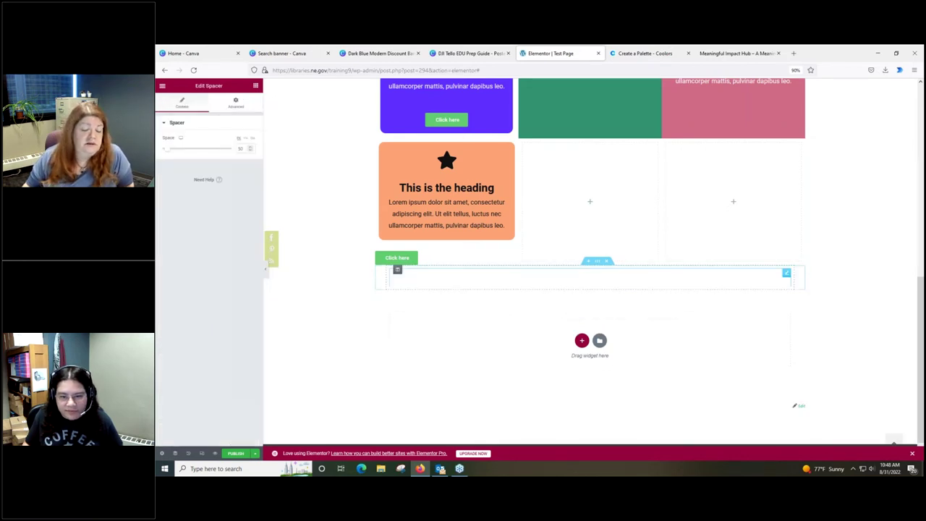
click(597, 262)
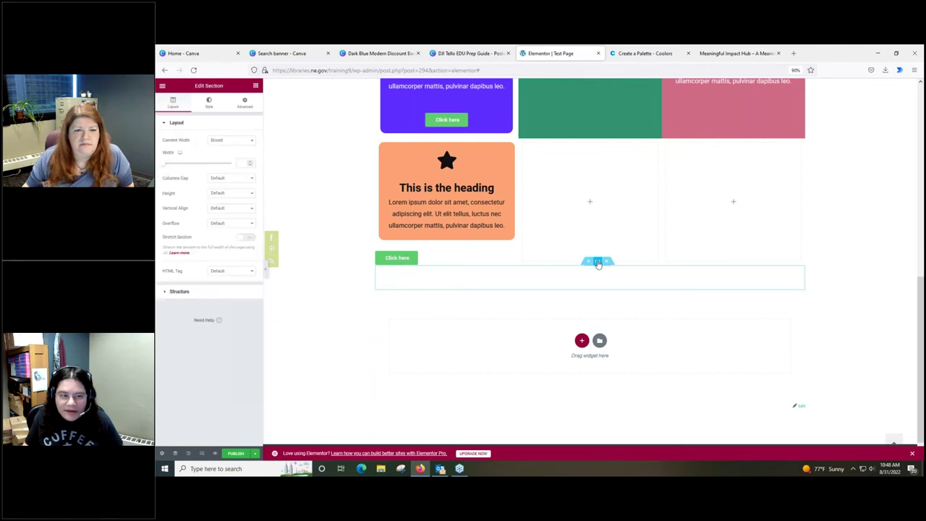
click(217, 141)
click(218, 158)
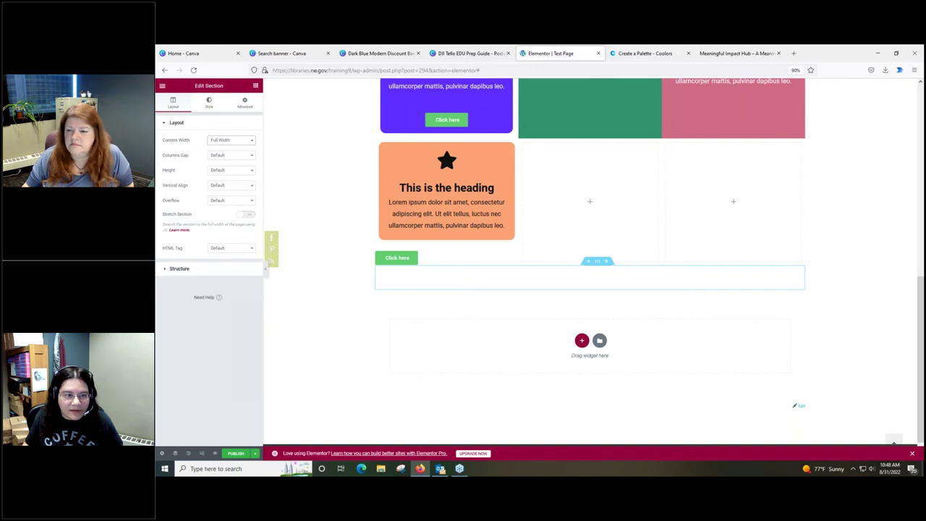
Step: Give the new spacer section a top shape divider of type Fan Opacity in dark red
click(246, 104)
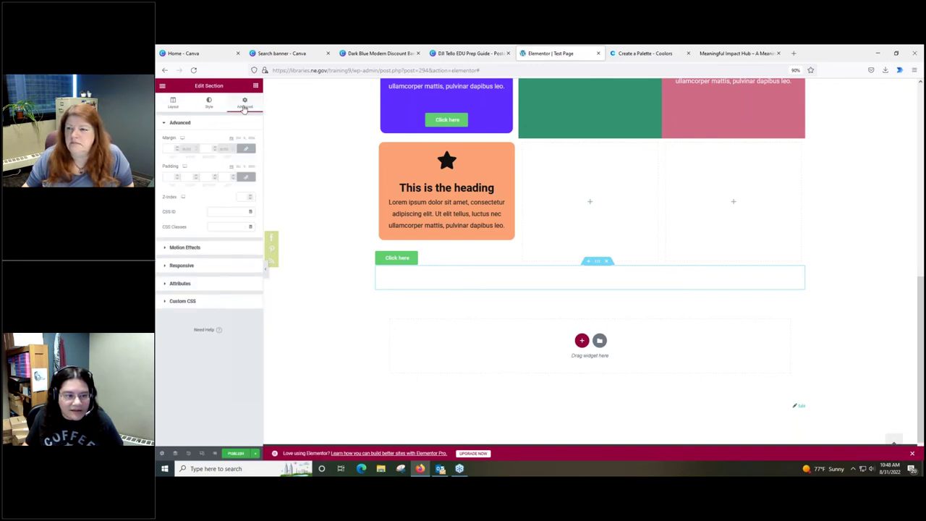
click(209, 105)
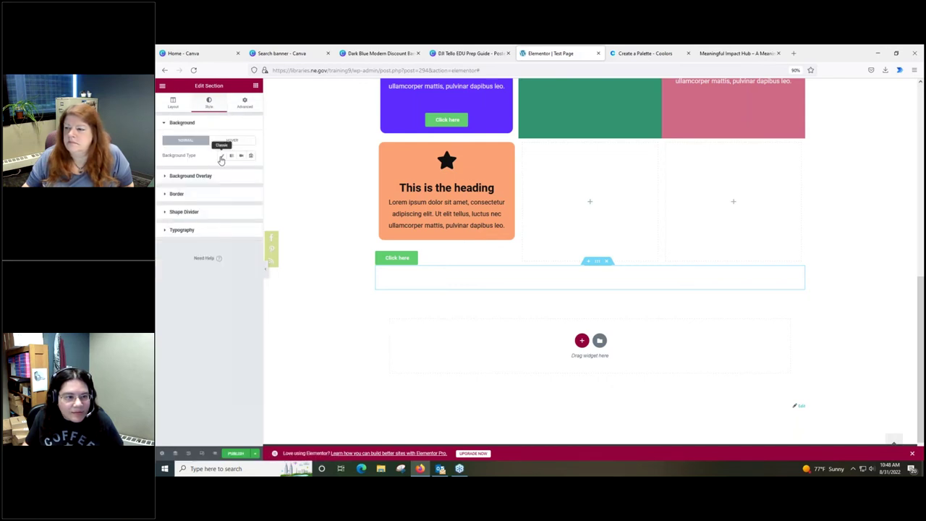
click(192, 213)
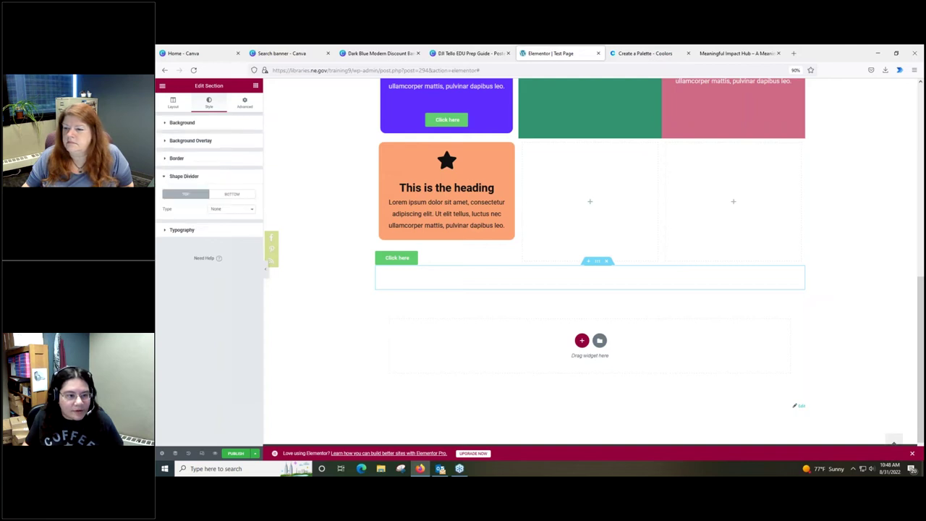
click(218, 209)
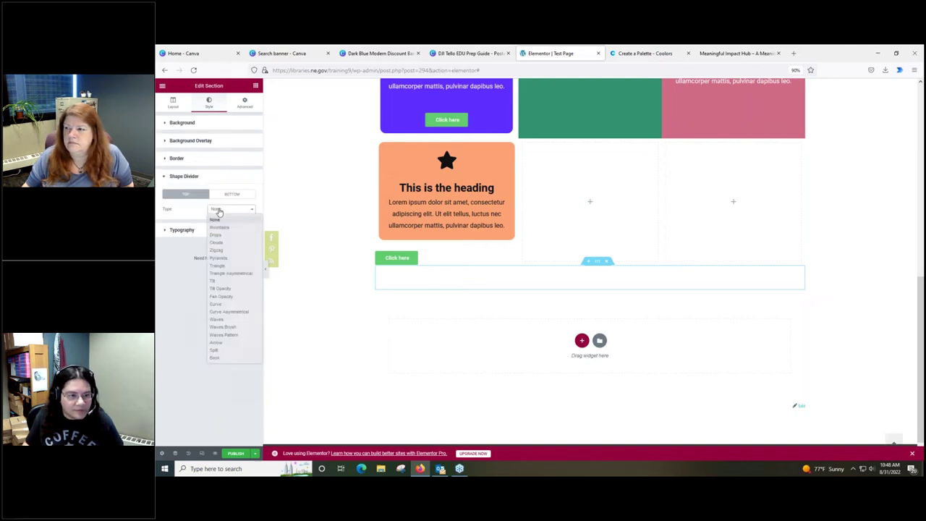
click(219, 297)
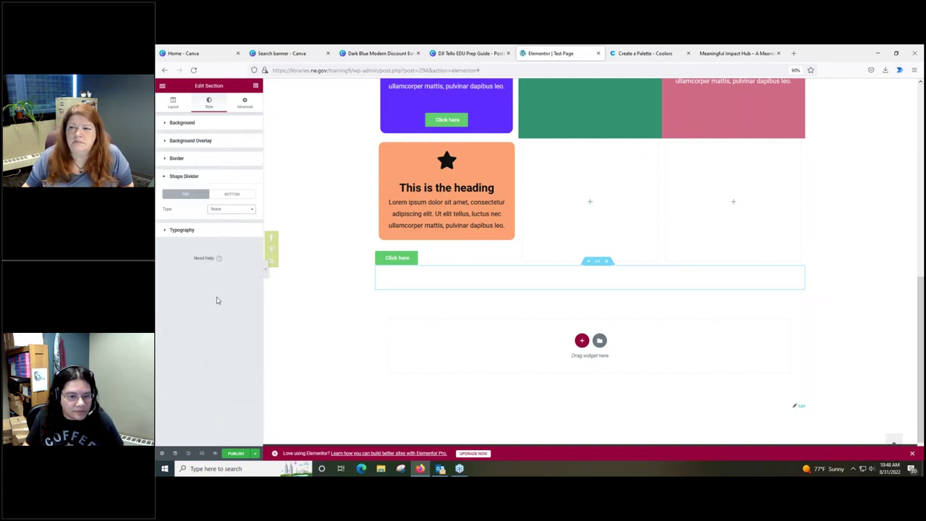
click(251, 224)
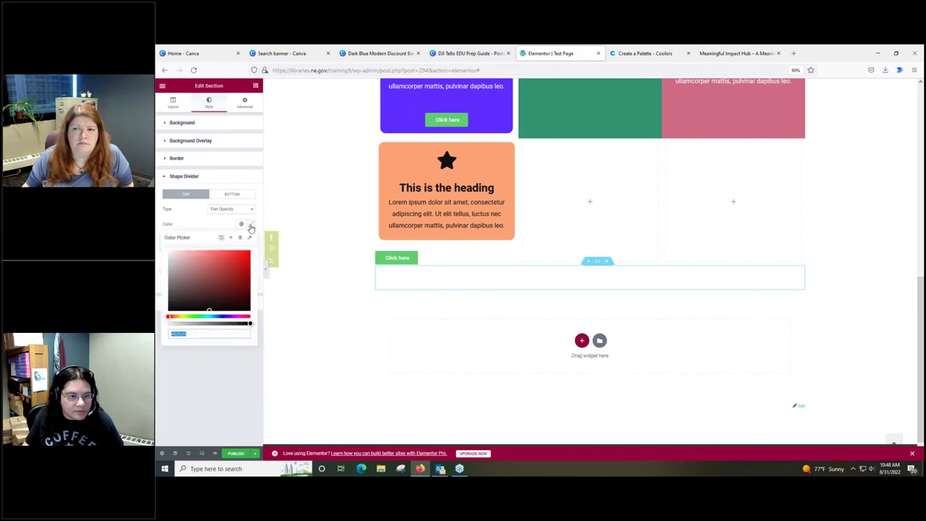
mouse_move(216, 292)
mouse_down()
mouse_move(223, 280)
mouse_move(212, 278)
mouse_move(228, 270)
mouse_move(236, 278)
mouse_up()
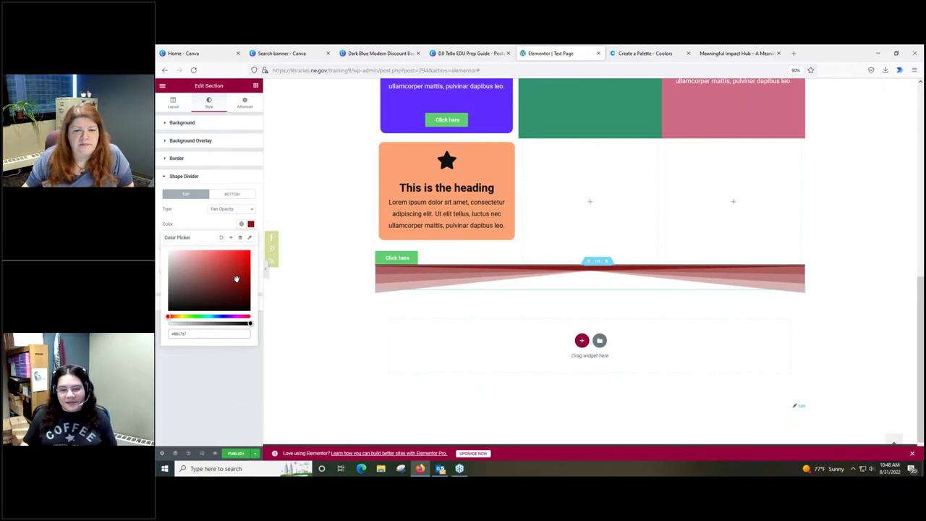
Step: Switch to the Meaningful Impact Hub site and examine how its colored sections, icon boxes and shape dividers are laid out
click(758, 53)
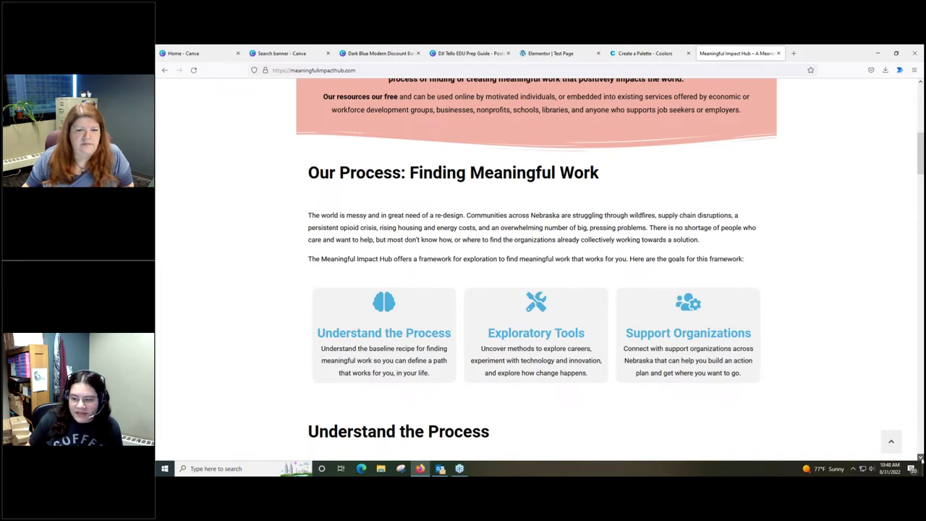
scroll(921, 458, down, 5)
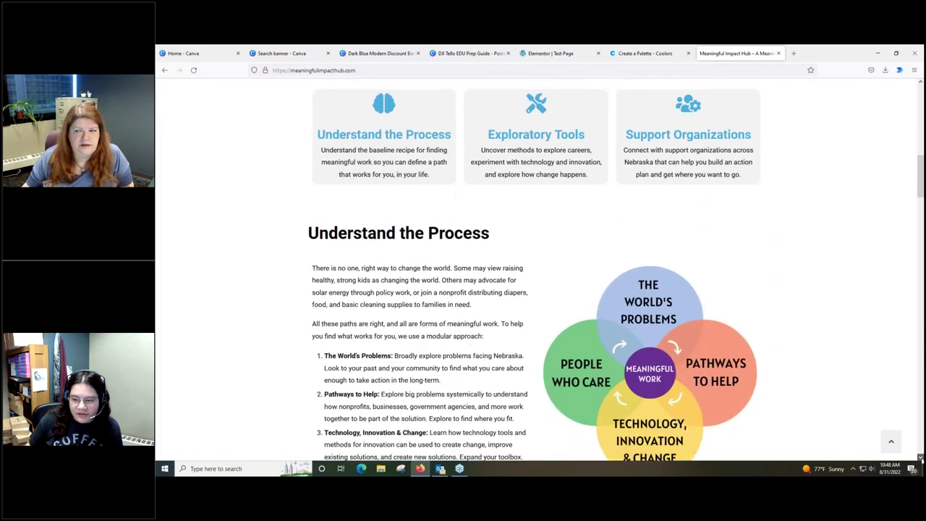
scroll(920, 458, down, 8)
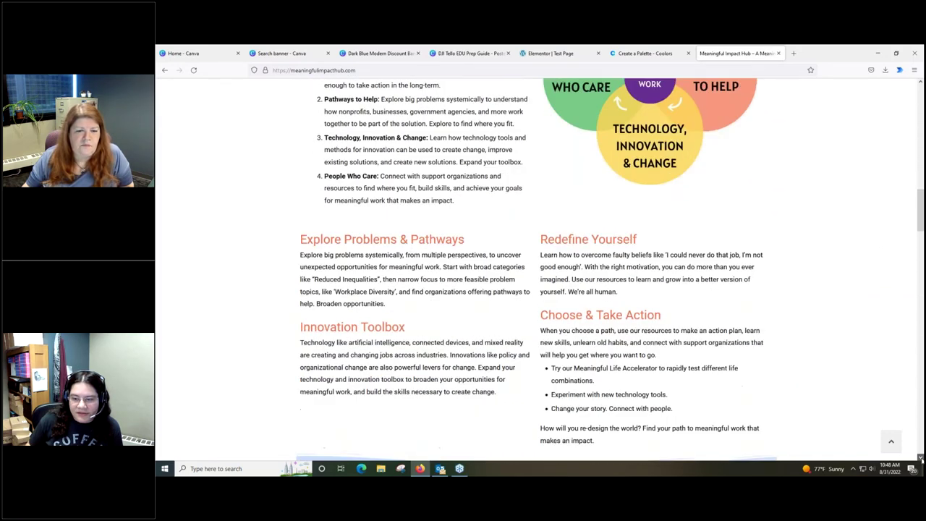
scroll(920, 458, down, 7)
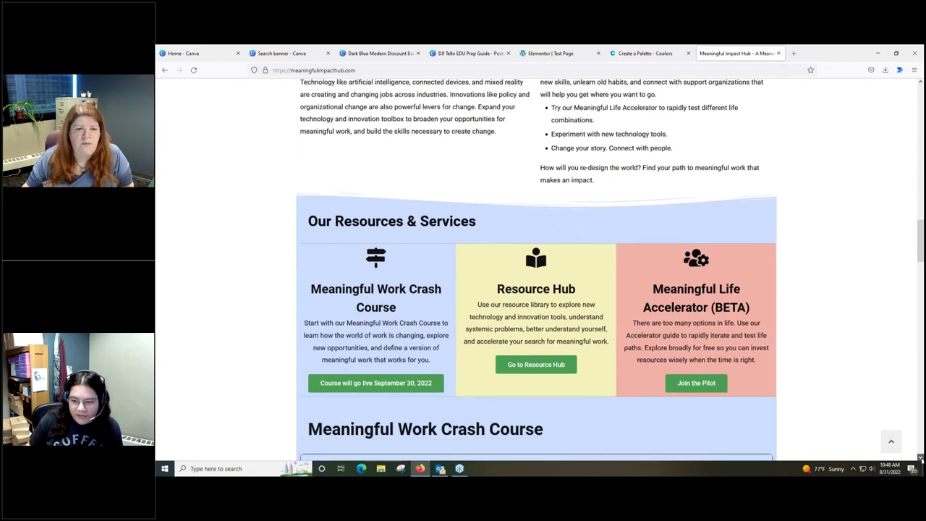
scroll(921, 458, down, 8)
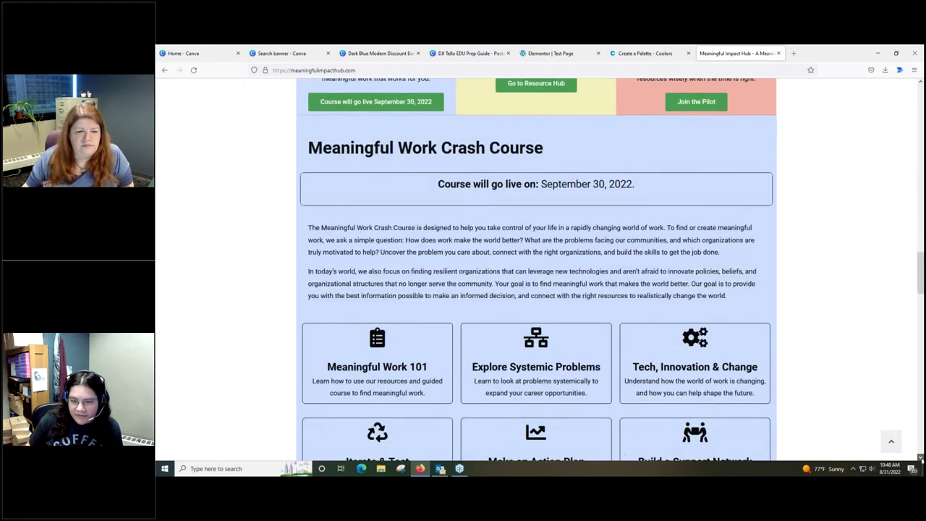
scroll(920, 458, down, 6)
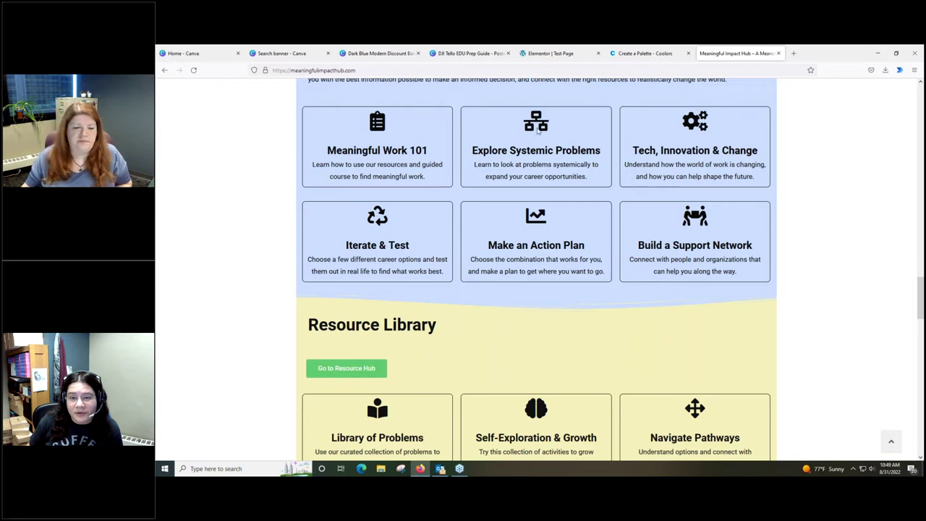
Step: Return to the Elementor test page and duplicate the three-column icon box section below the banner
click(563, 54)
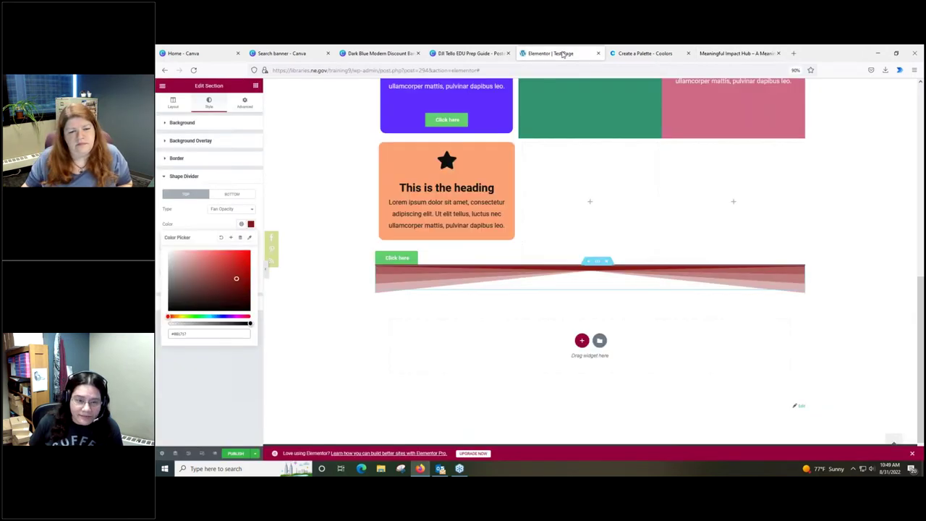
scroll(733, 142, up, 3)
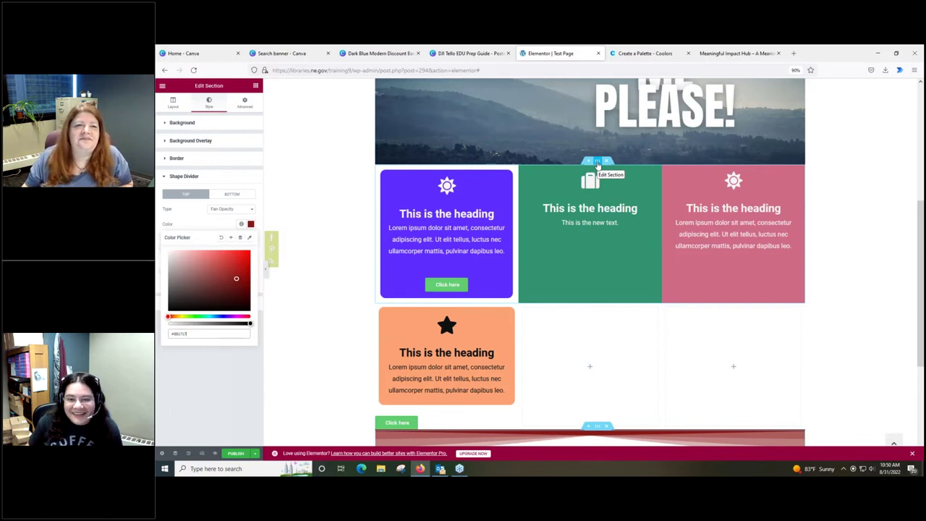
right_click(598, 162)
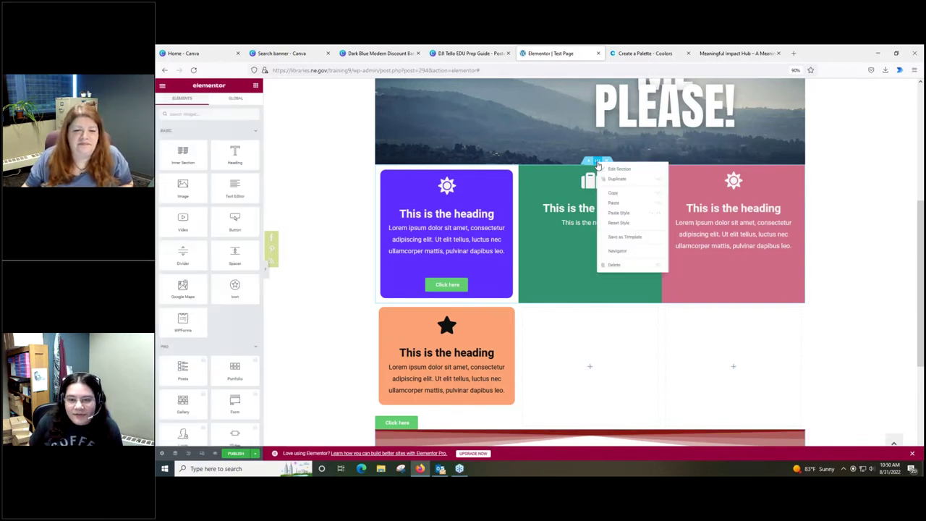
click(598, 162)
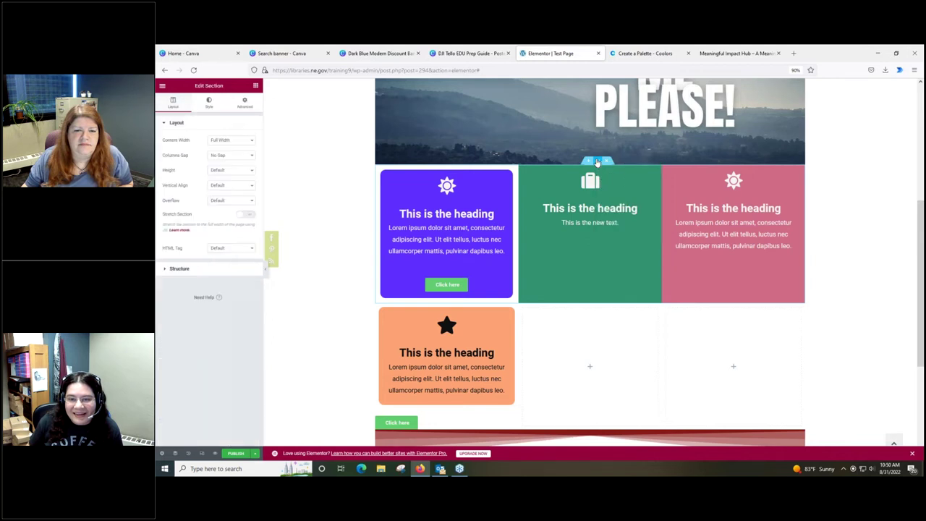
right_click(598, 162)
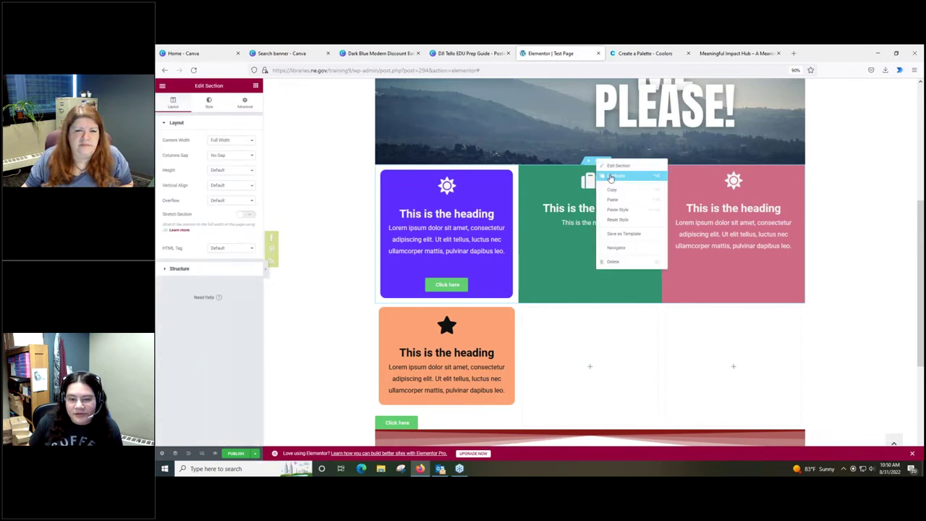
click(612, 177)
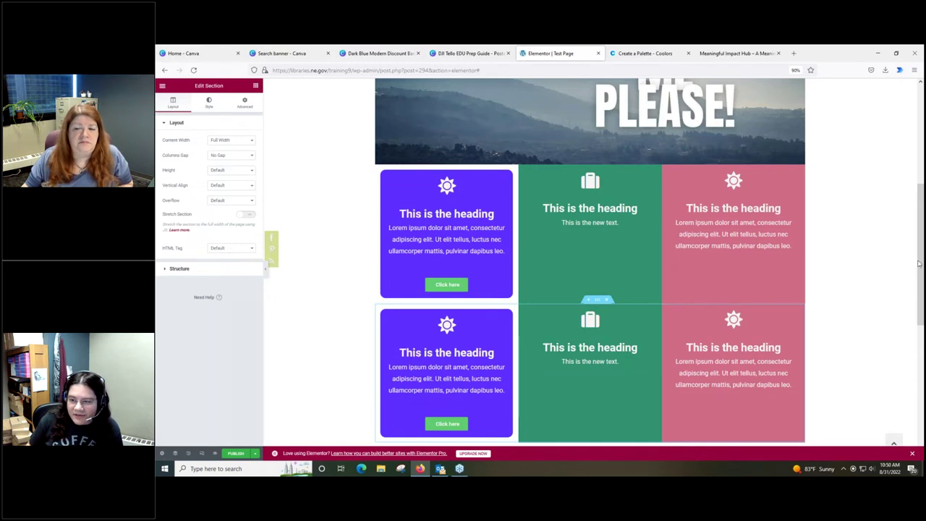
Step: Change the background color of the duplicated row's middle column to a brighter green
drag(920, 265, 922, 283)
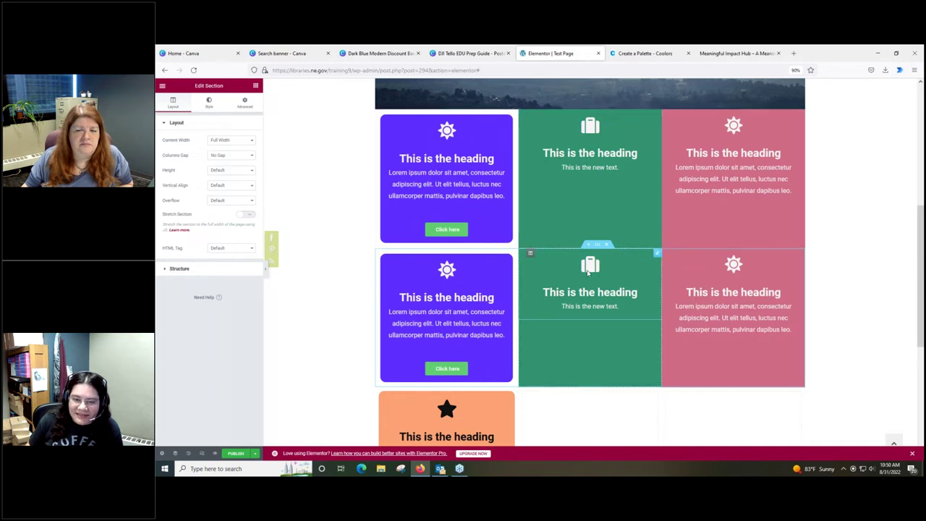
click(530, 255)
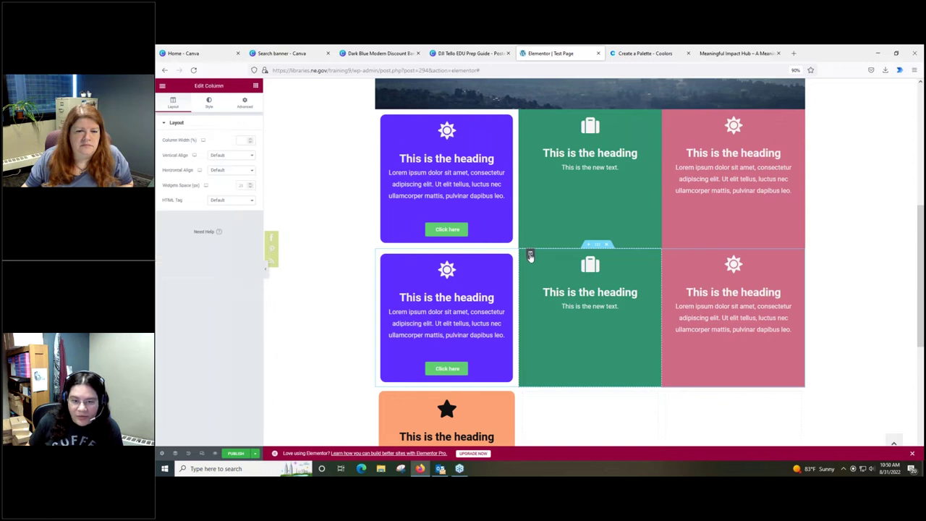
click(210, 109)
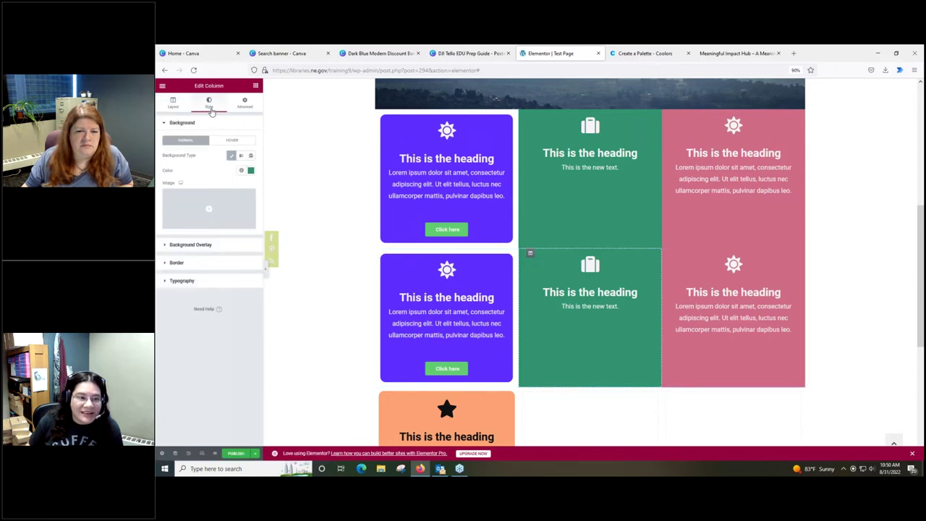
click(251, 170)
drag(221, 221, 265, 168)
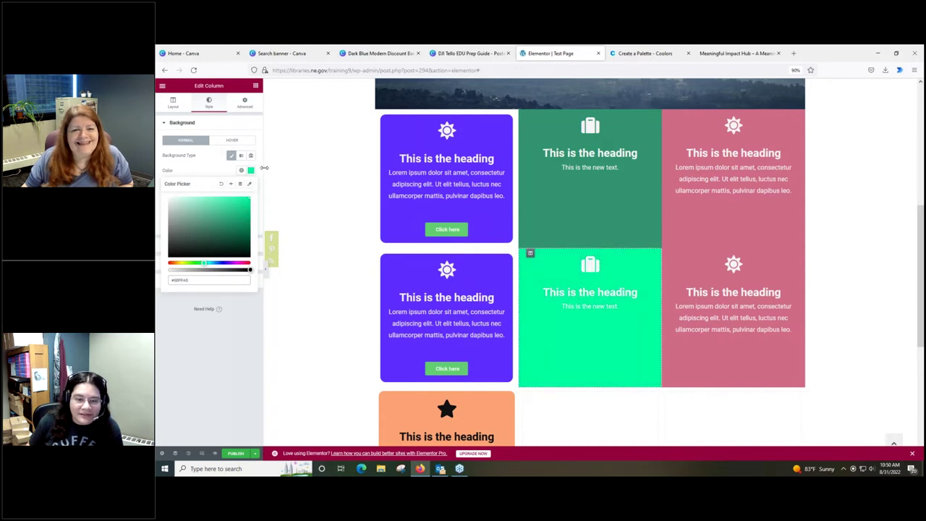
click(249, 197)
mouse_move(249, 199)
mouse_down()
mouse_move(242, 246)
mouse_move(244, 212)
mouse_up()
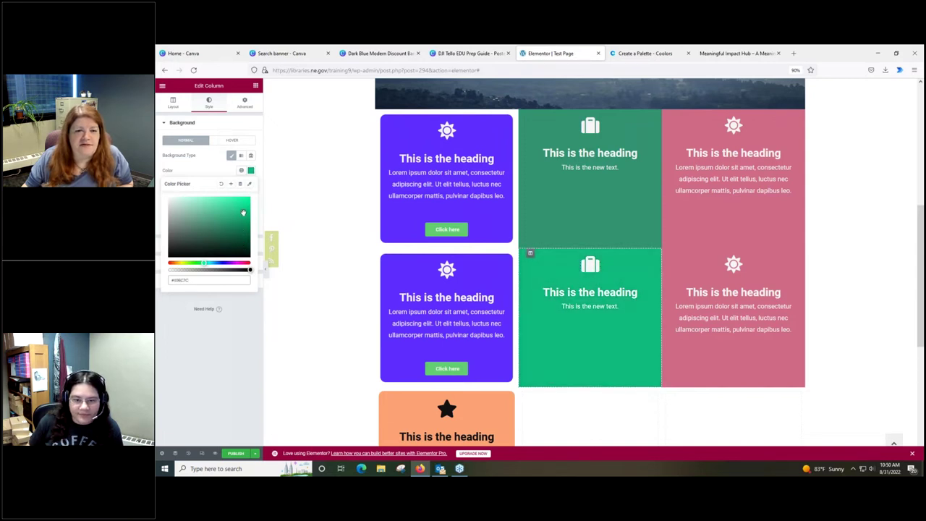
Step: Set the background color of the first purple box's "Click here" button to #F2F2F2
click(435, 231)
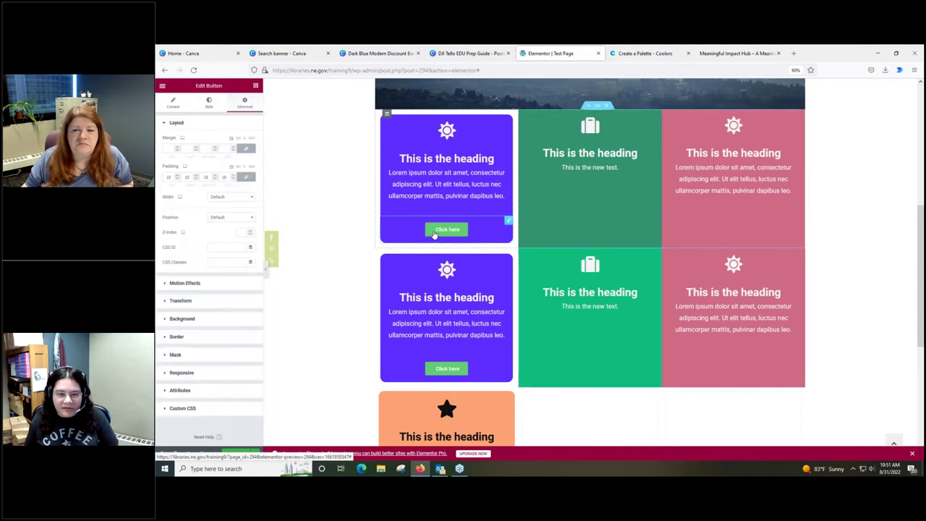
click(209, 103)
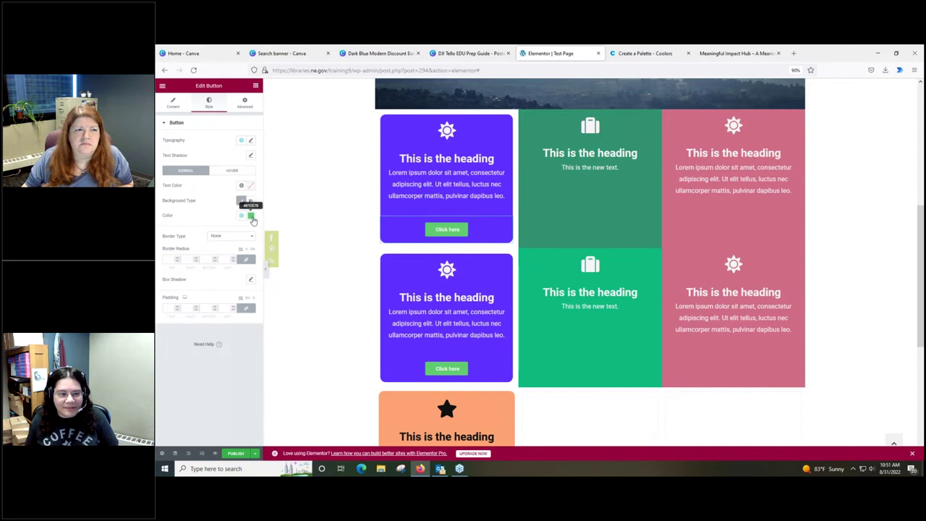
click(250, 217)
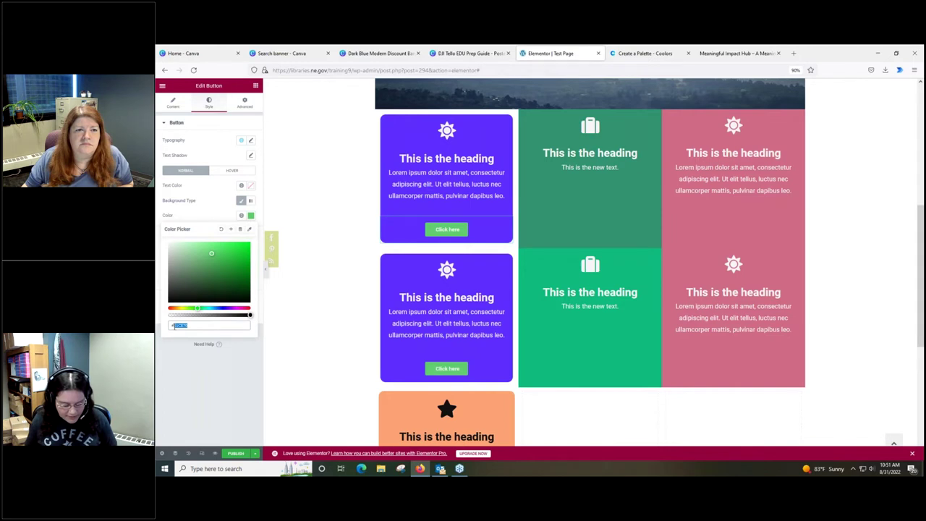
text(F2F2F2)
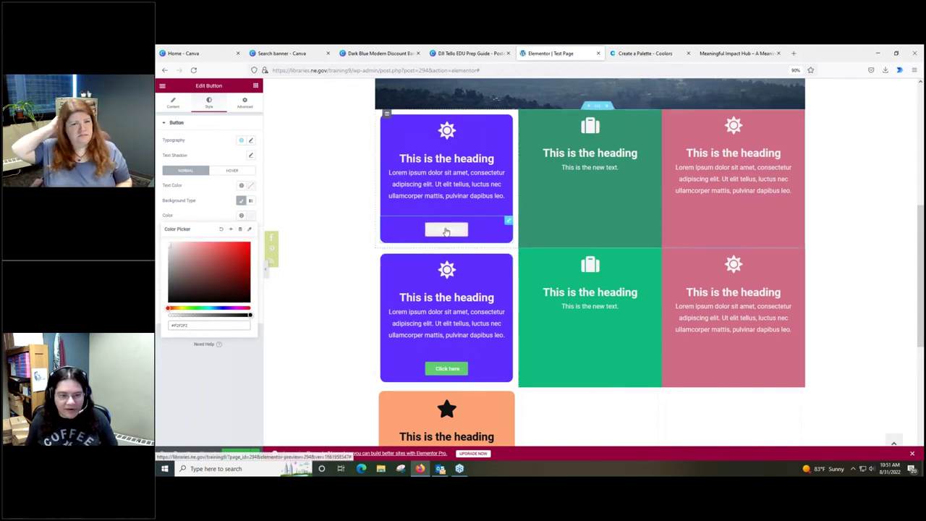
click(248, 215)
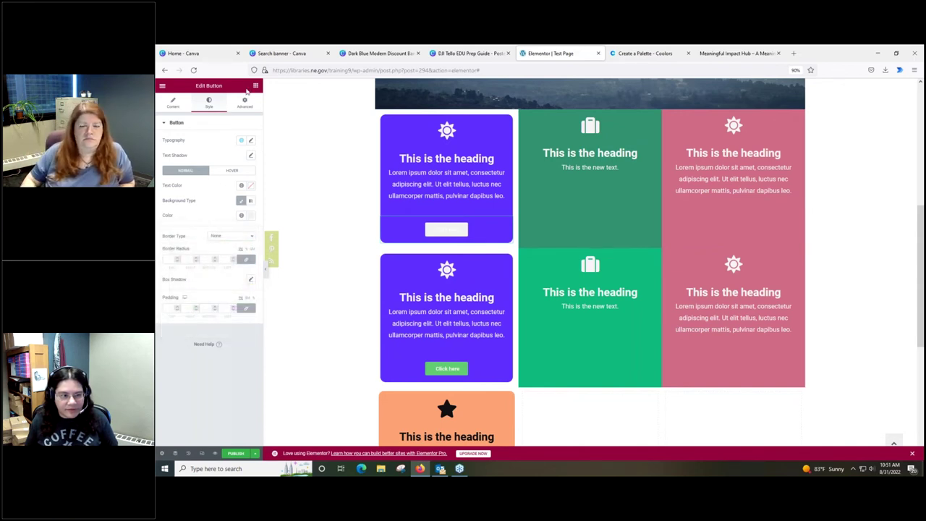
click(173, 105)
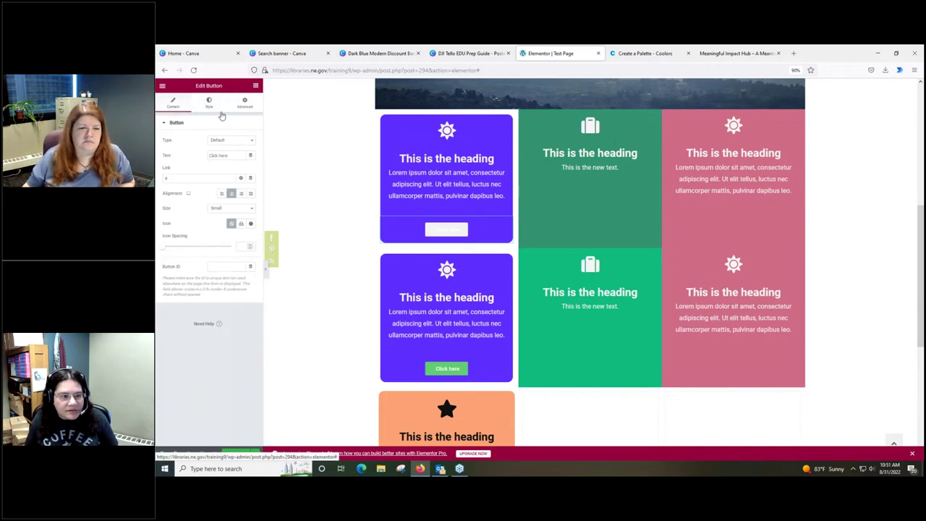
click(243, 108)
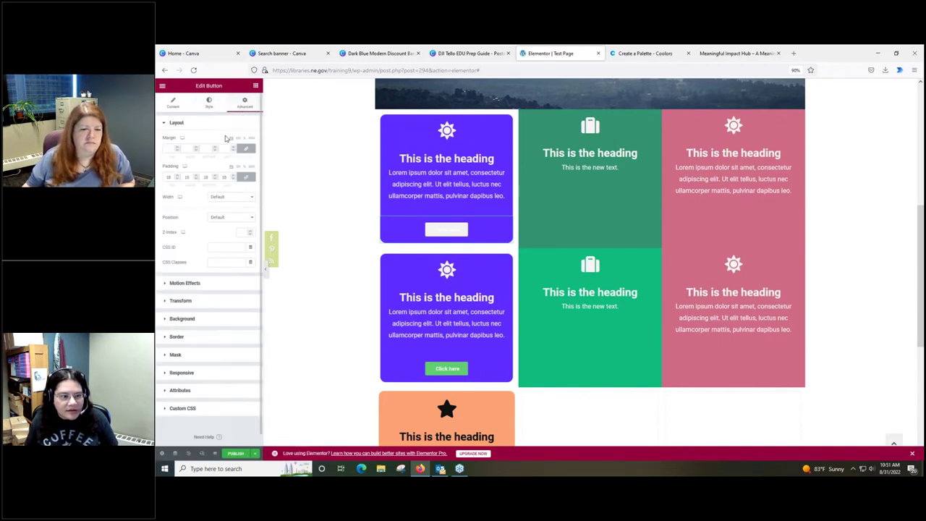
Step: Set the font size of the first purple box's "Click here" button text to 1.2 em
click(209, 107)
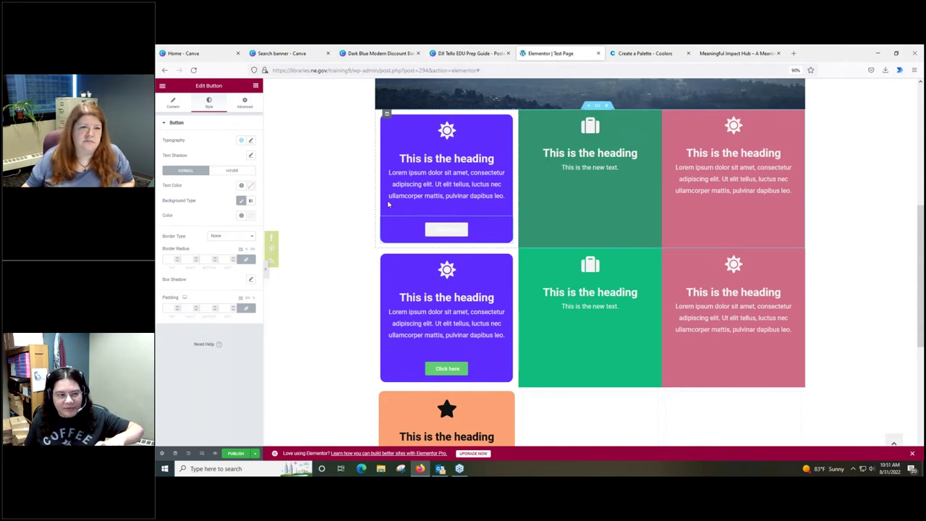
click(252, 141)
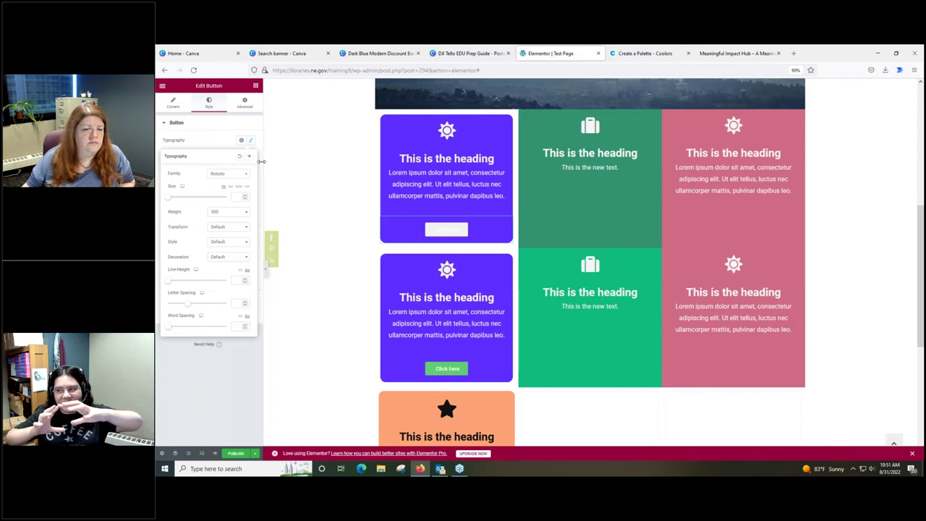
click(245, 195)
click(245, 195)
click(244, 196)
click(245, 195)
click(245, 196)
click(244, 196)
click(245, 202)
click(245, 201)
click(245, 201)
click(246, 201)
click(245, 201)
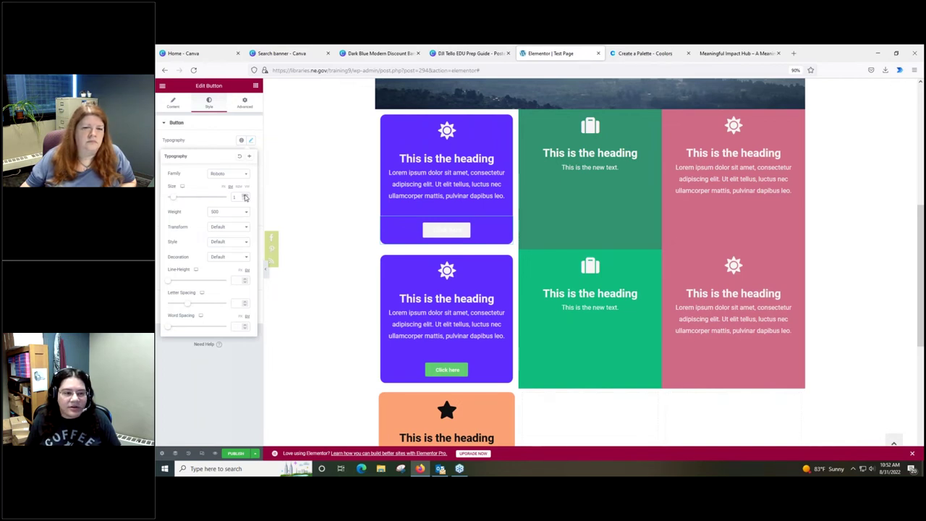
click(245, 197)
click(246, 197)
click(246, 197)
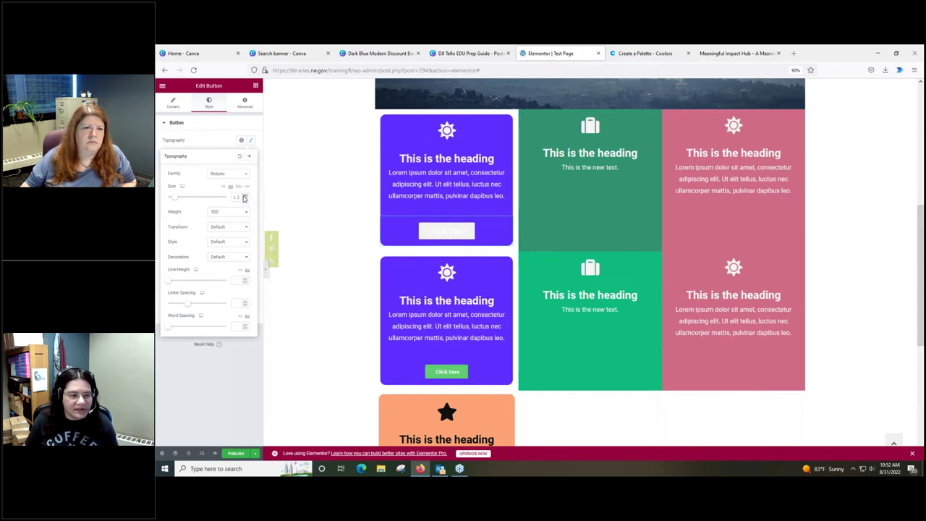
click(229, 122)
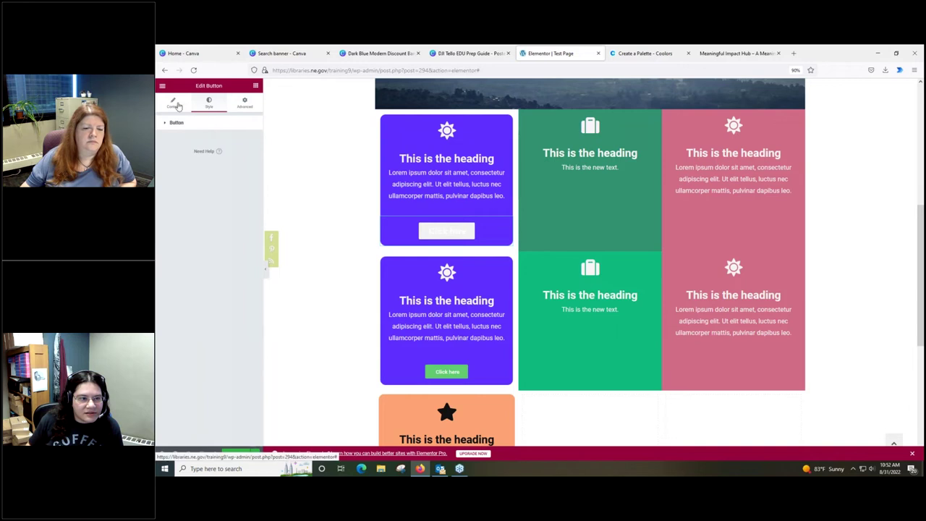
Step: Change the text color of the first purple box's "Click here" button to near-black
click(244, 102)
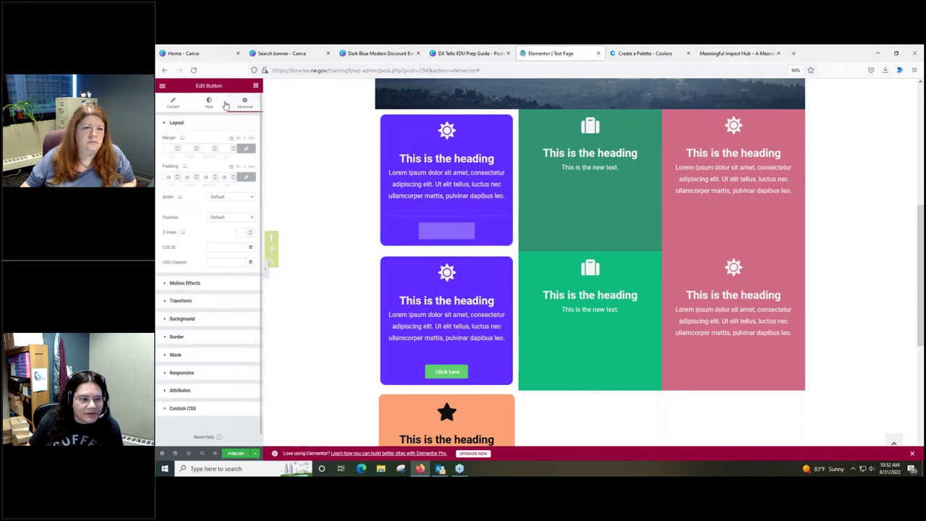
click(172, 104)
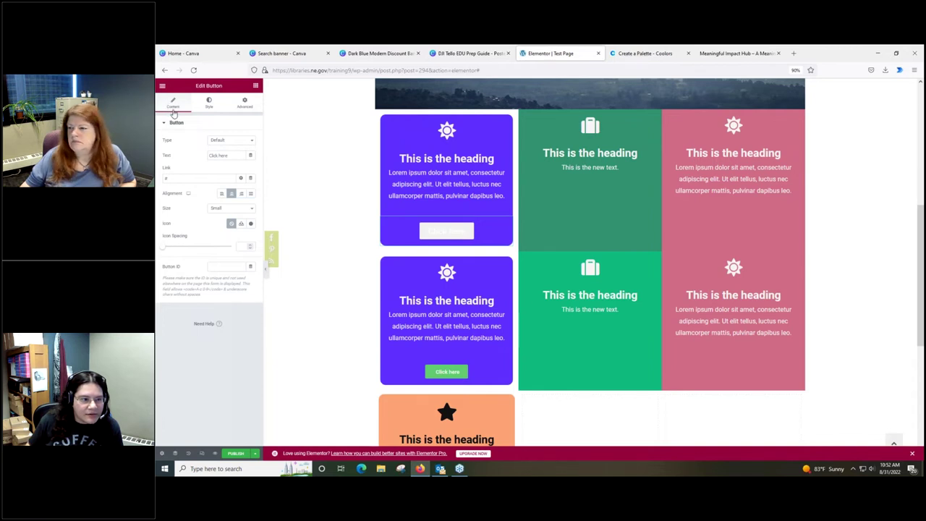
click(210, 103)
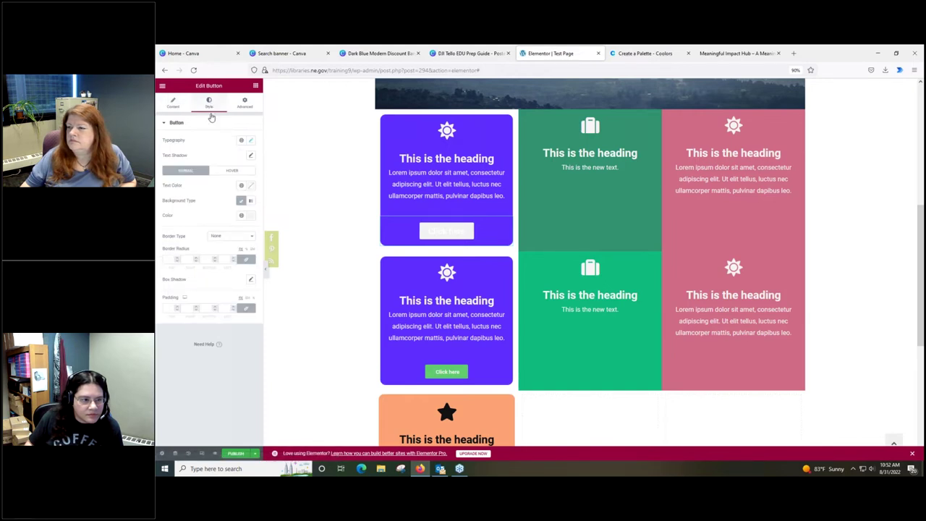
click(251, 216)
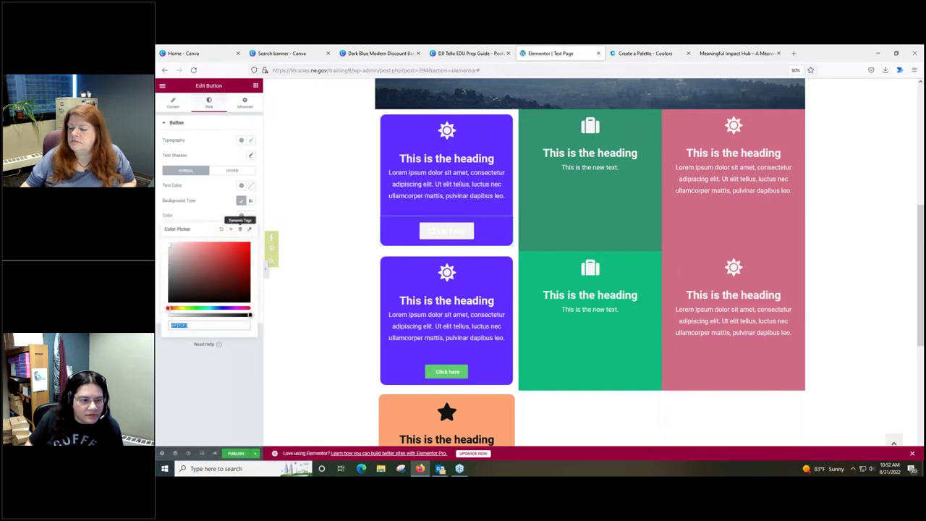
click(192, 326)
drag(191, 327, 176, 327)
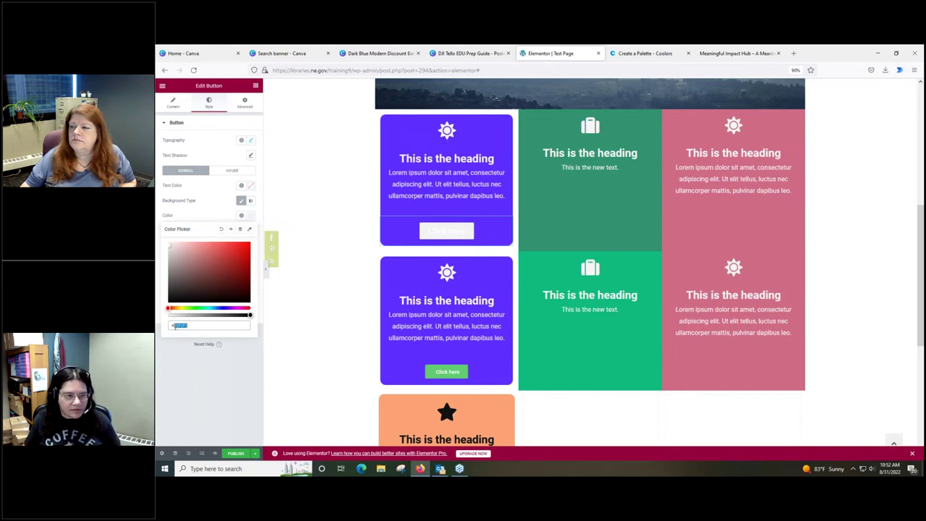
click(250, 186)
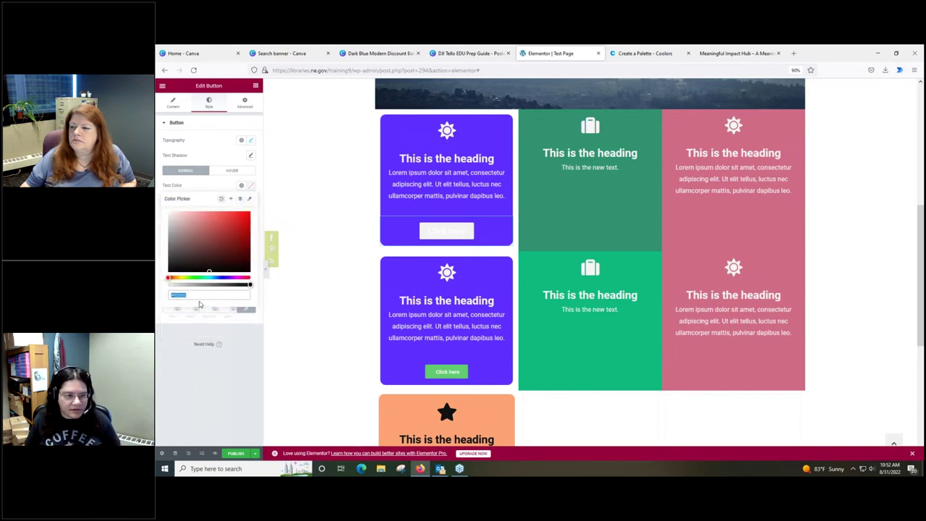
click(174, 268)
drag(174, 268, 168, 270)
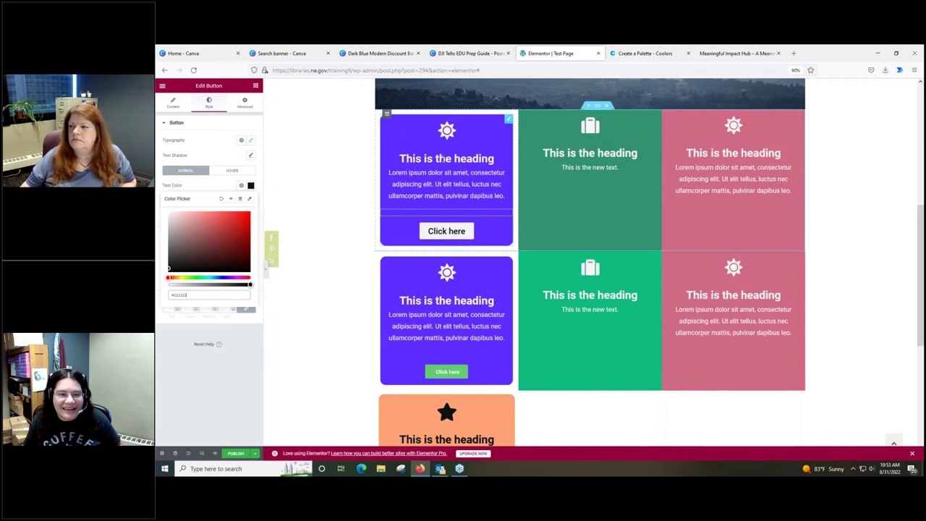
Step: Set the title font size of the first purple icon box to 1.4 em in its typography settings
click(440, 158)
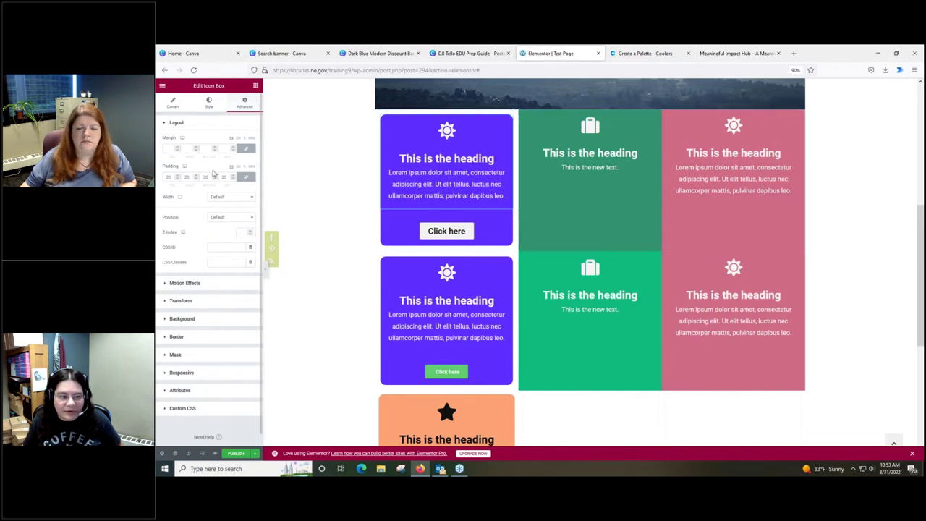
click(208, 104)
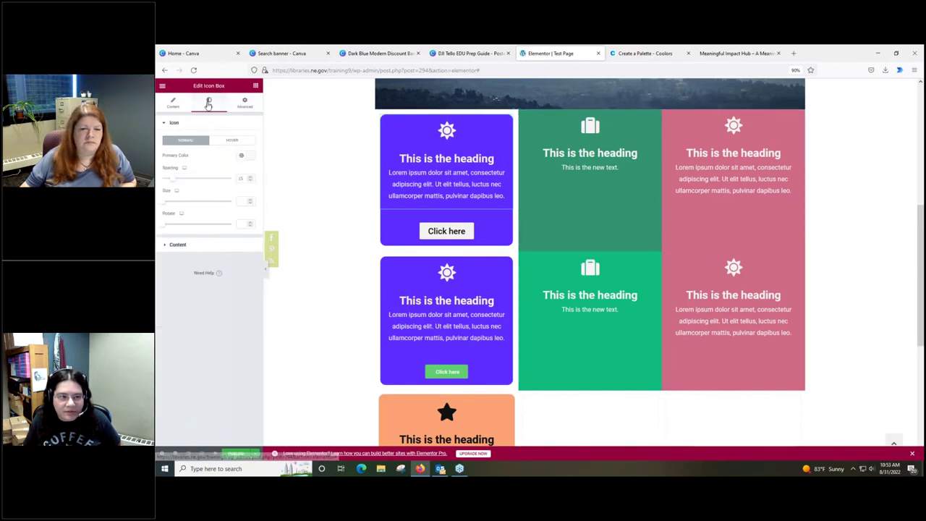
click(179, 246)
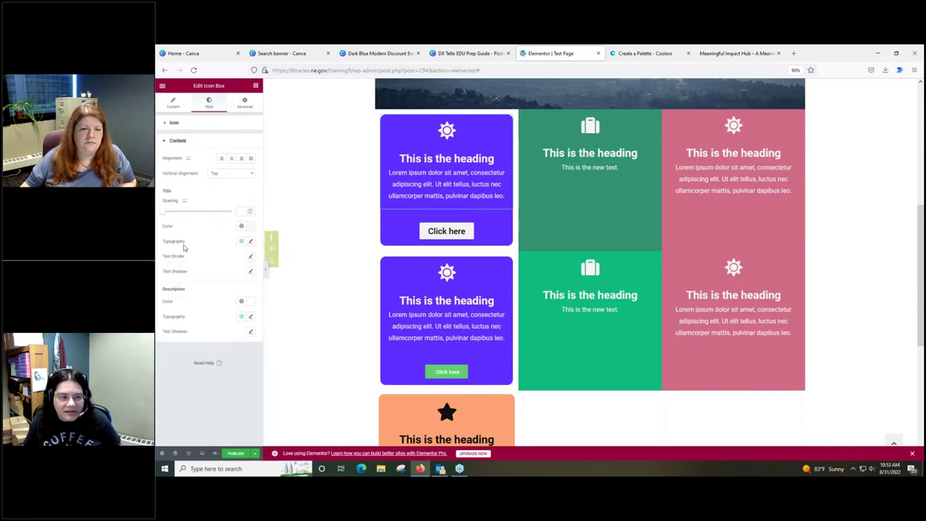
click(251, 244)
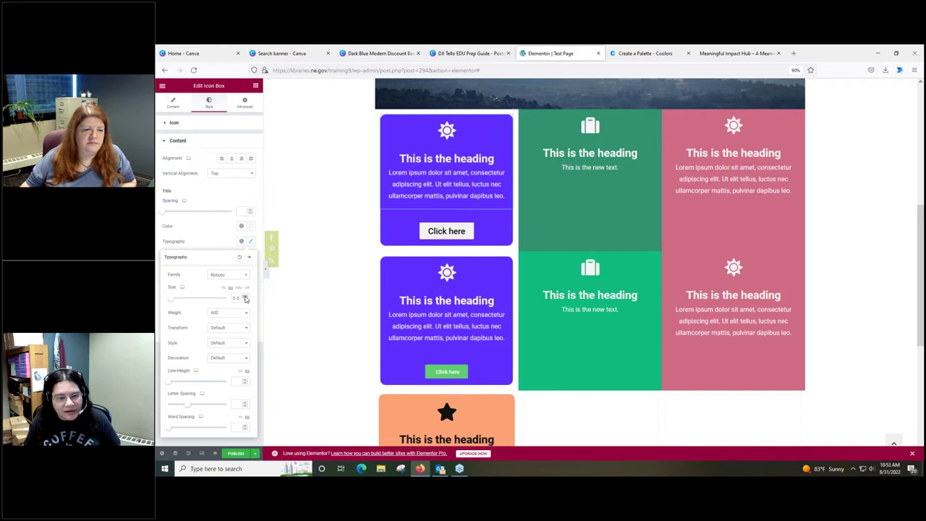
click(245, 298)
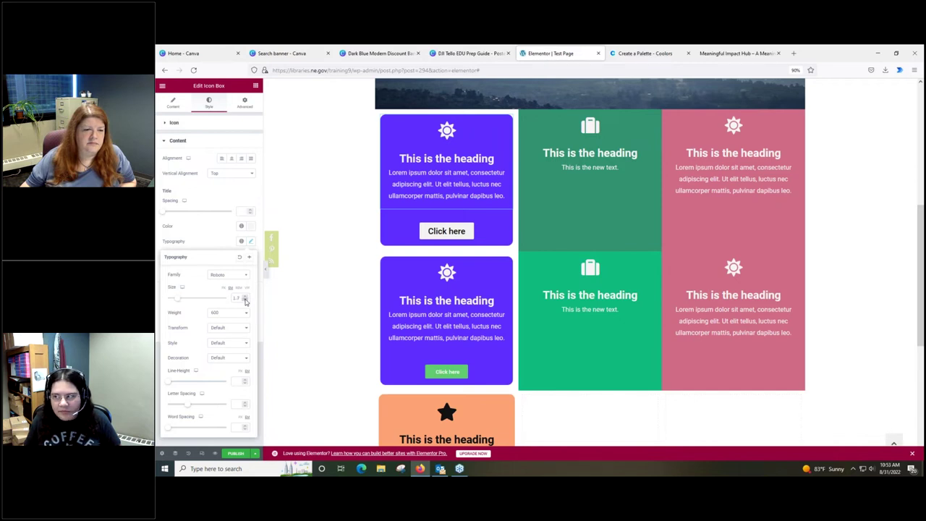
click(246, 300)
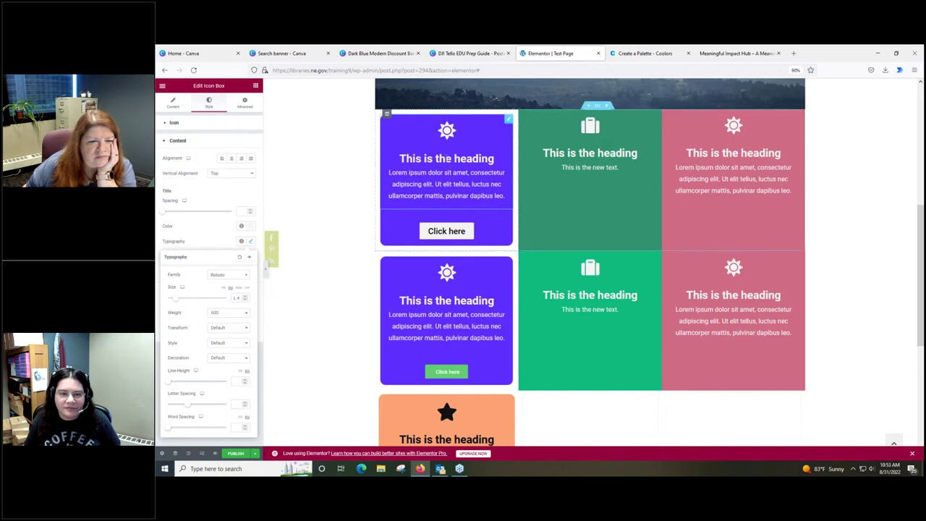
Step: Try to set the title font size of the first purple icon box to 1.2 em
click(443, 158)
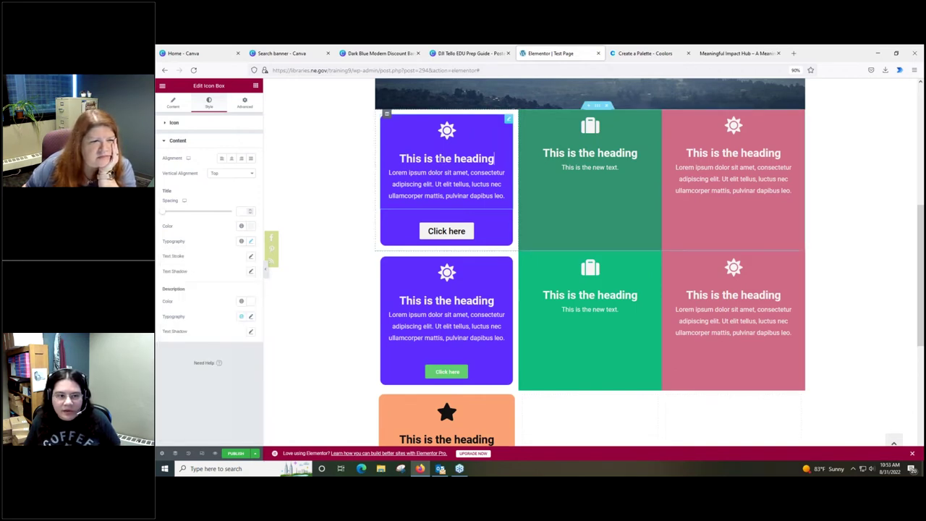
click(250, 243)
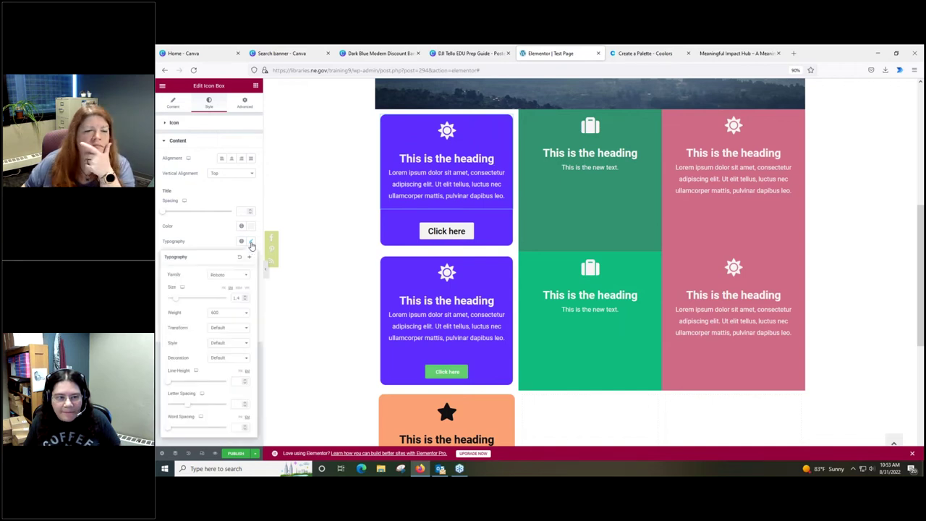
click(235, 296)
text(1.2)
key(Tab)
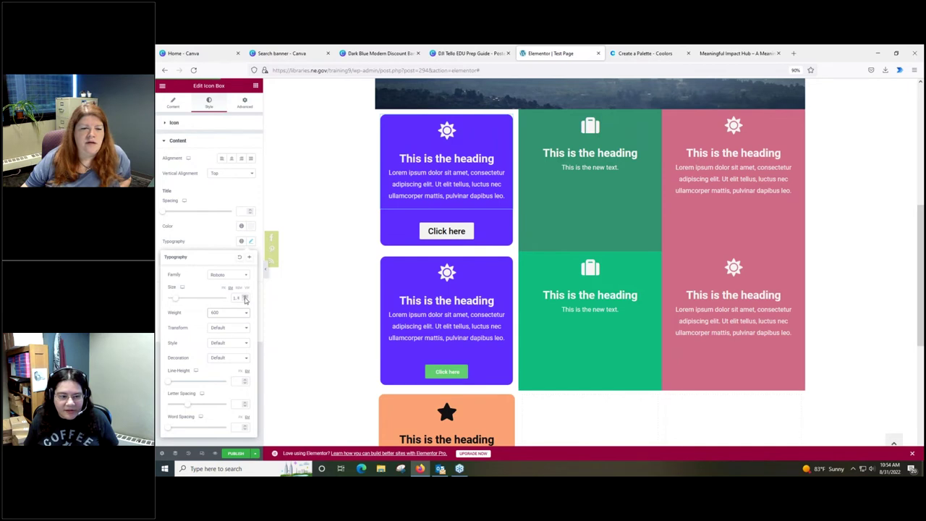
click(224, 197)
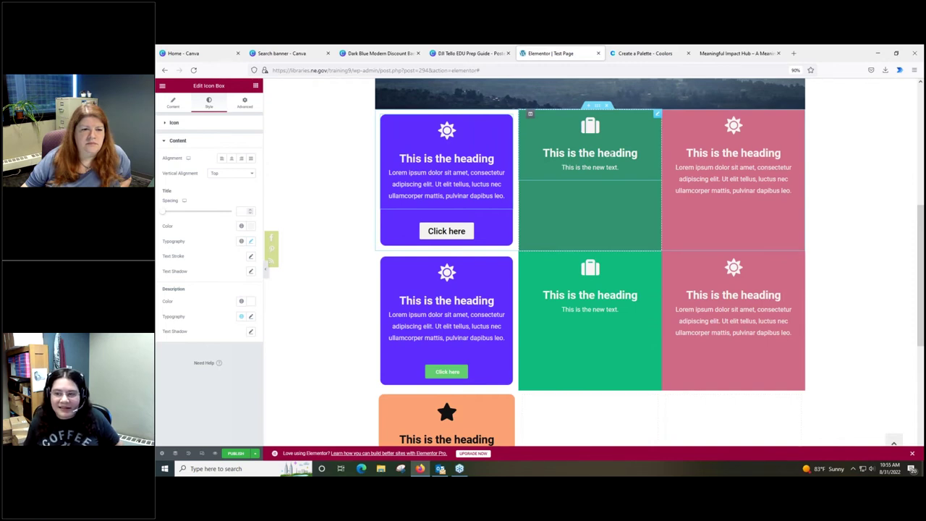
Step: Delete the red shape divider section at the page's end and add a new single-column section in its place
drag(919, 236, 917, 343)
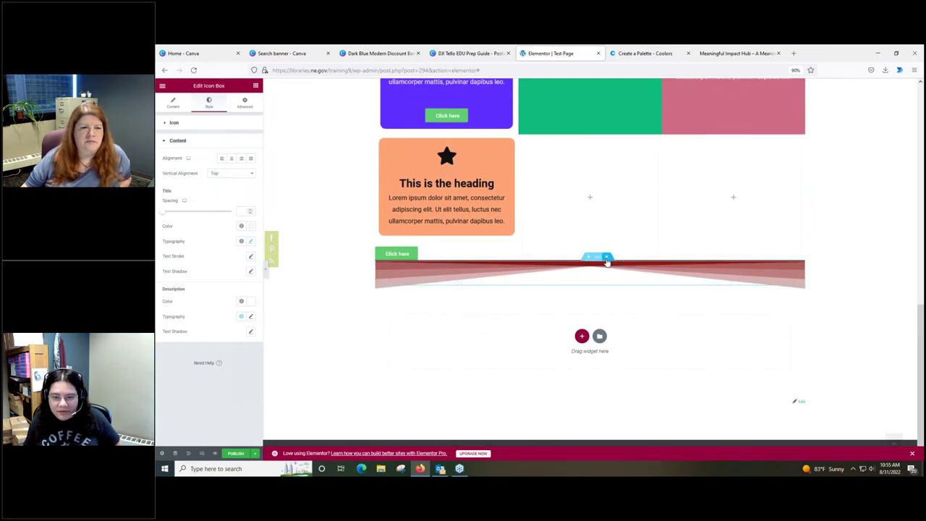
click(607, 259)
click(581, 316)
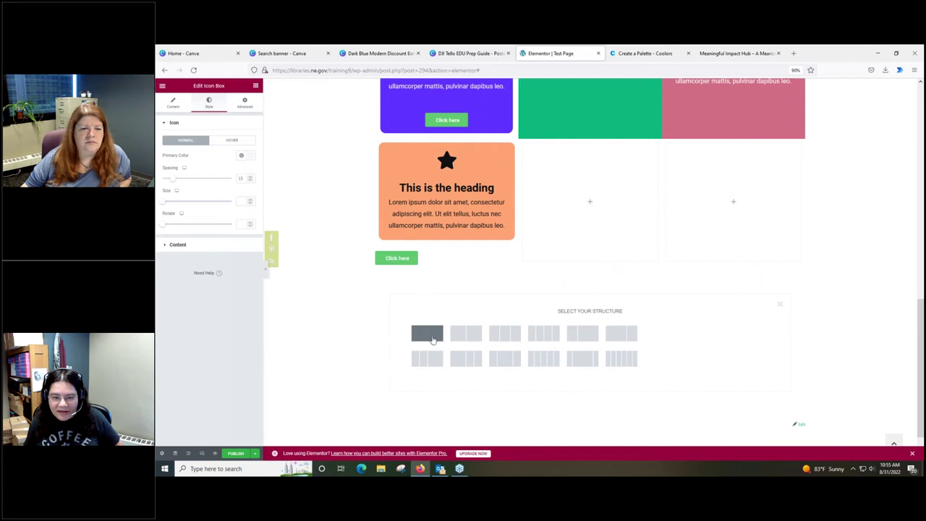
click(430, 337)
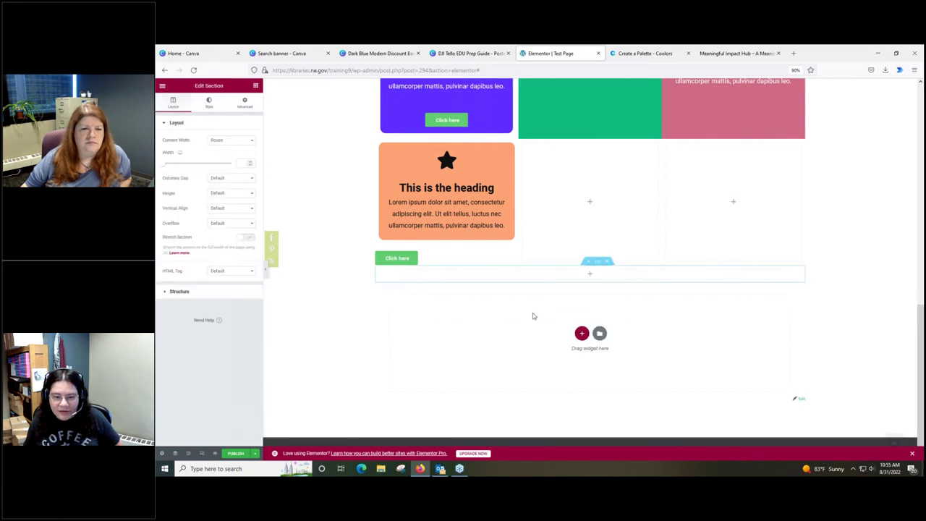
Step: Add a Heading widget to the new section with the title "Test Heading to See if this Works"
click(590, 275)
drag(235, 153, 532, 276)
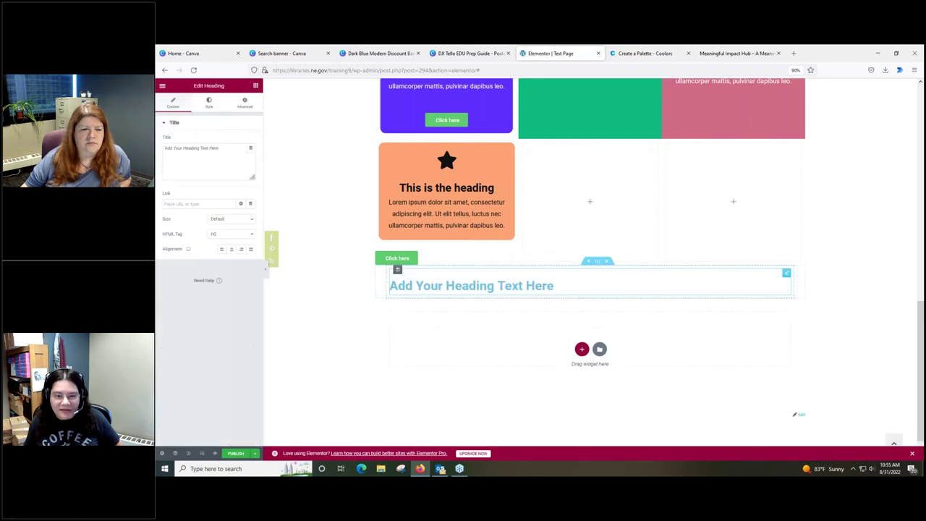
drag(230, 148, 159, 143)
text(Test)
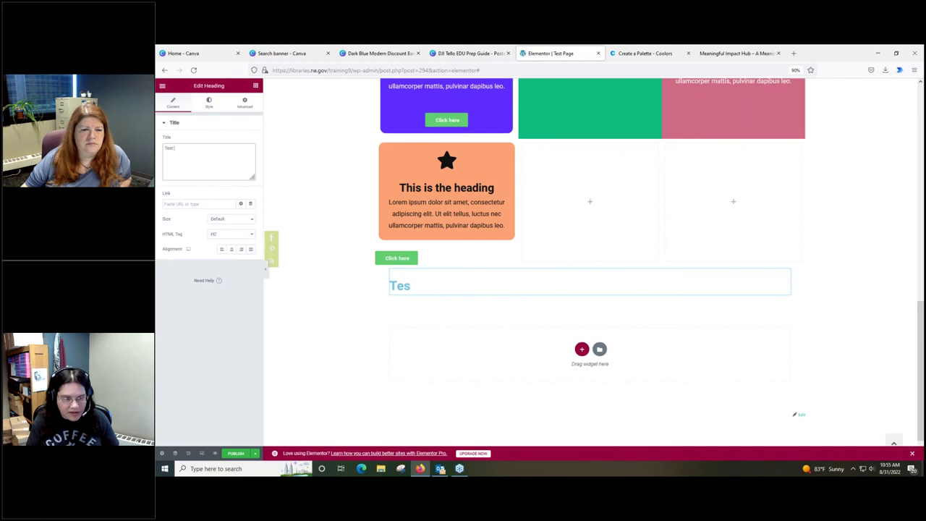
text( Heading to See if this Works)
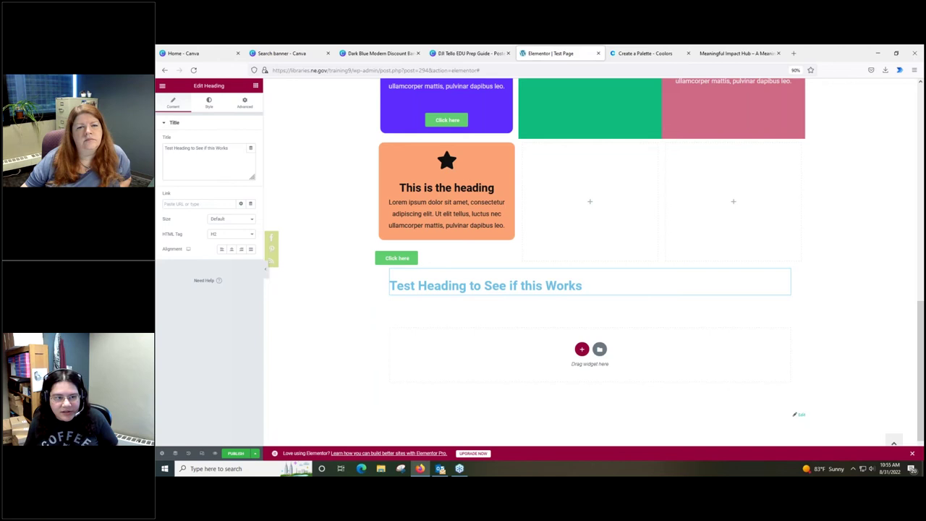
Step: Change the text color of the new test heading to a darker blue
click(210, 103)
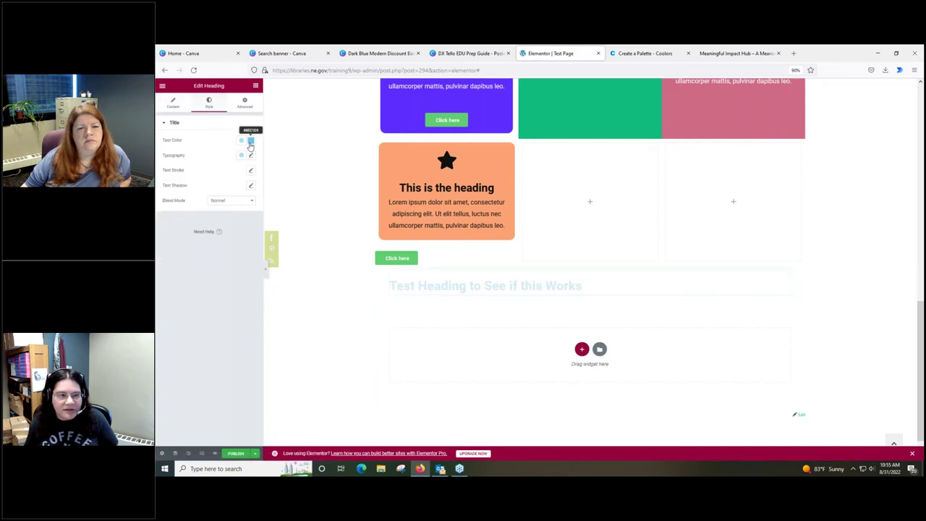
click(251, 140)
drag(206, 203, 219, 183)
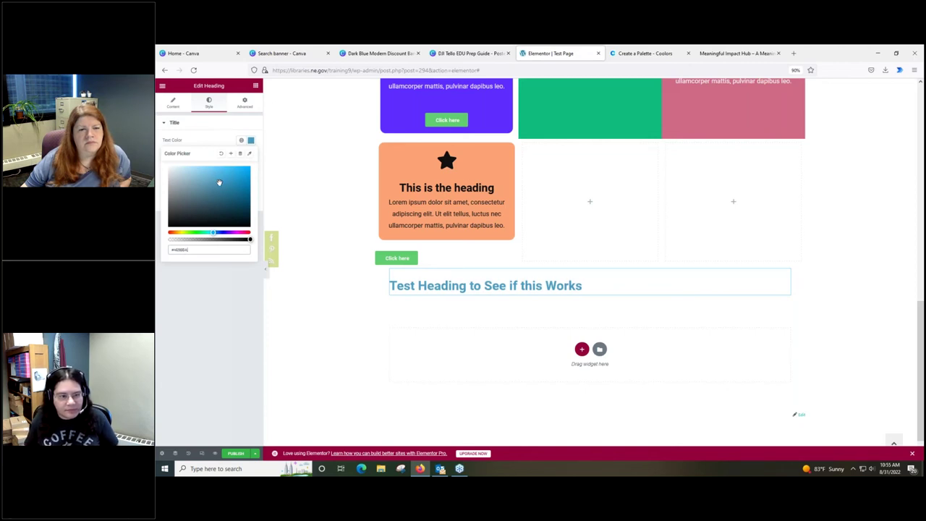
click(221, 123)
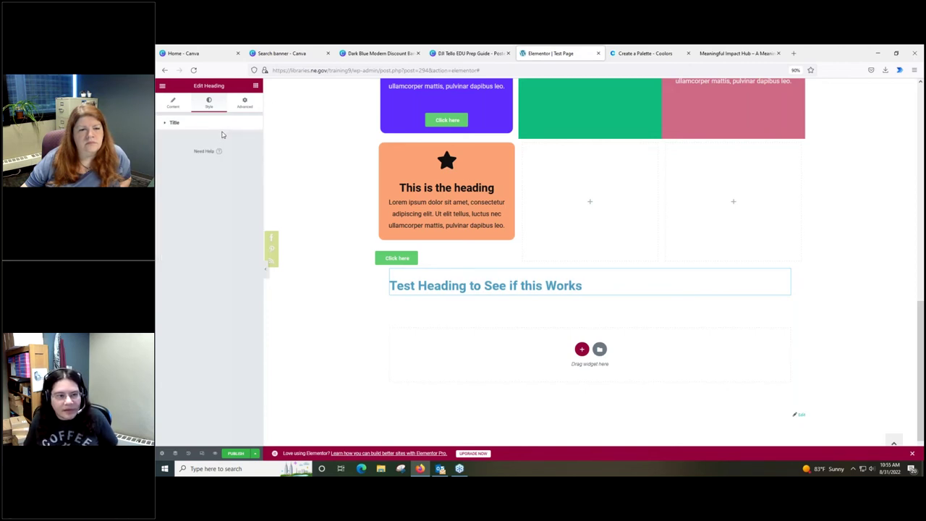
Step: Set the font size of the new test heading to 2.2 em in its typography settings
click(173, 106)
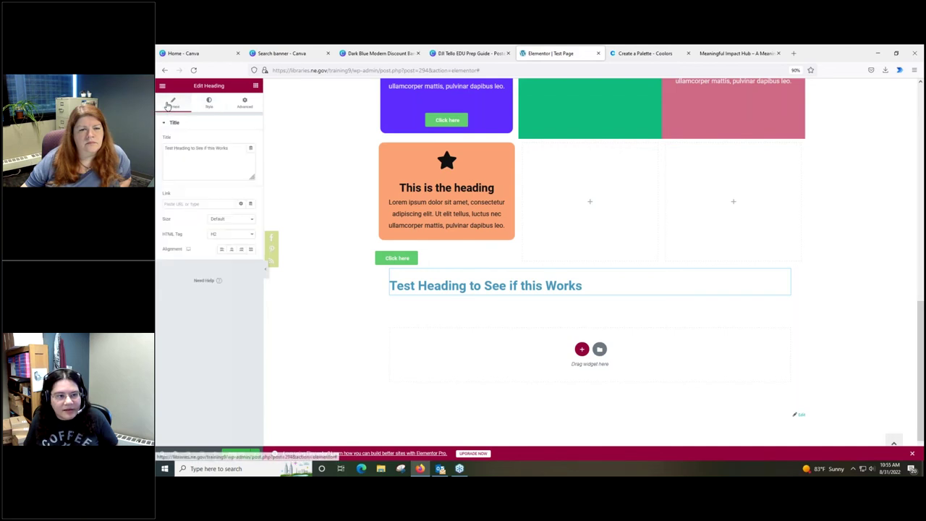
click(209, 108)
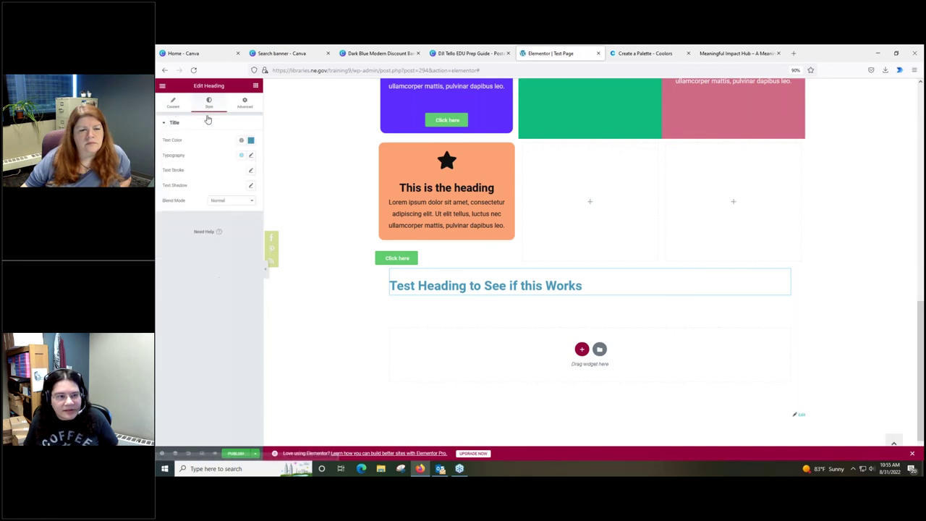
click(251, 157)
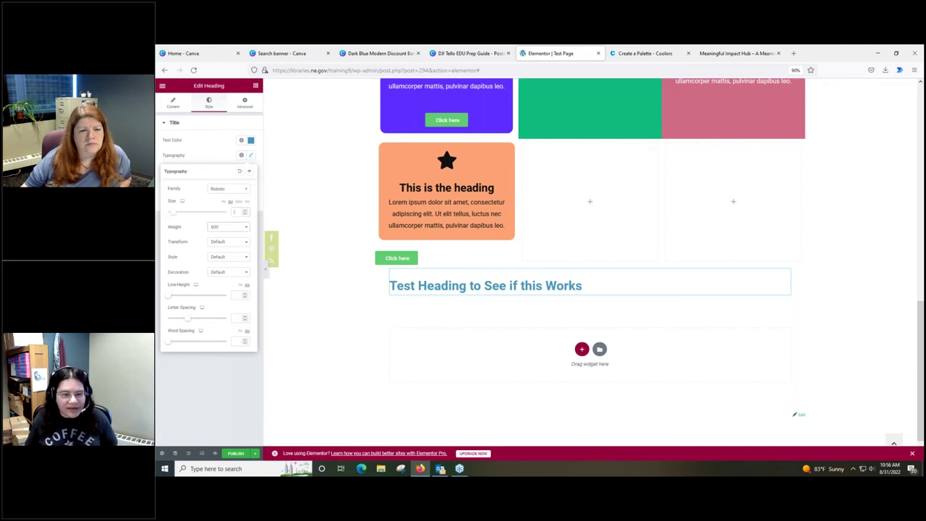
click(246, 210)
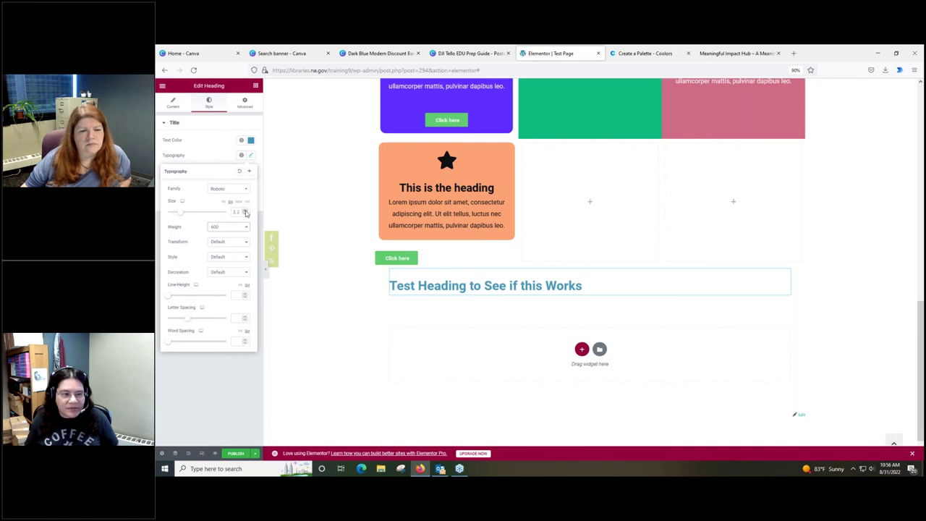
Step: Reduce the font size of the test heading in its typography settings and close those settings
click(246, 215)
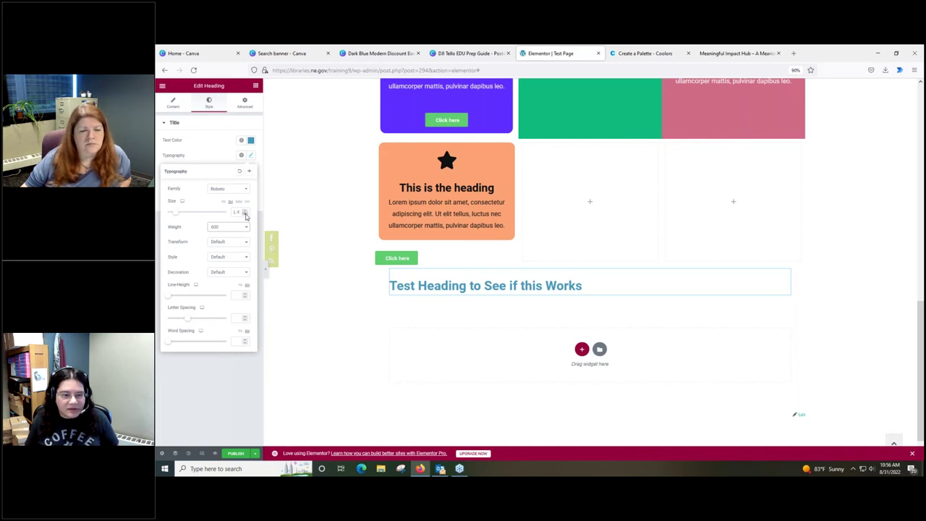
click(457, 314)
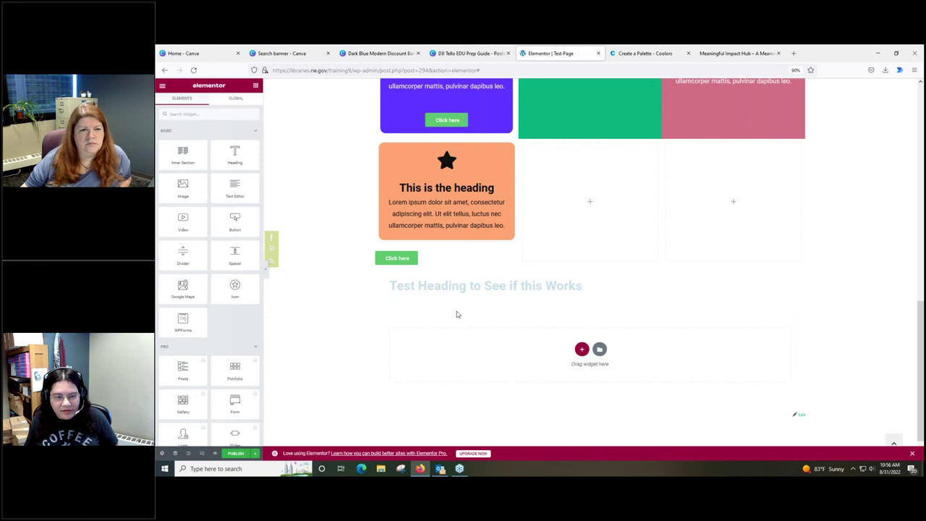
Step: Set the content width of the section holding the test heading to Full Width
click(550, 285)
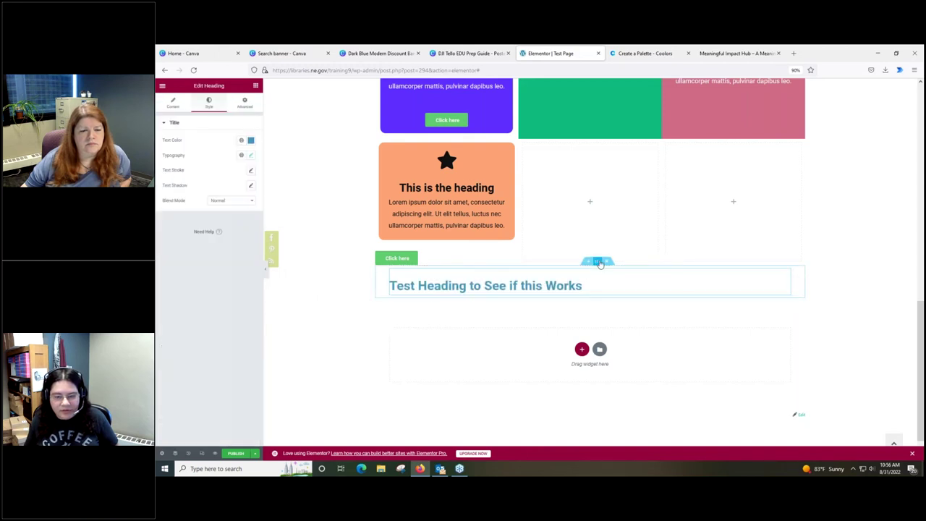
click(598, 262)
click(243, 144)
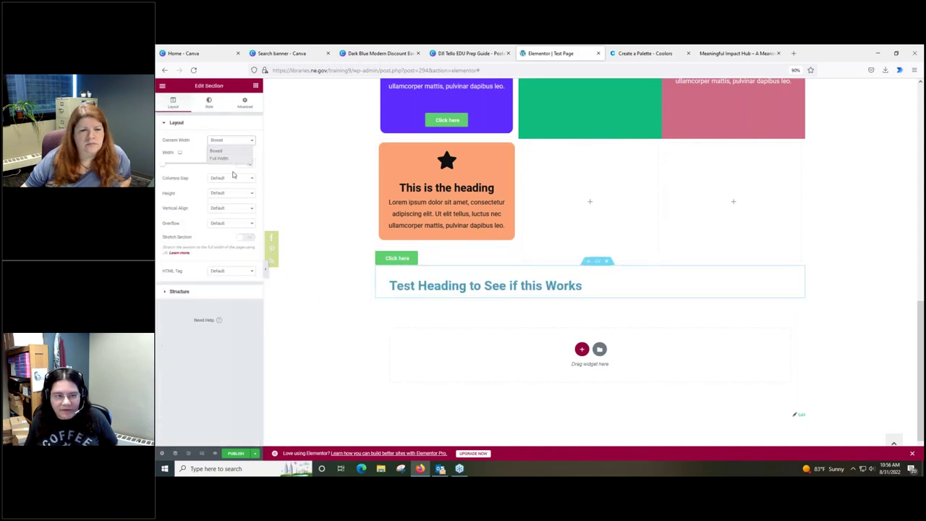
click(230, 159)
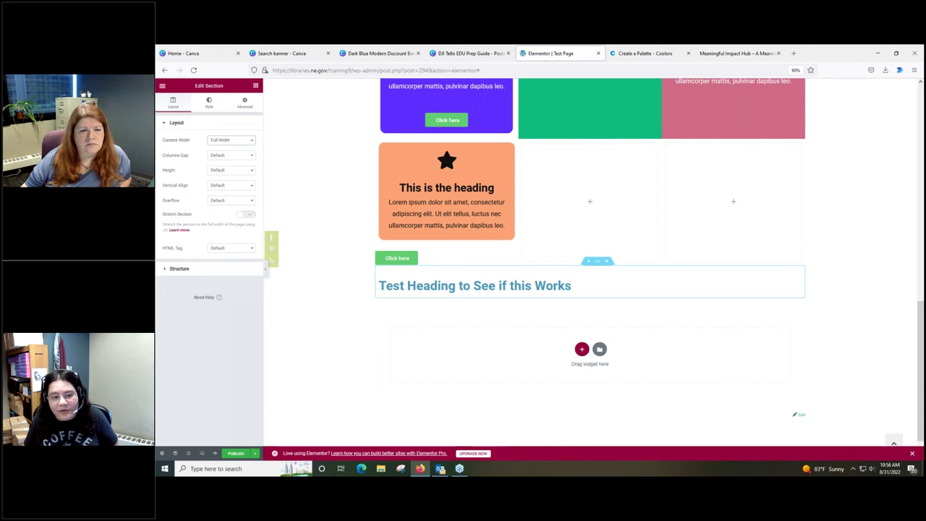
Step: Open the responsive preview and view the page at tablet size
click(203, 455)
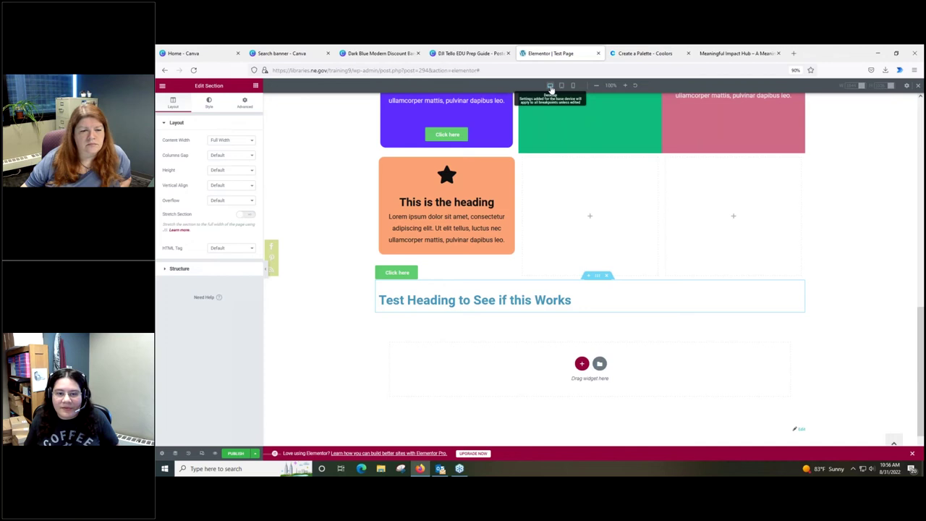
click(562, 86)
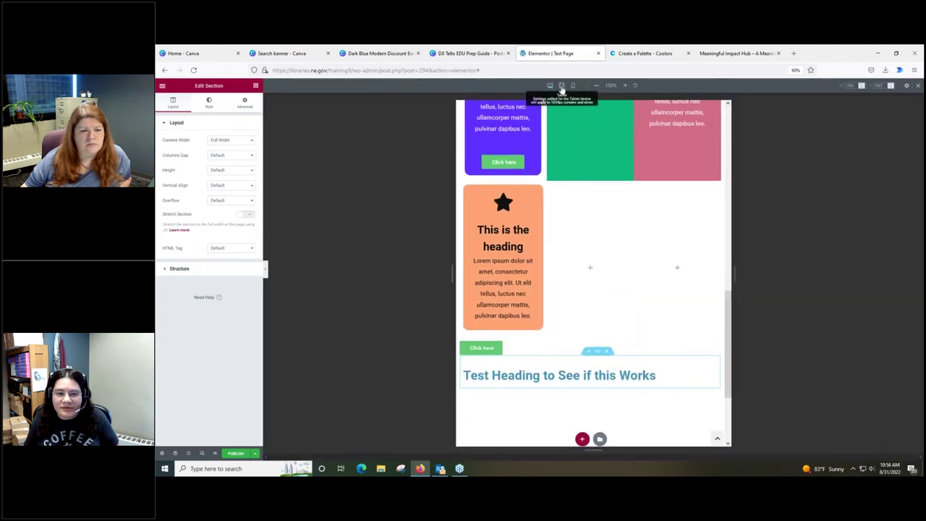